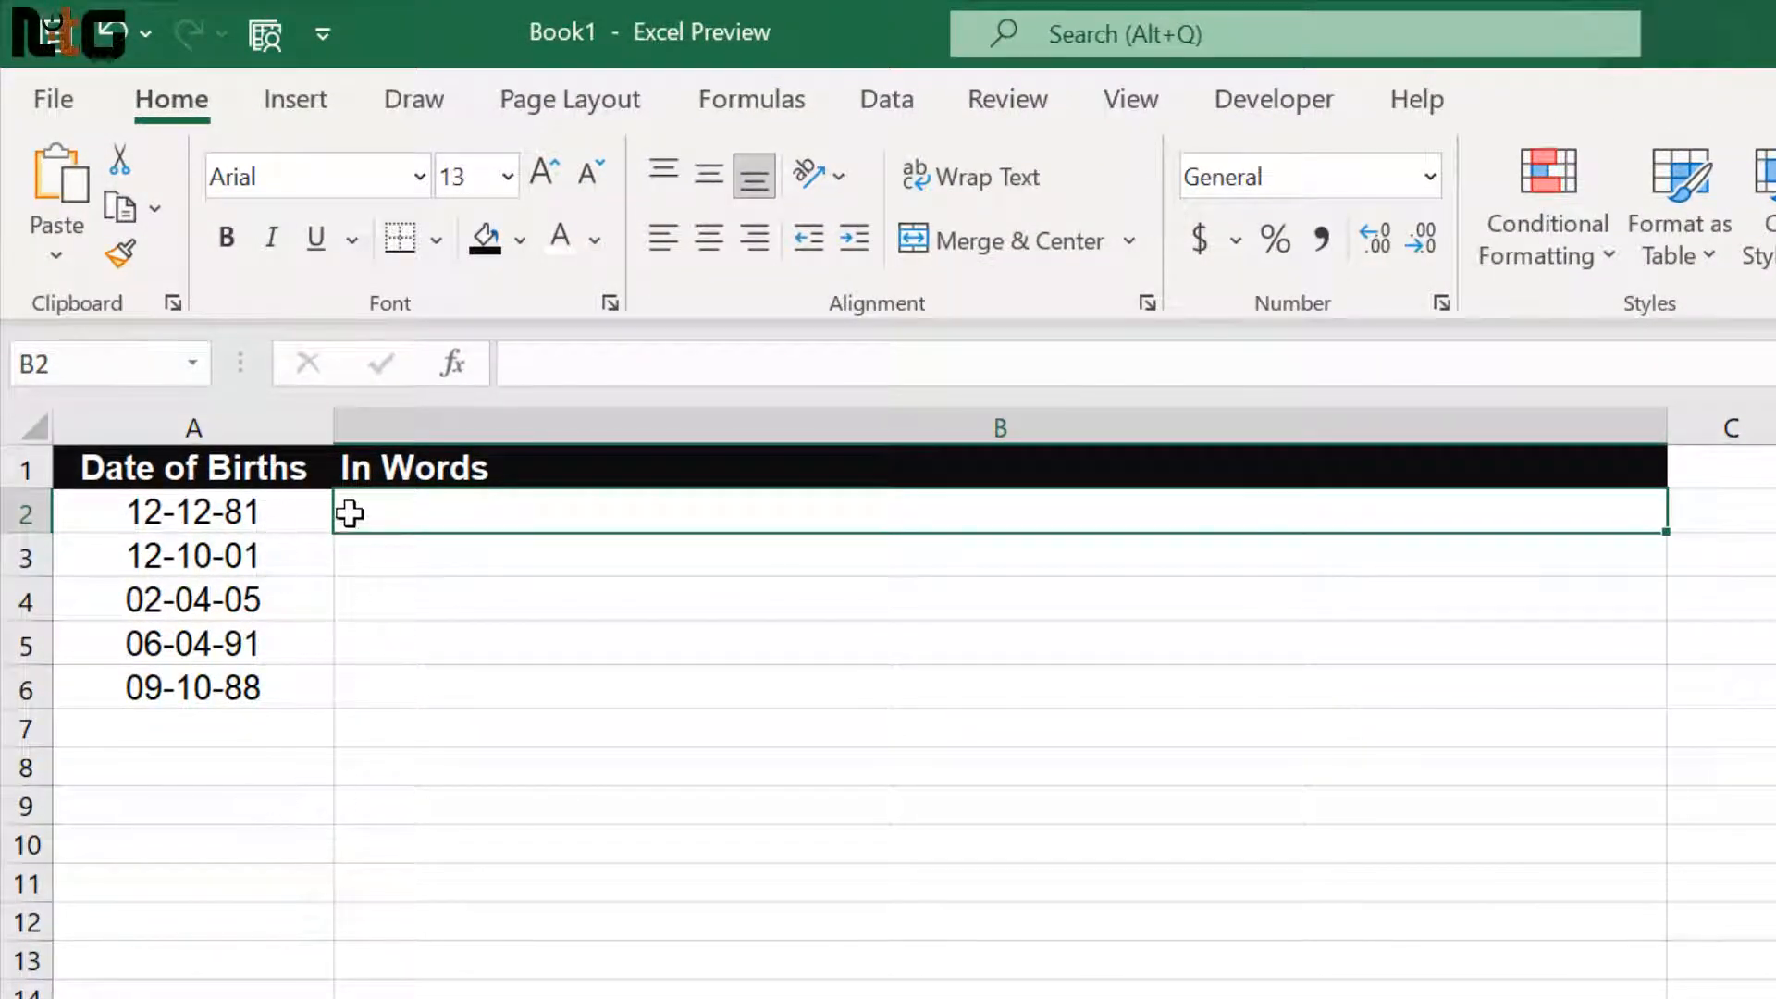
- Open the Visual Basic editor for the workbook and insert a new standard module
left_click_drag(250, 512, 266, 722)
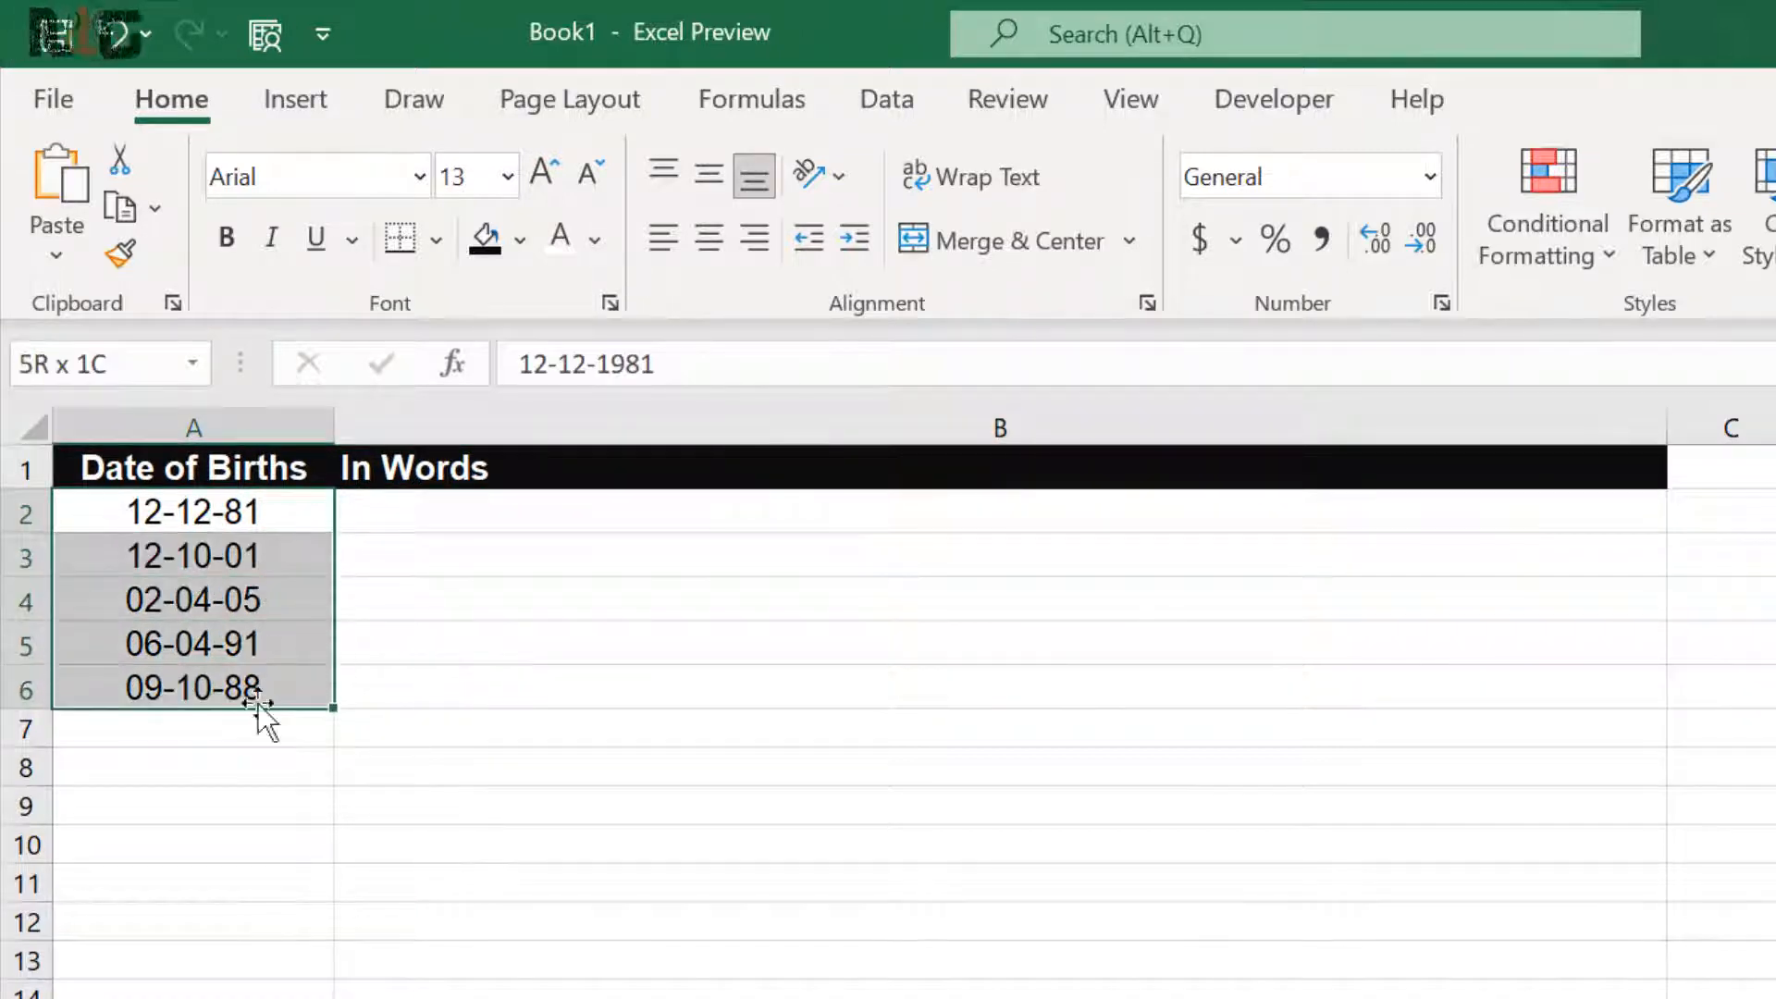
left_click(472, 523)
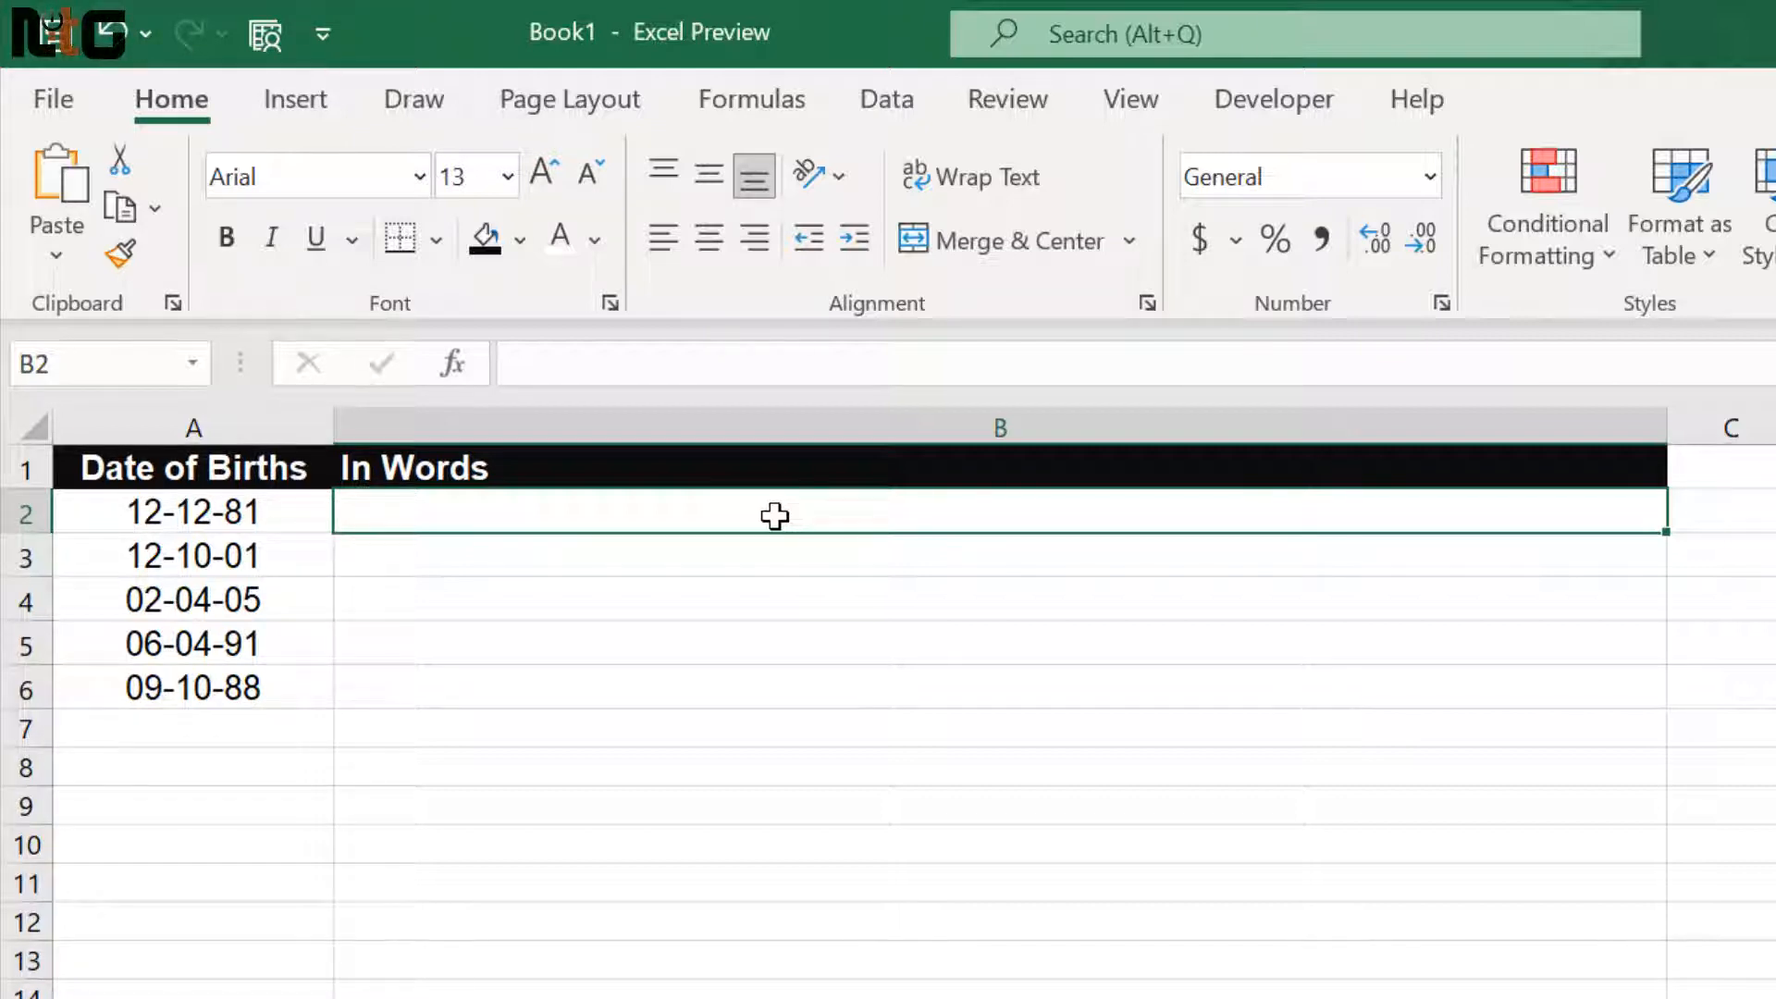
left_click(1311, 119)
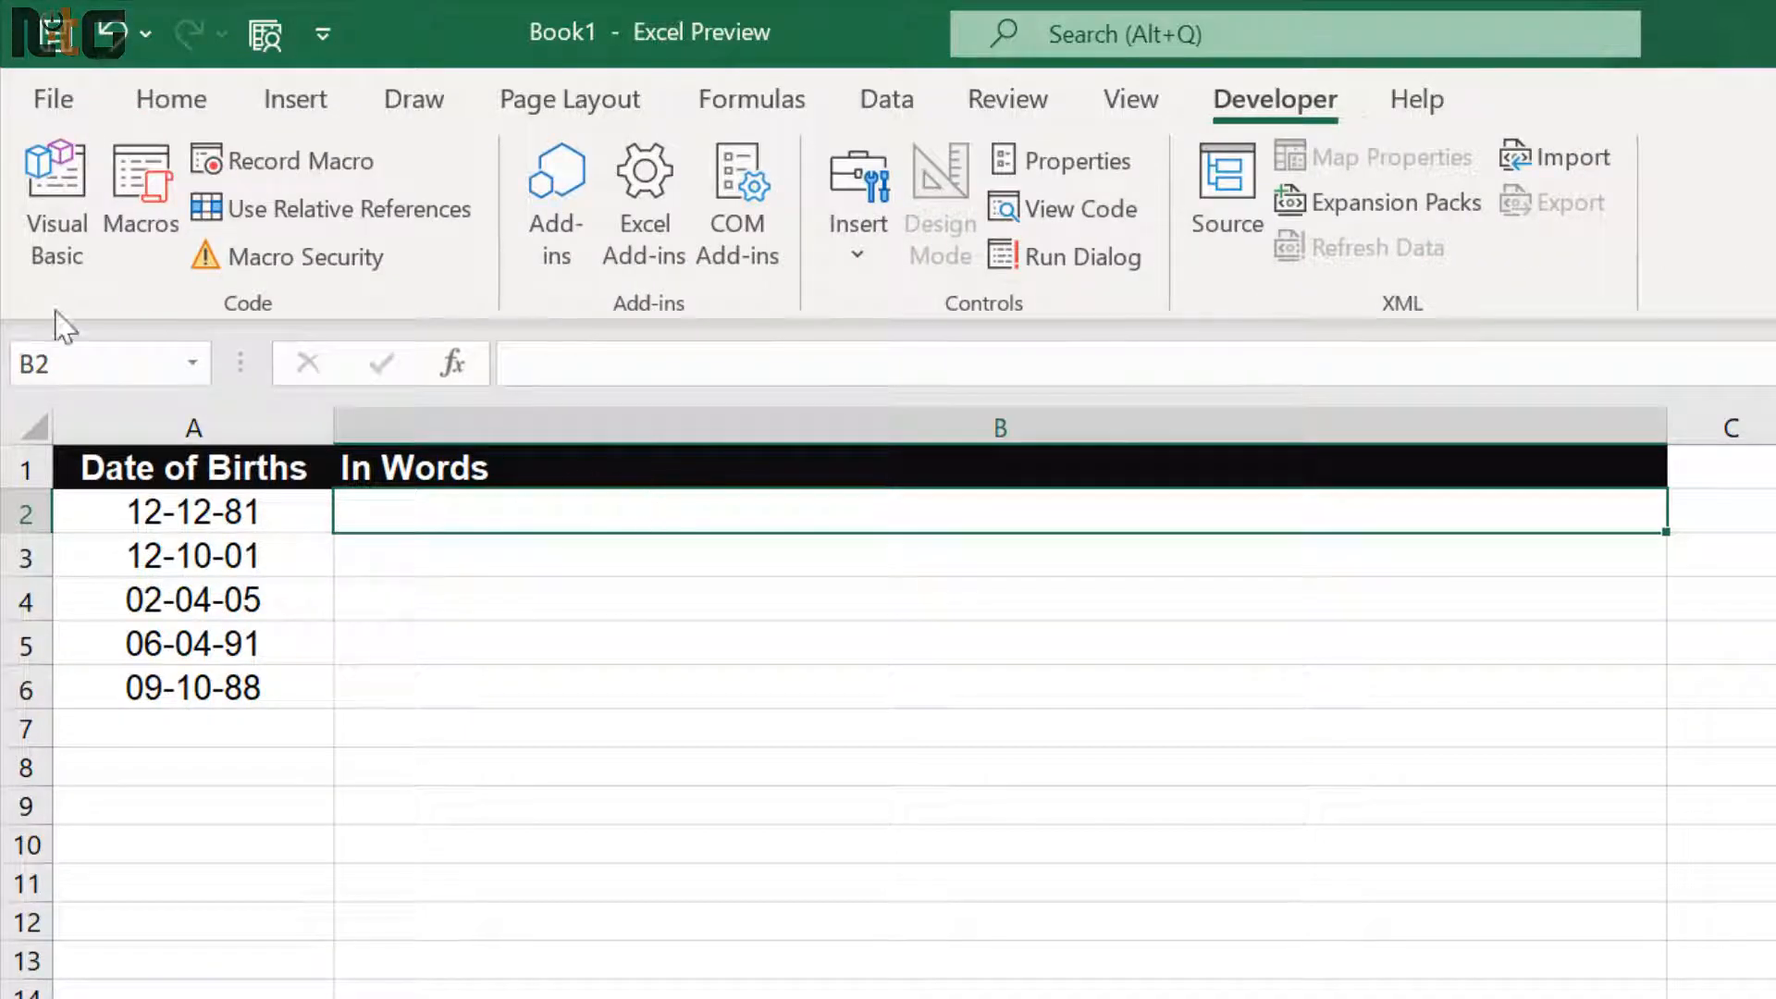
left_click(56, 199)
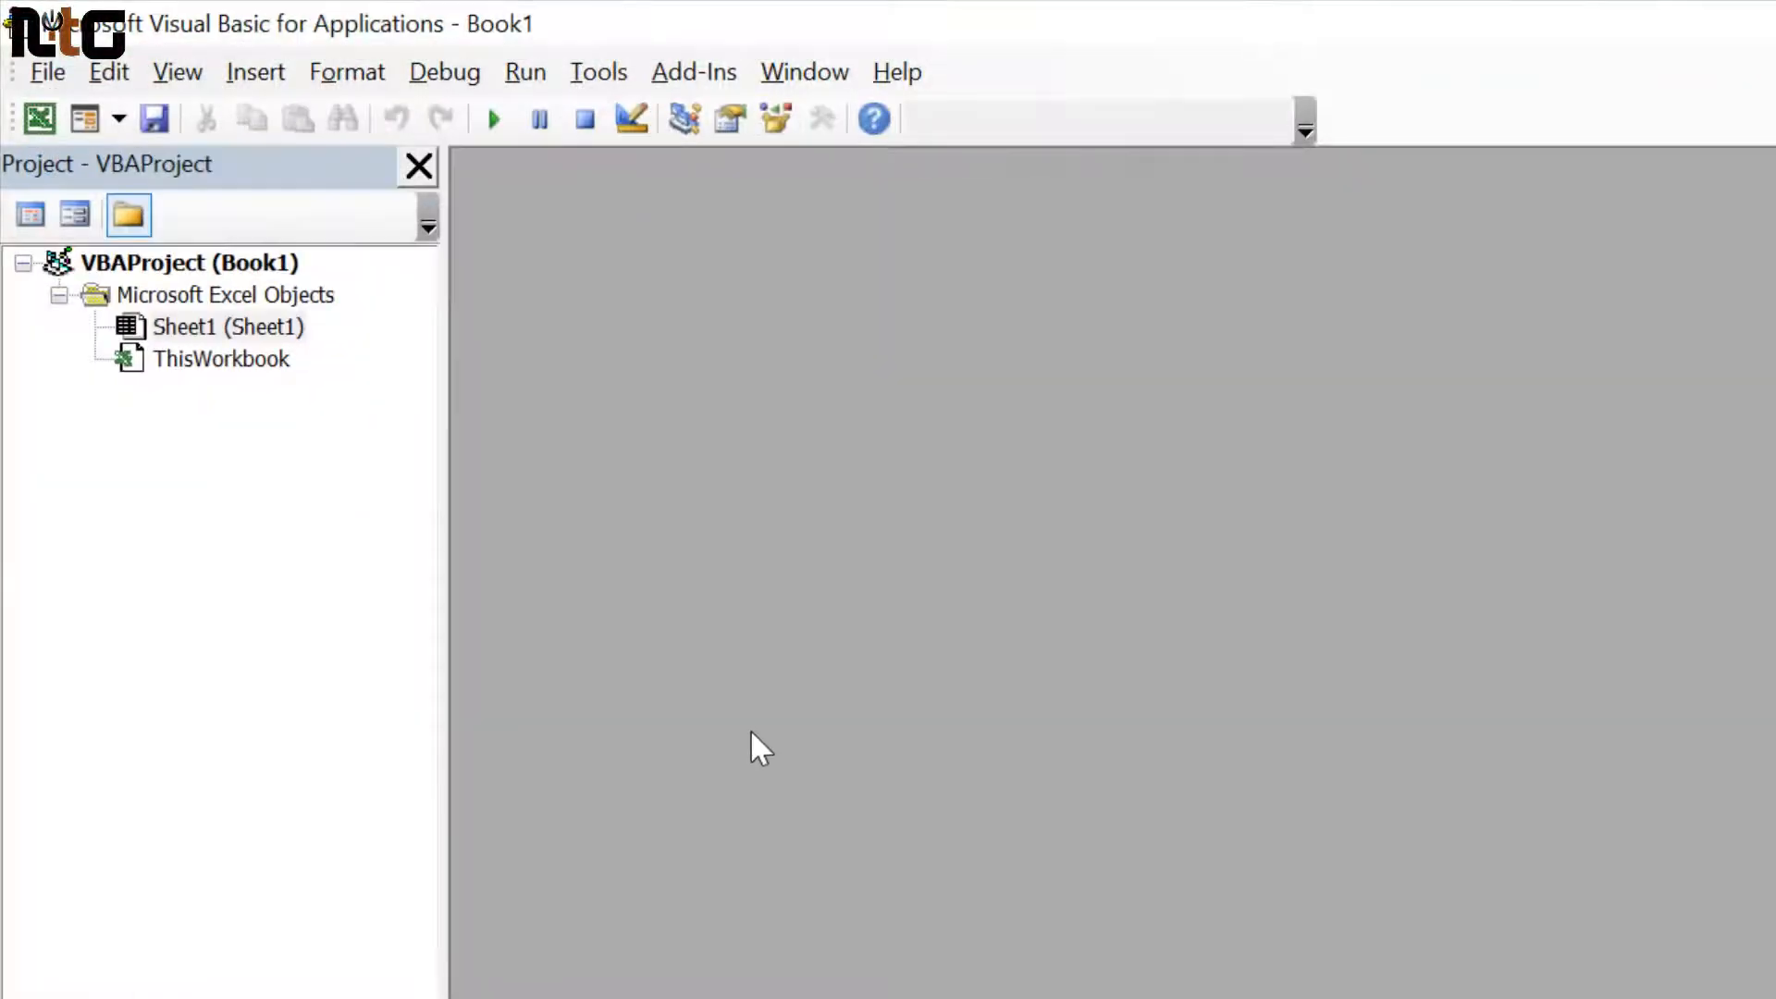
left_click(266, 74)
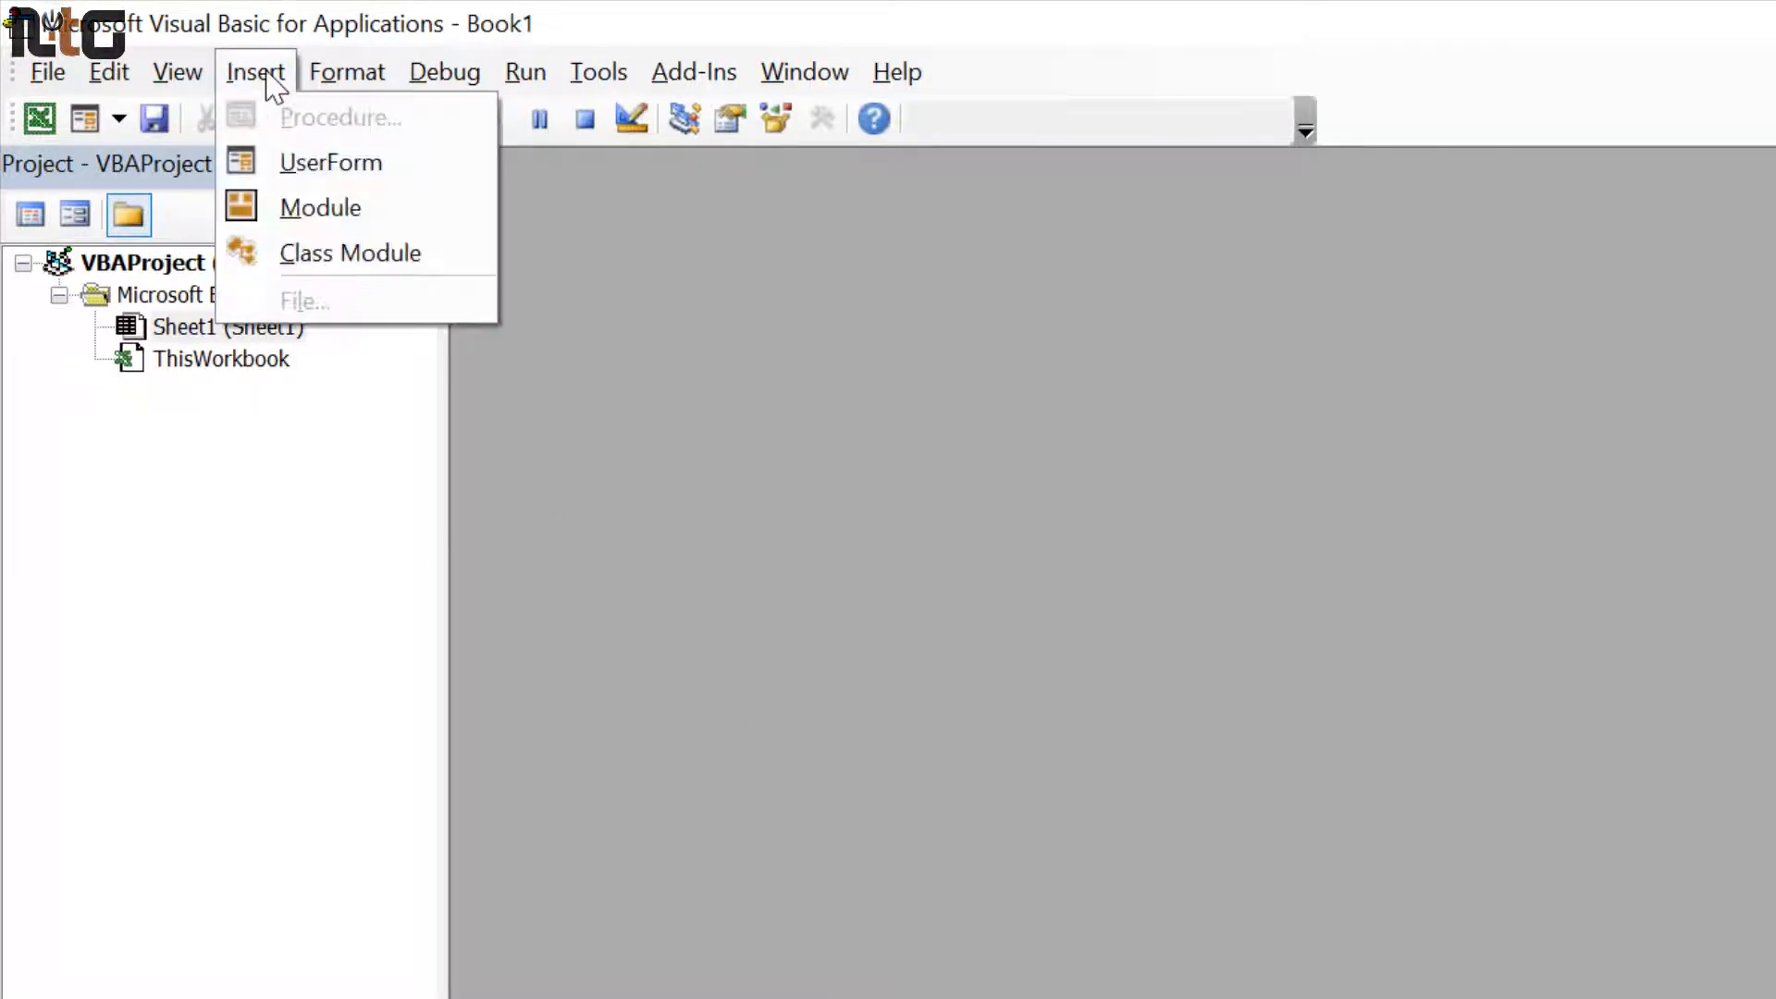
left_click(368, 218)
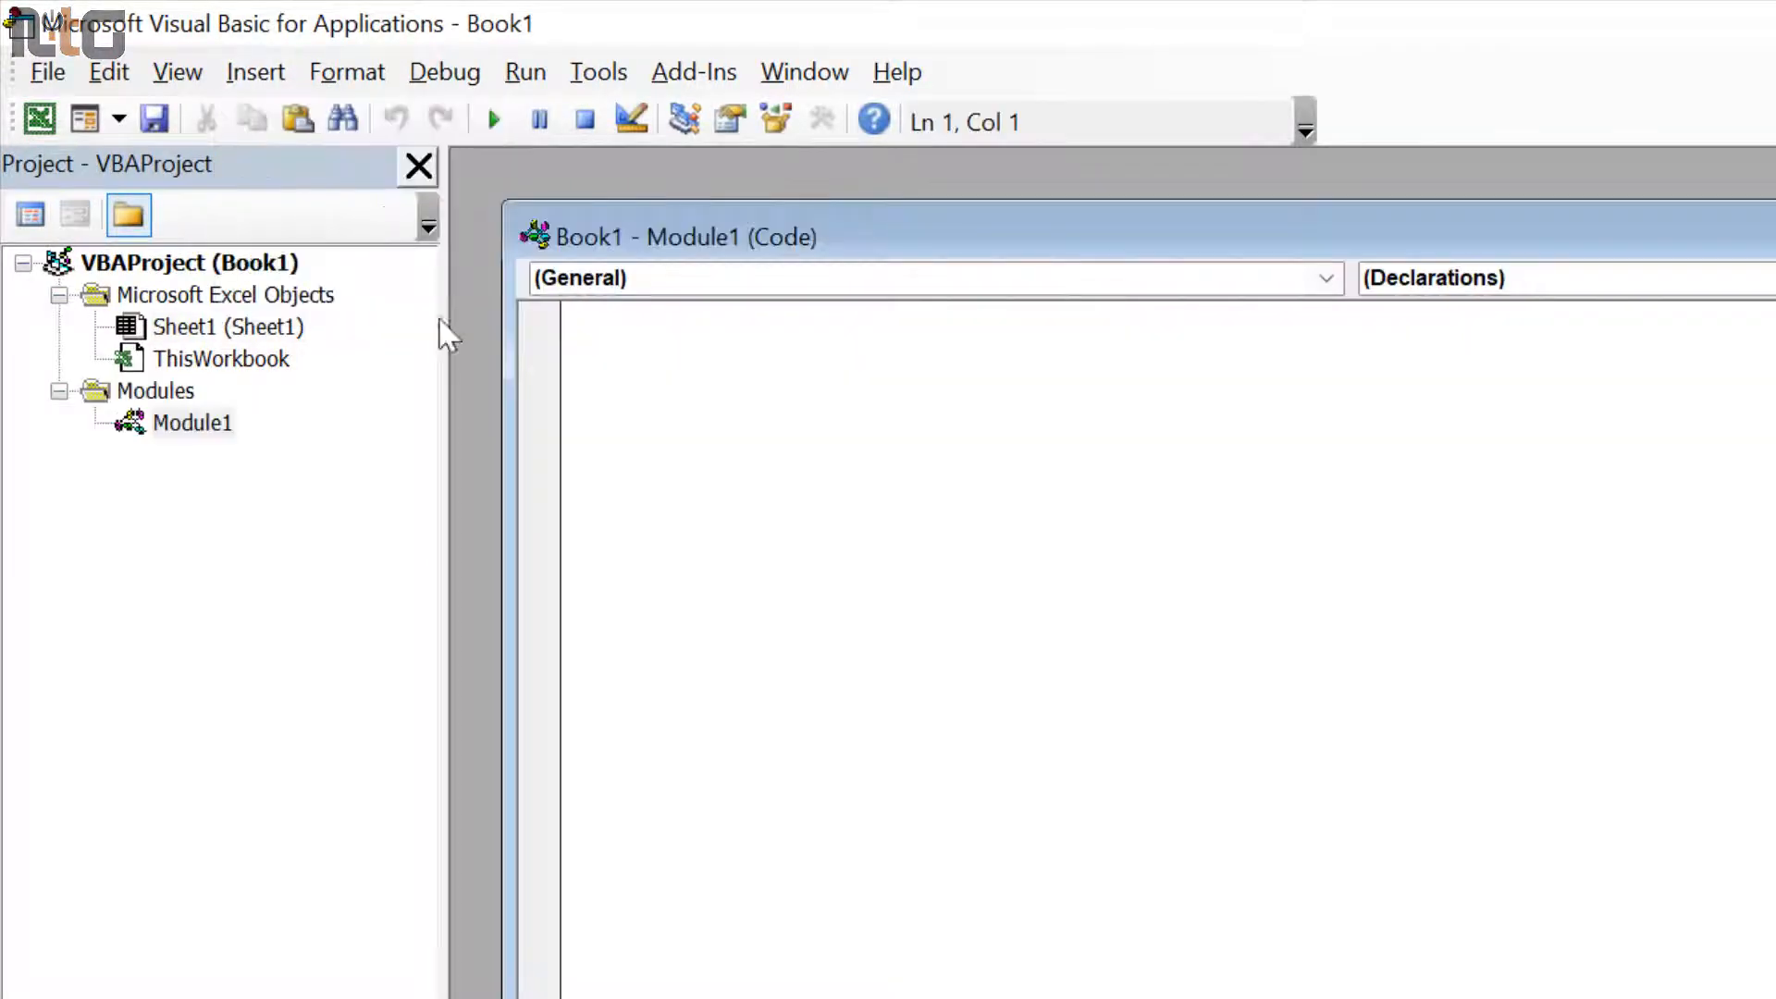
- Switch to the Notepad file "Date to in Words Details" and copy the entire DateToWords function code
key("alt+Tab")
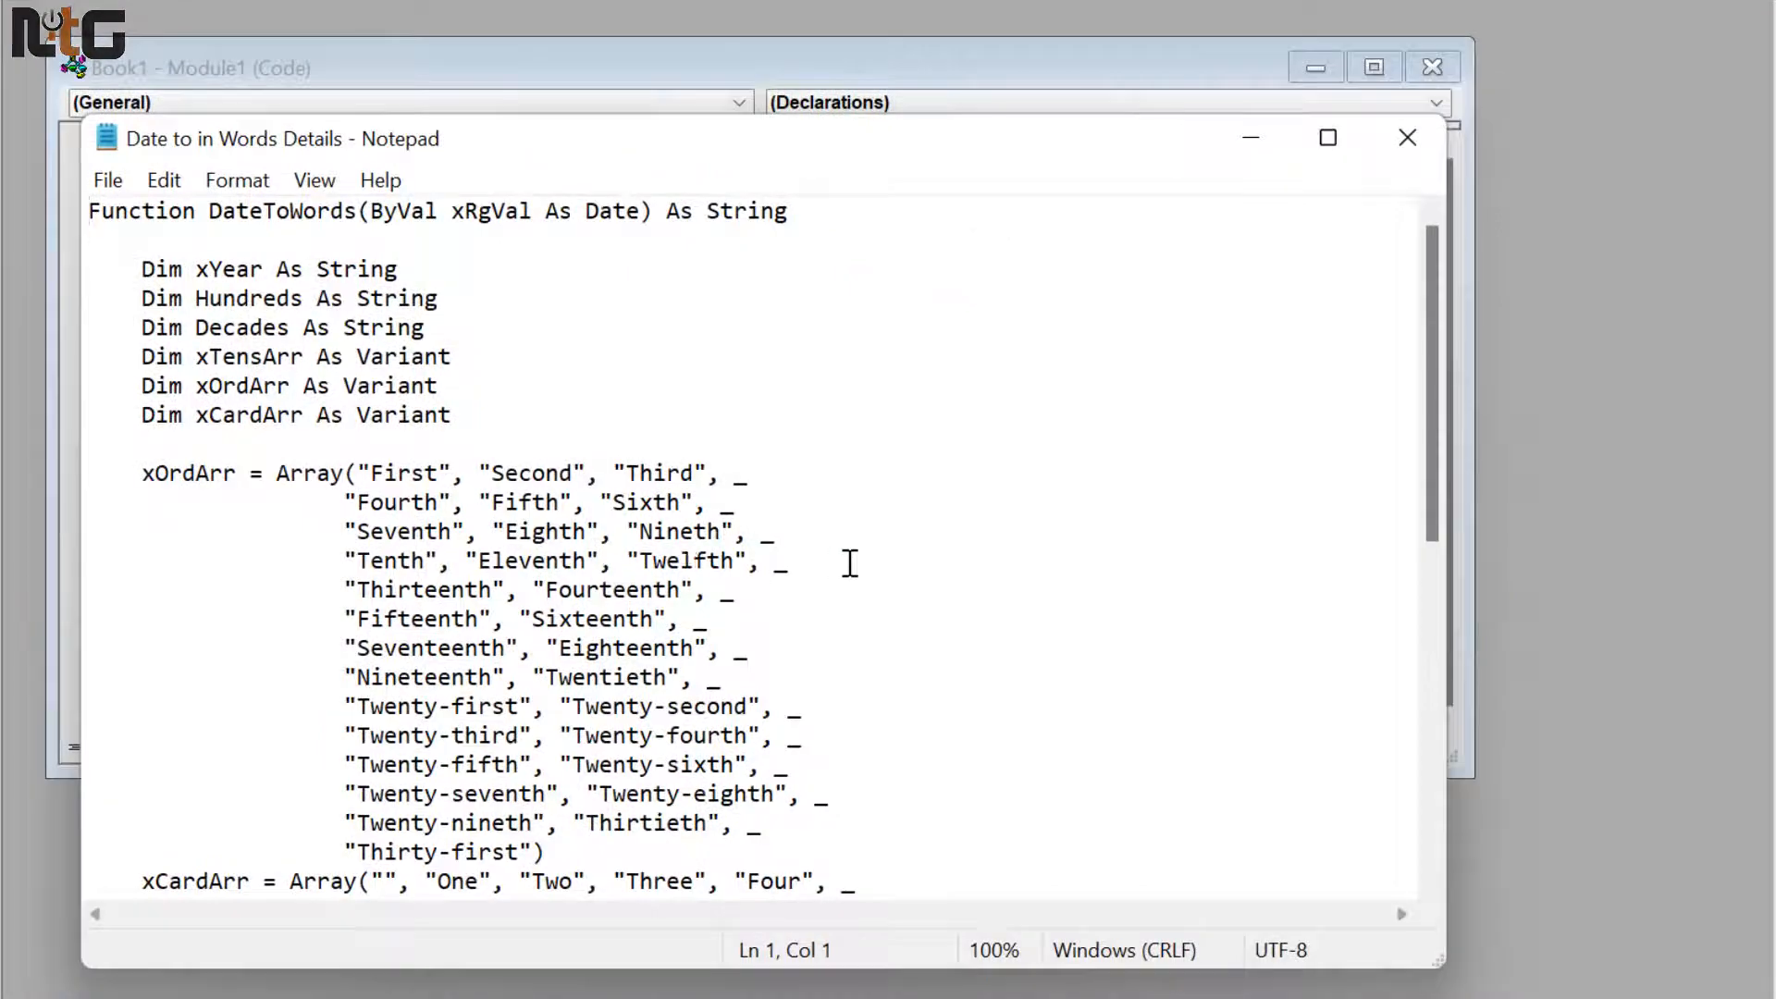
scroll(1379, 792, "down", 7)
scroll(852, 578, "down", 2)
scroll(852, 584, "up", 9)
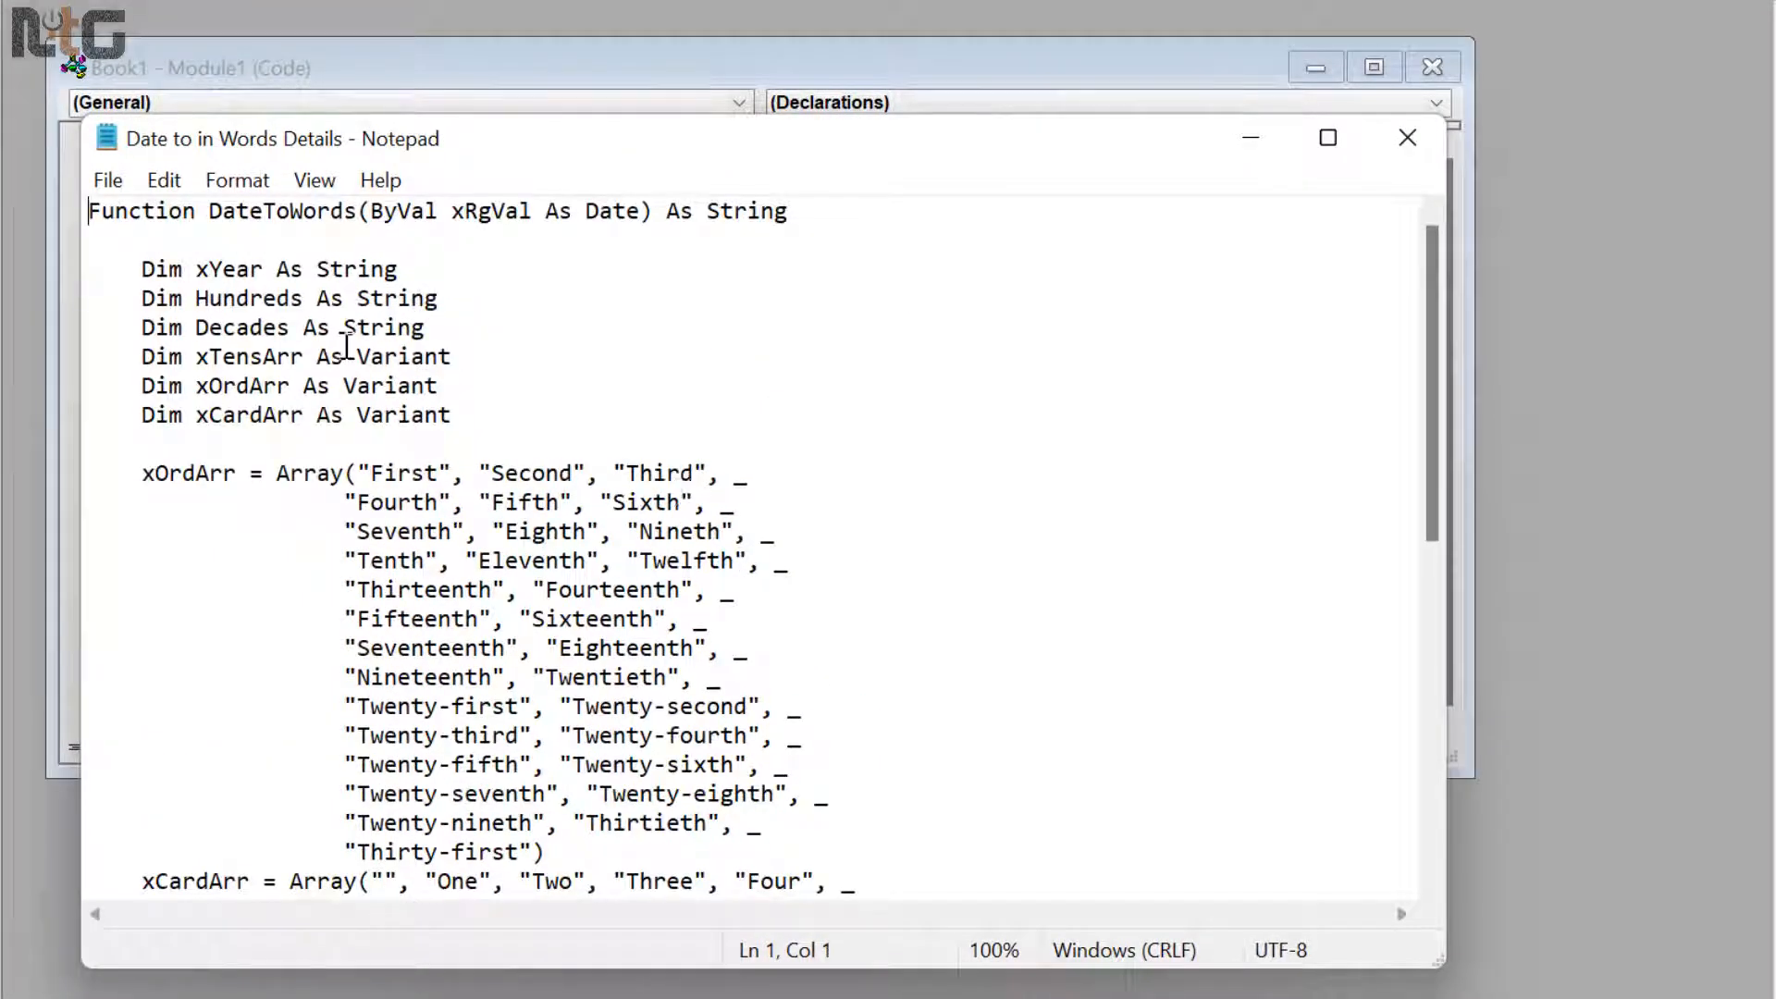
scroll(774, 536, "down", 9)
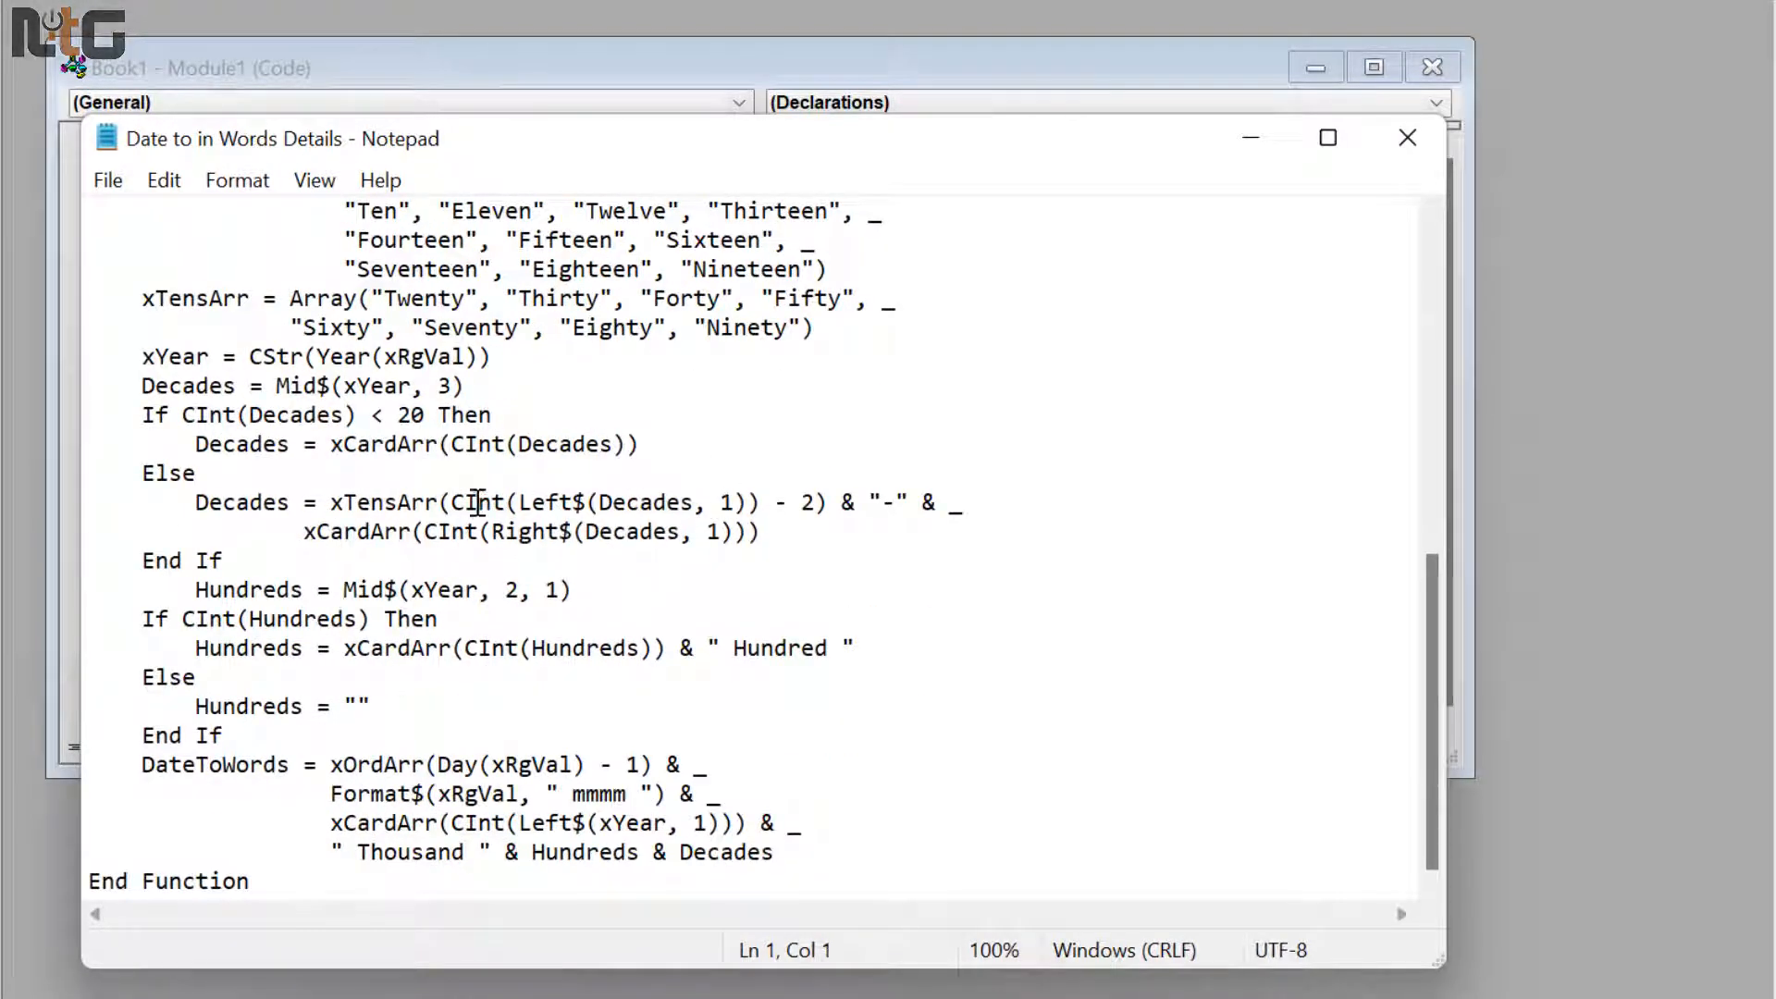
scroll(476, 503, "up", 9)
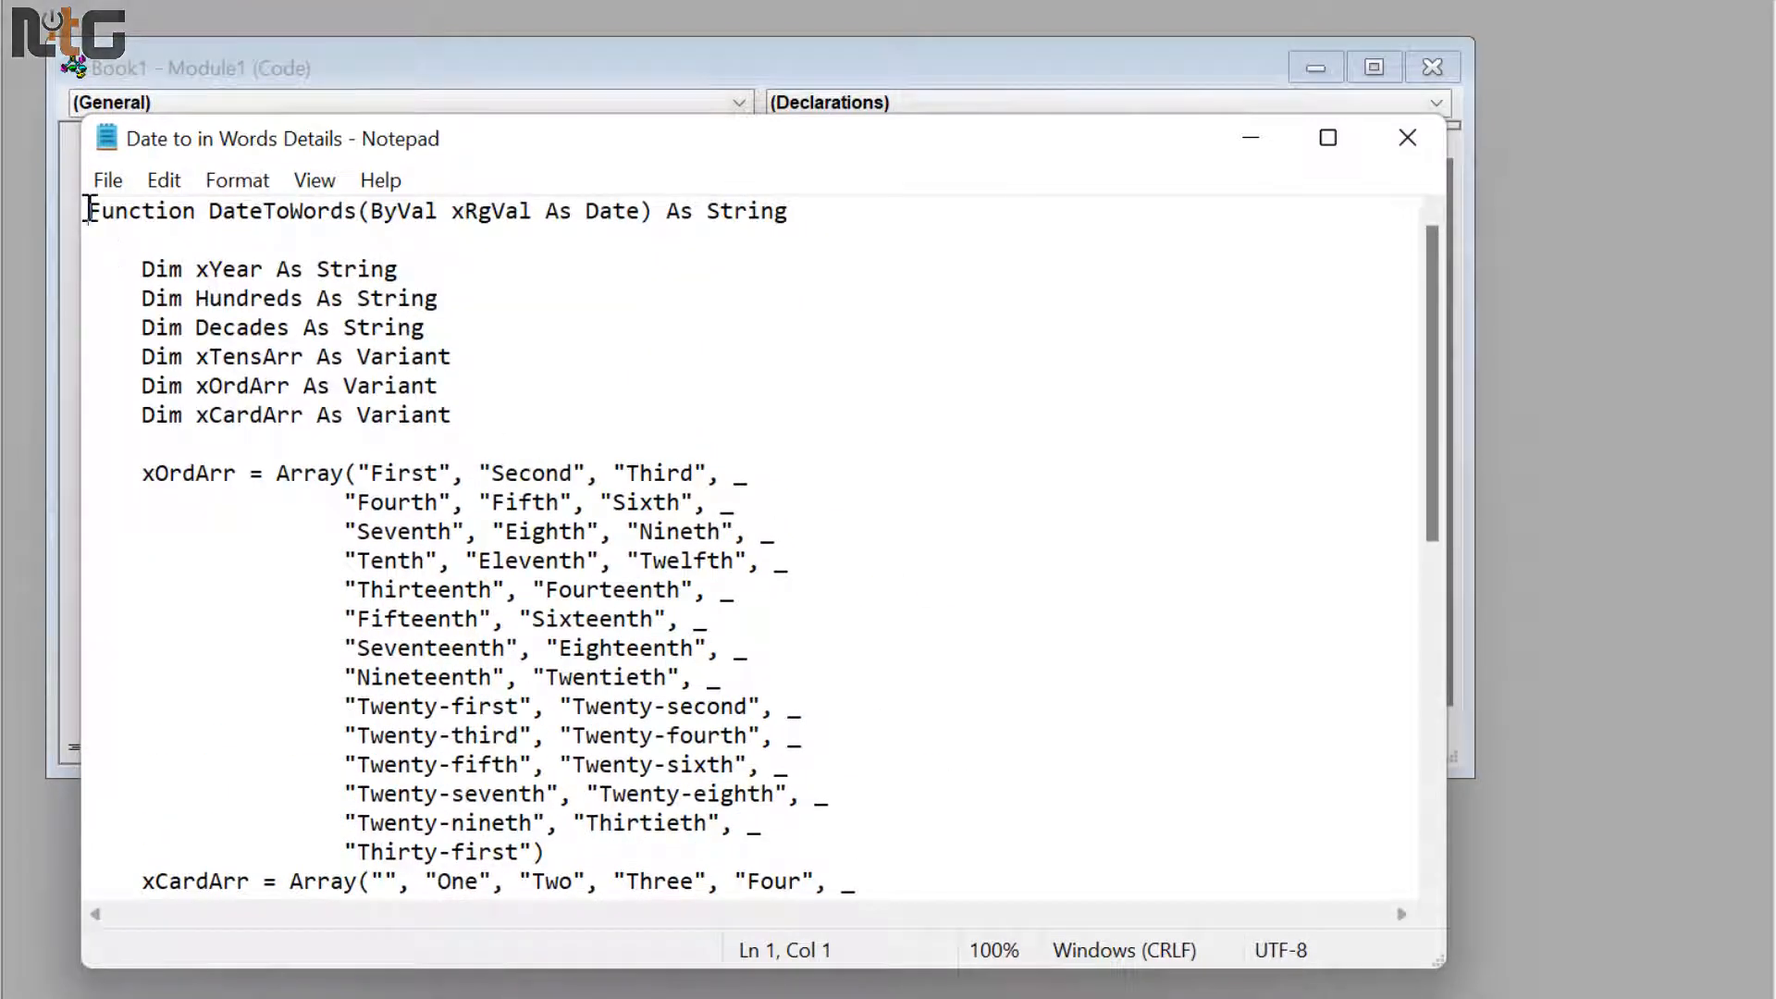
key("ctrl+a")
key("ctrl+c")
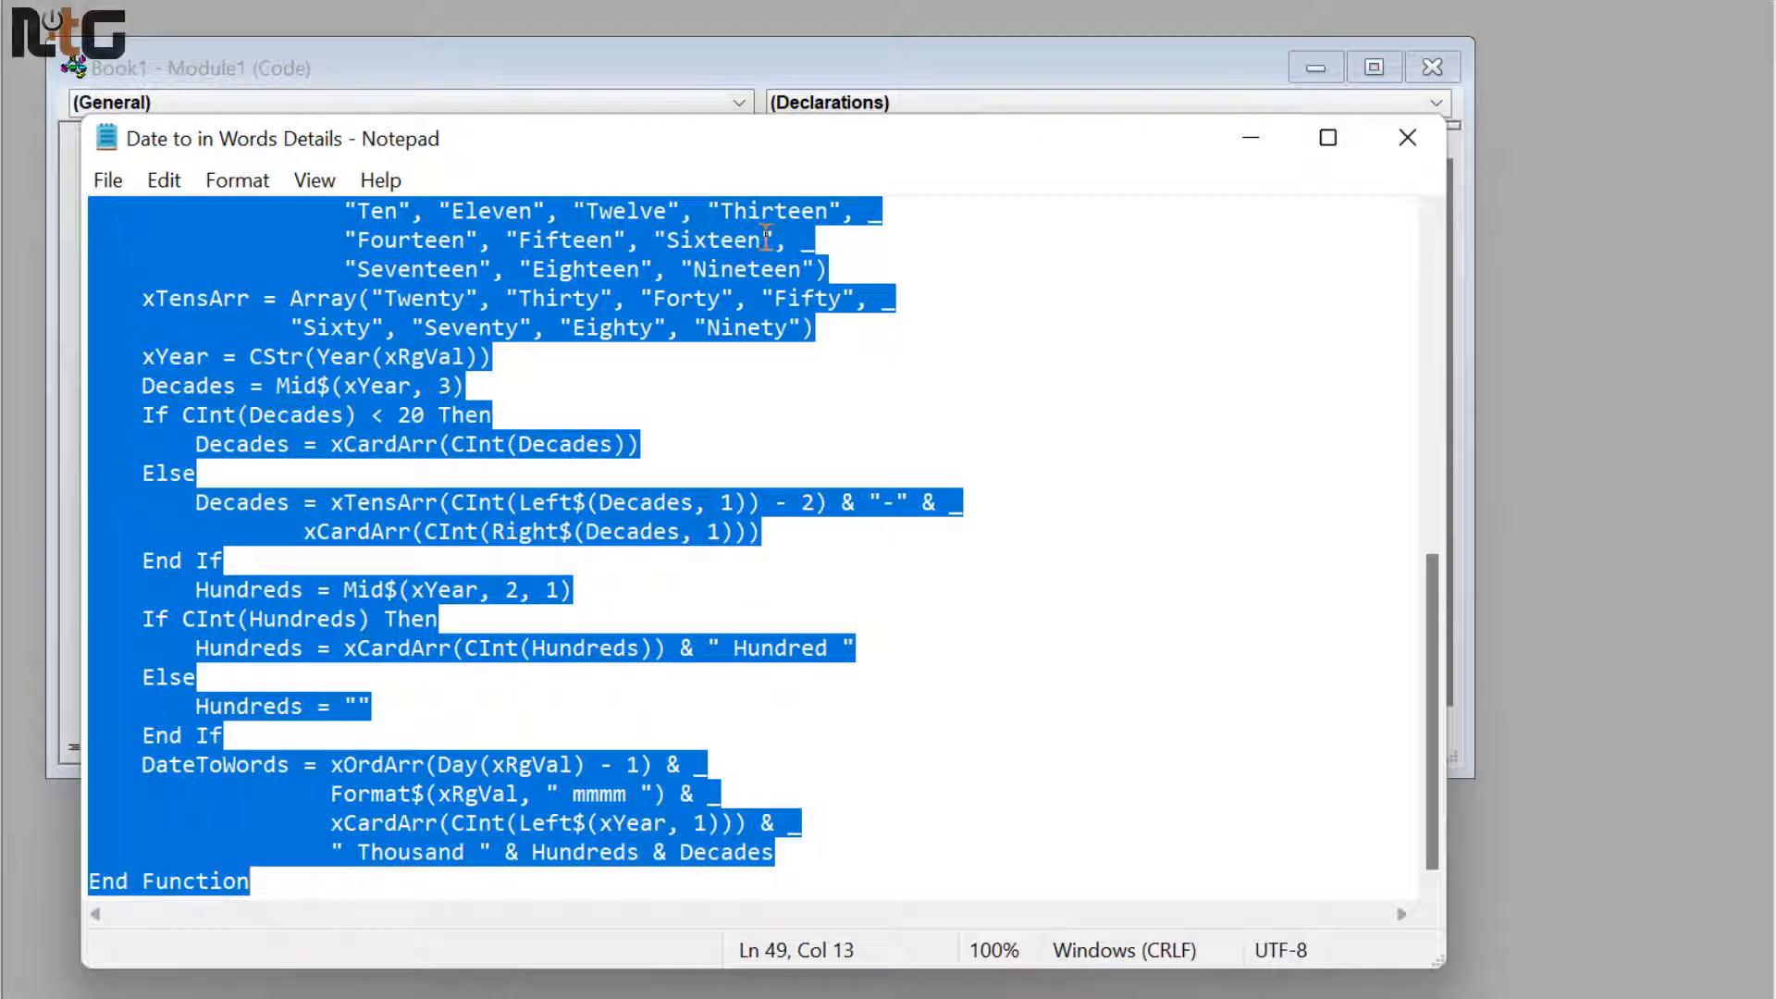
- Paste the copied DateToWords code into the empty Module1 and add a blank line above the Function line
left_click(1250, 141)
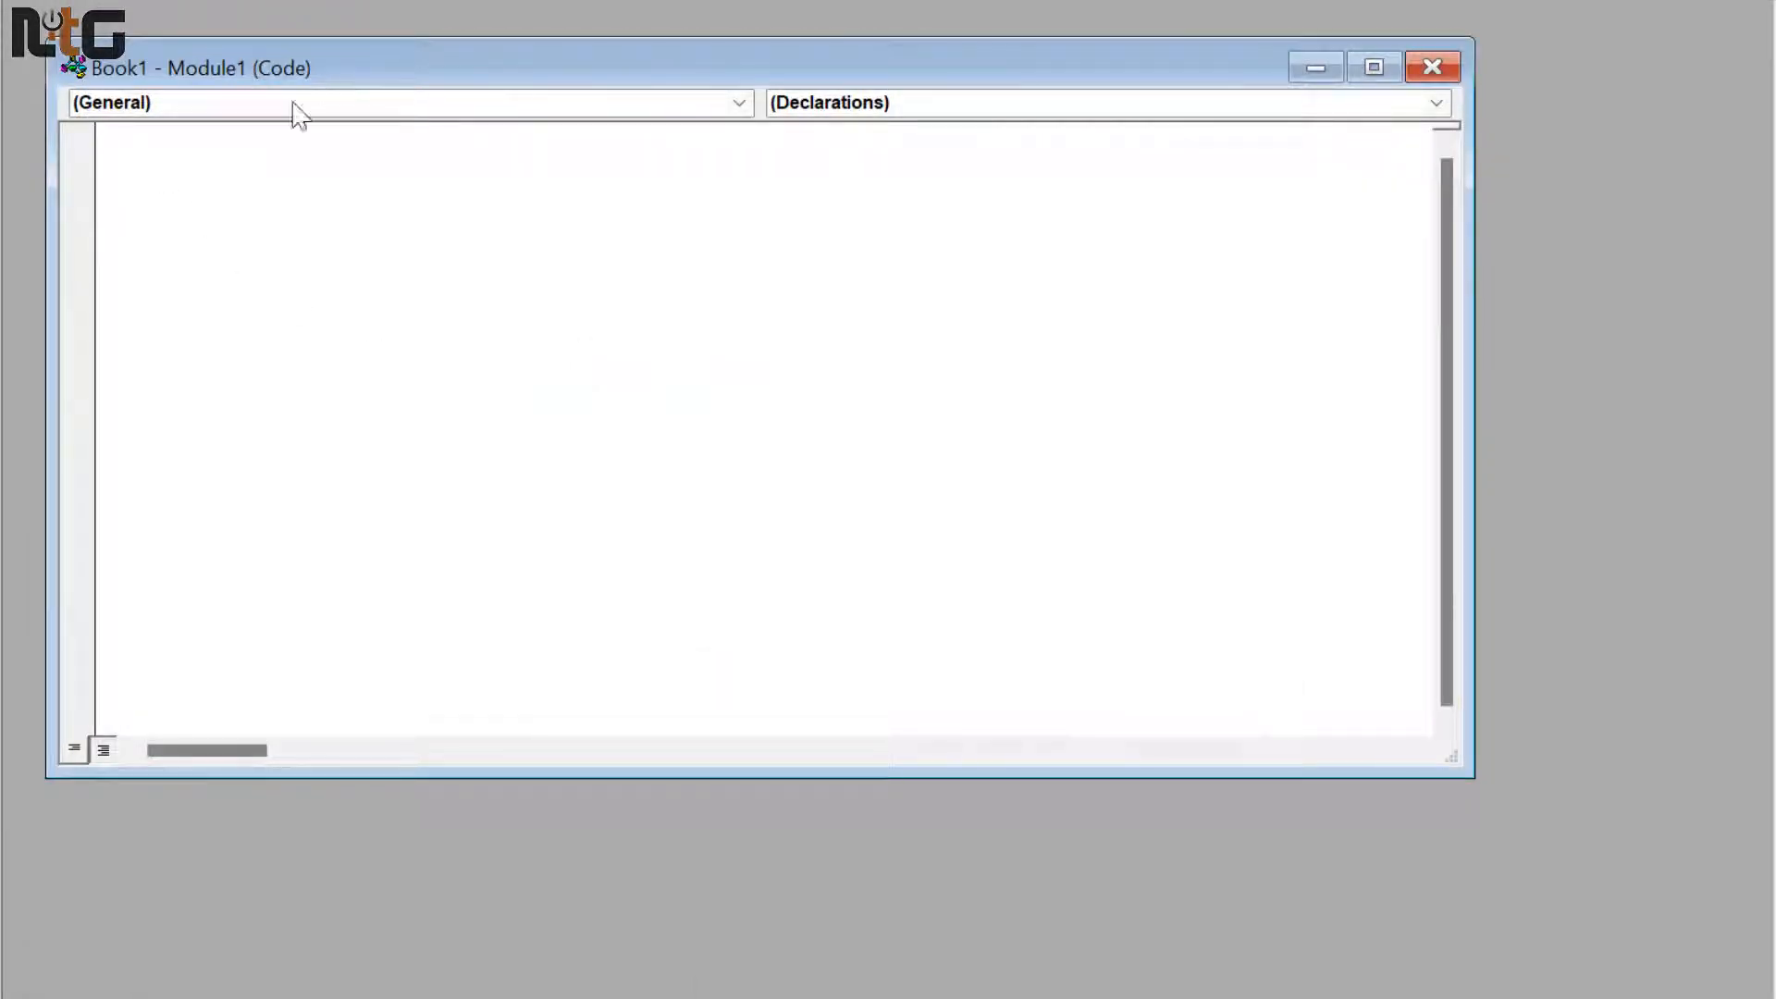
key("ctrl+v")
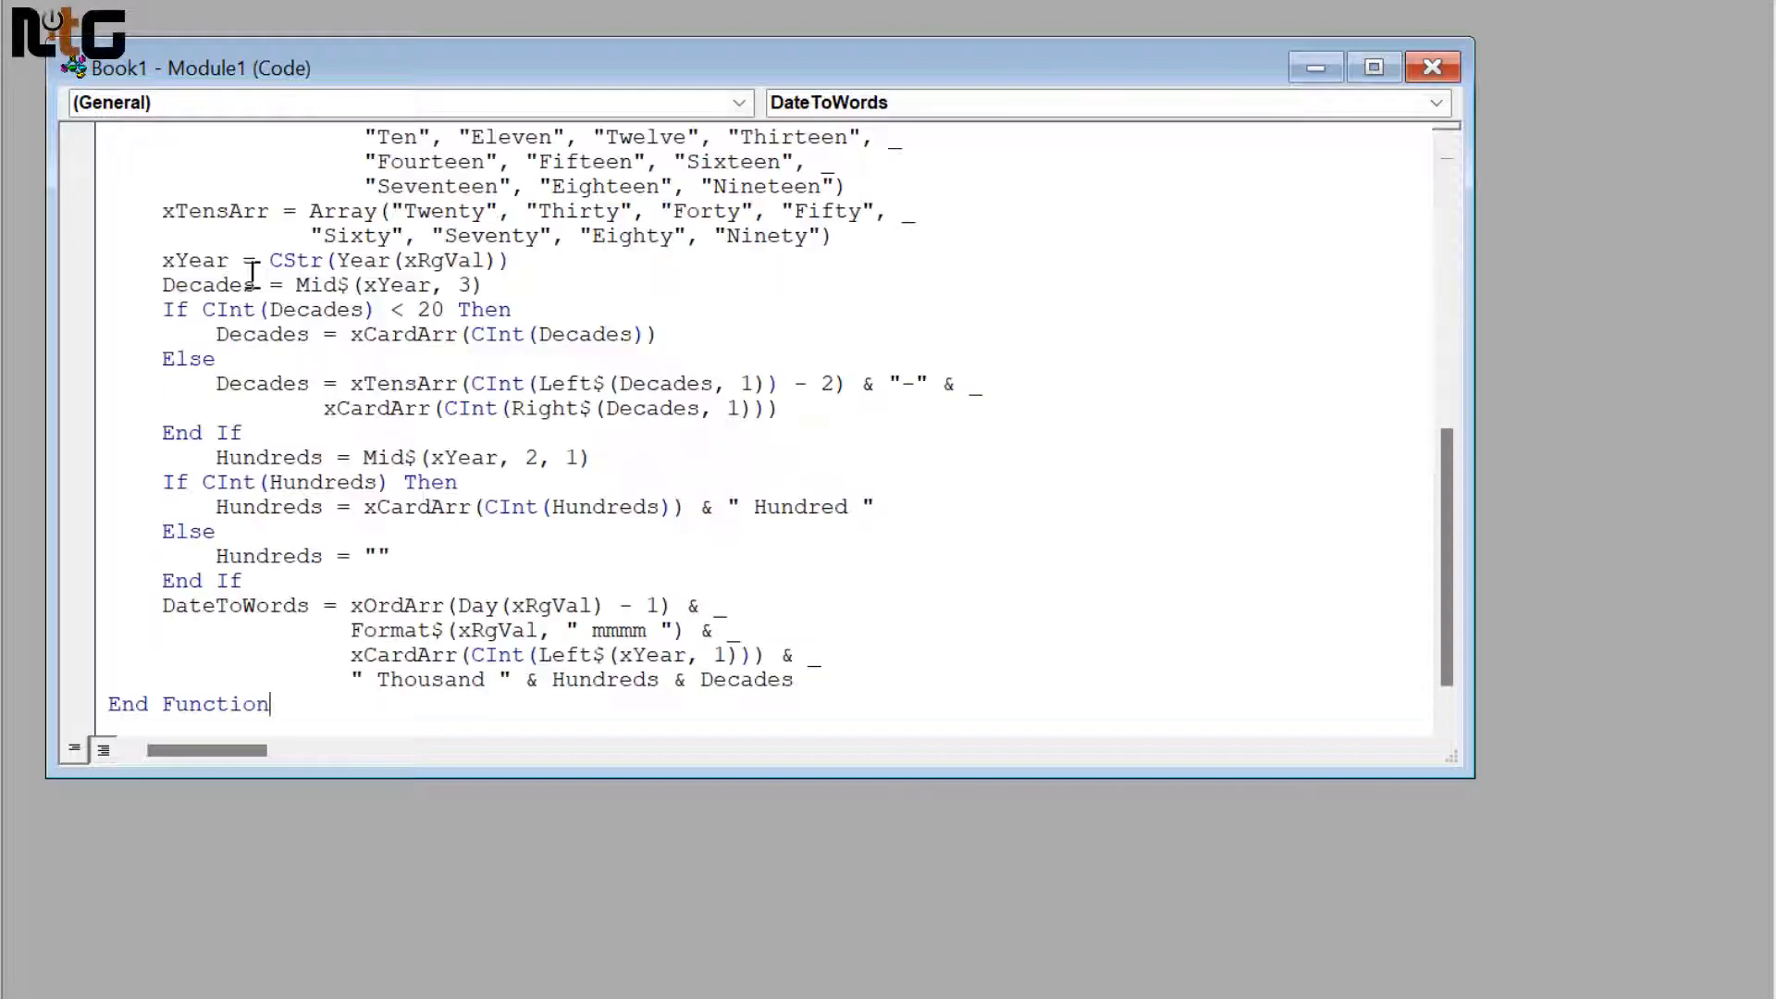
scroll(544, 358, "up", 8)
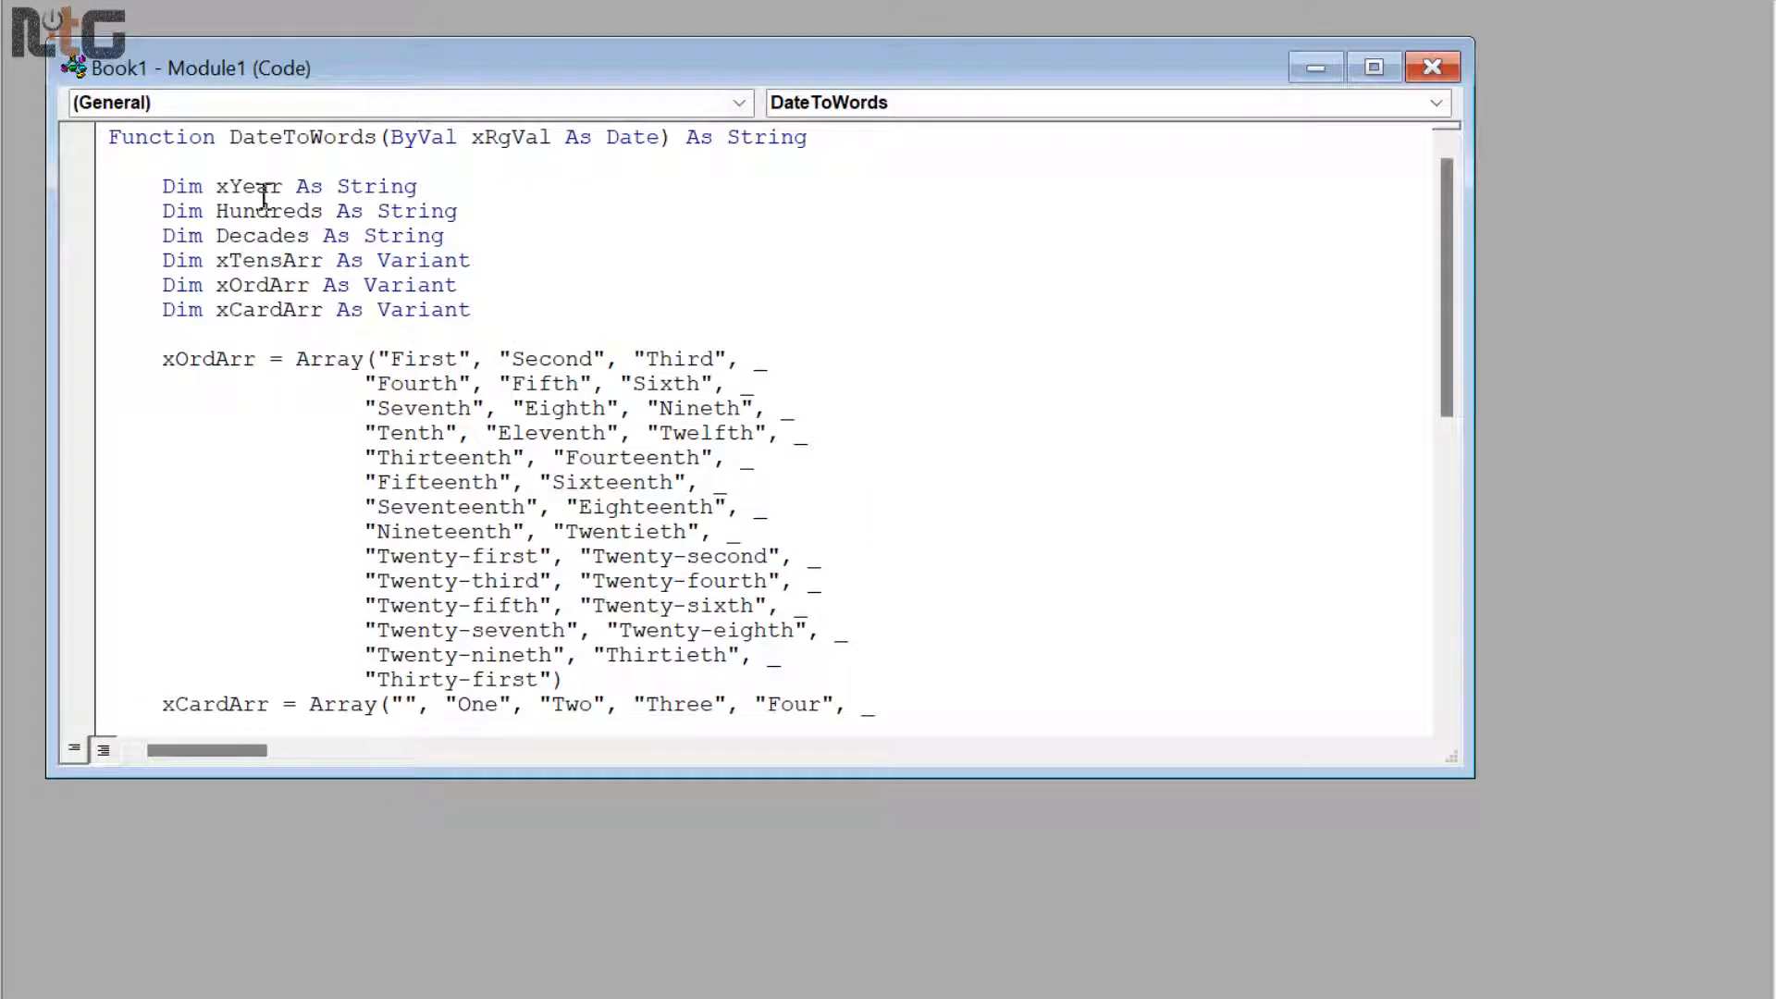
left_click(109, 138)
key("Return")
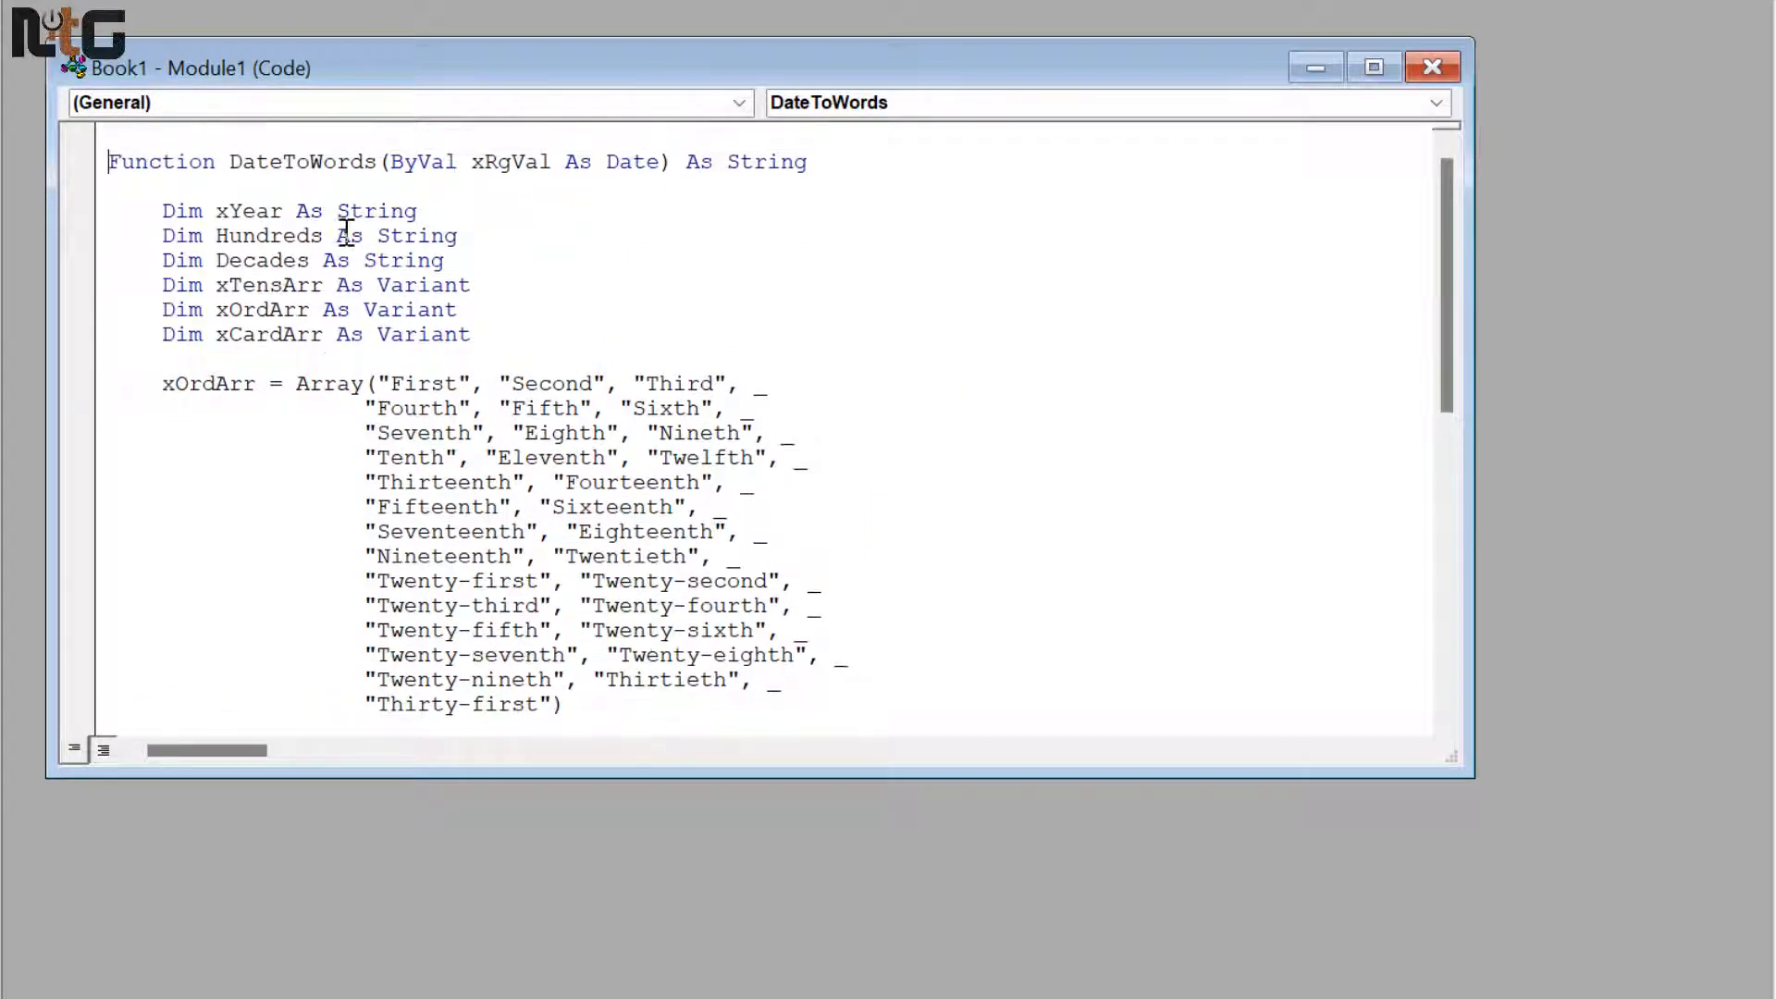
- Close the module's code window and the Visual Basic editor to return to the worksheet
left_click_drag(232, 159, 368, 165)
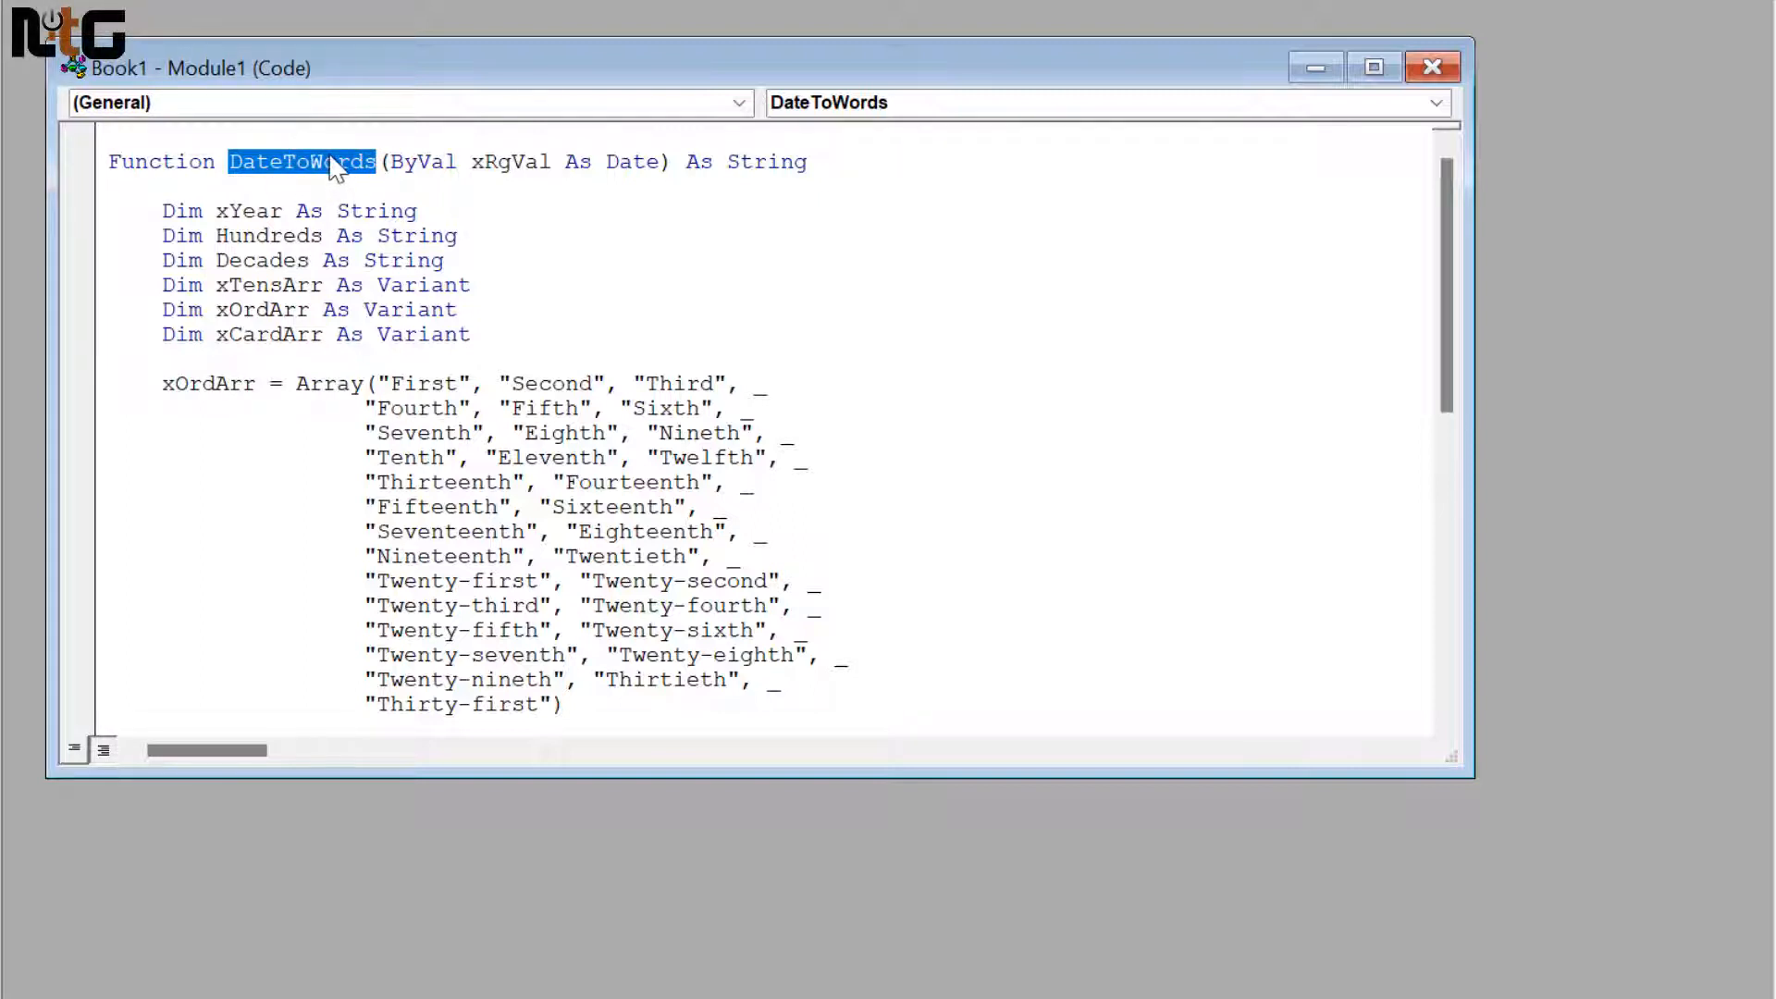
left_click(1442, 74)
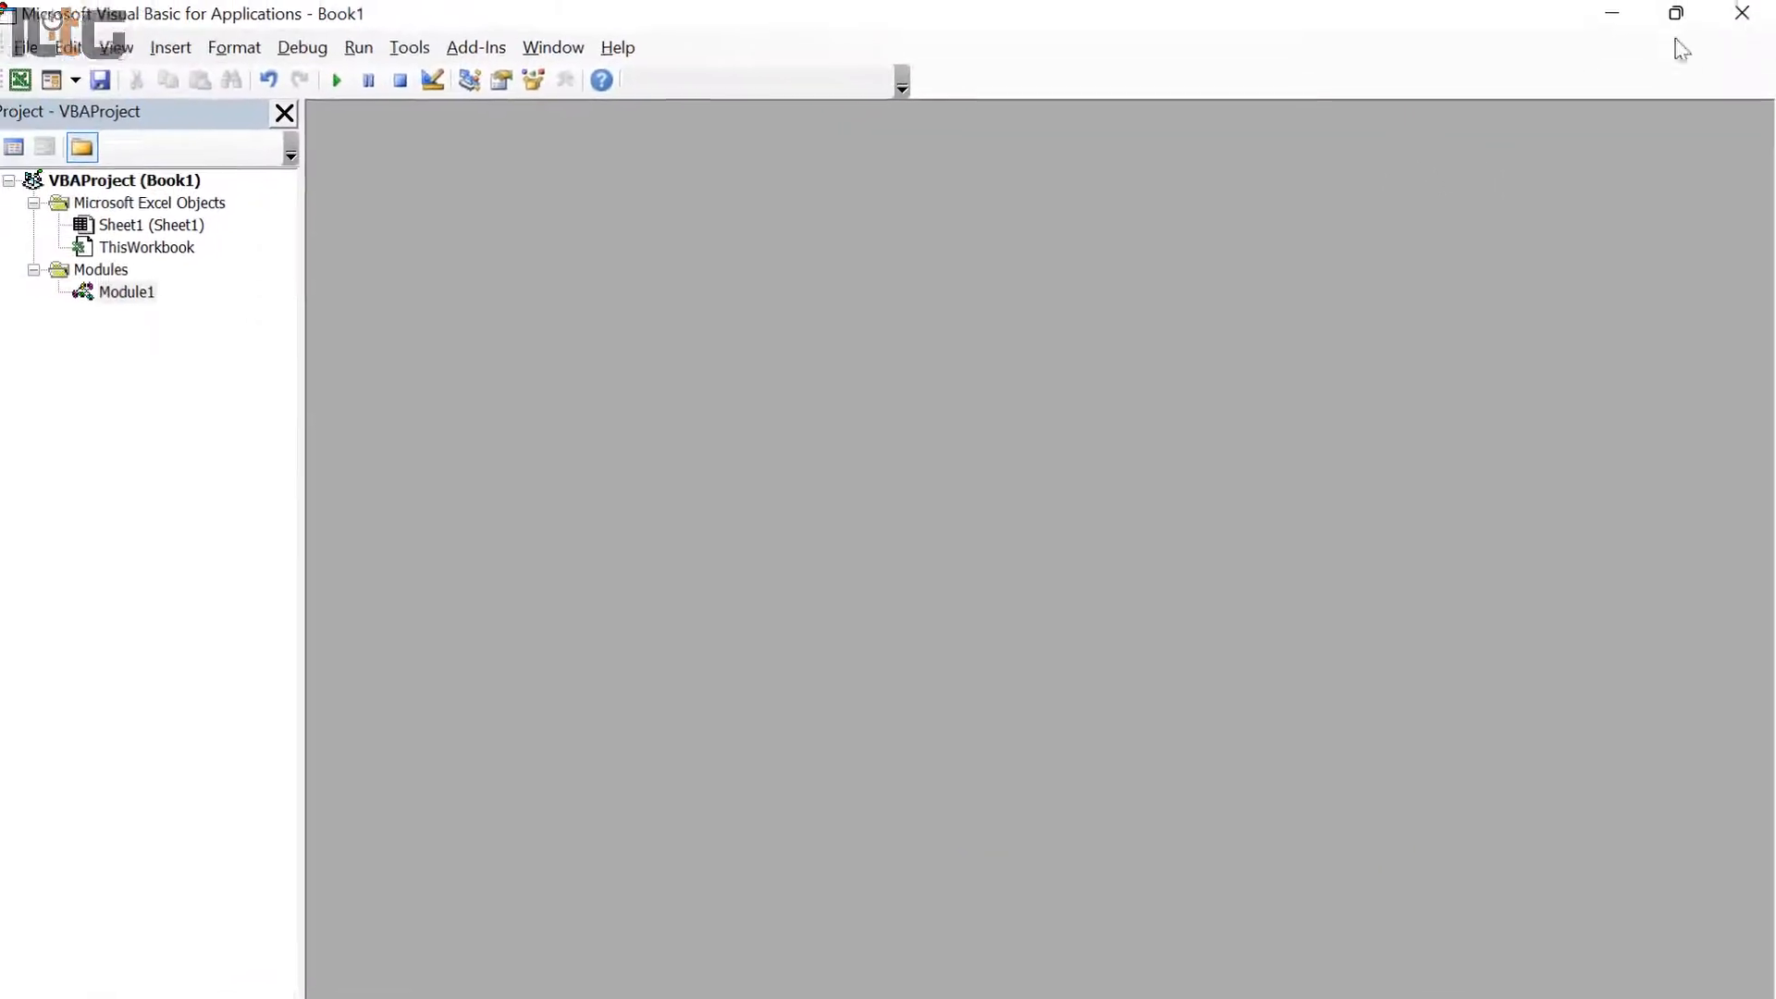
left_click(1735, 14)
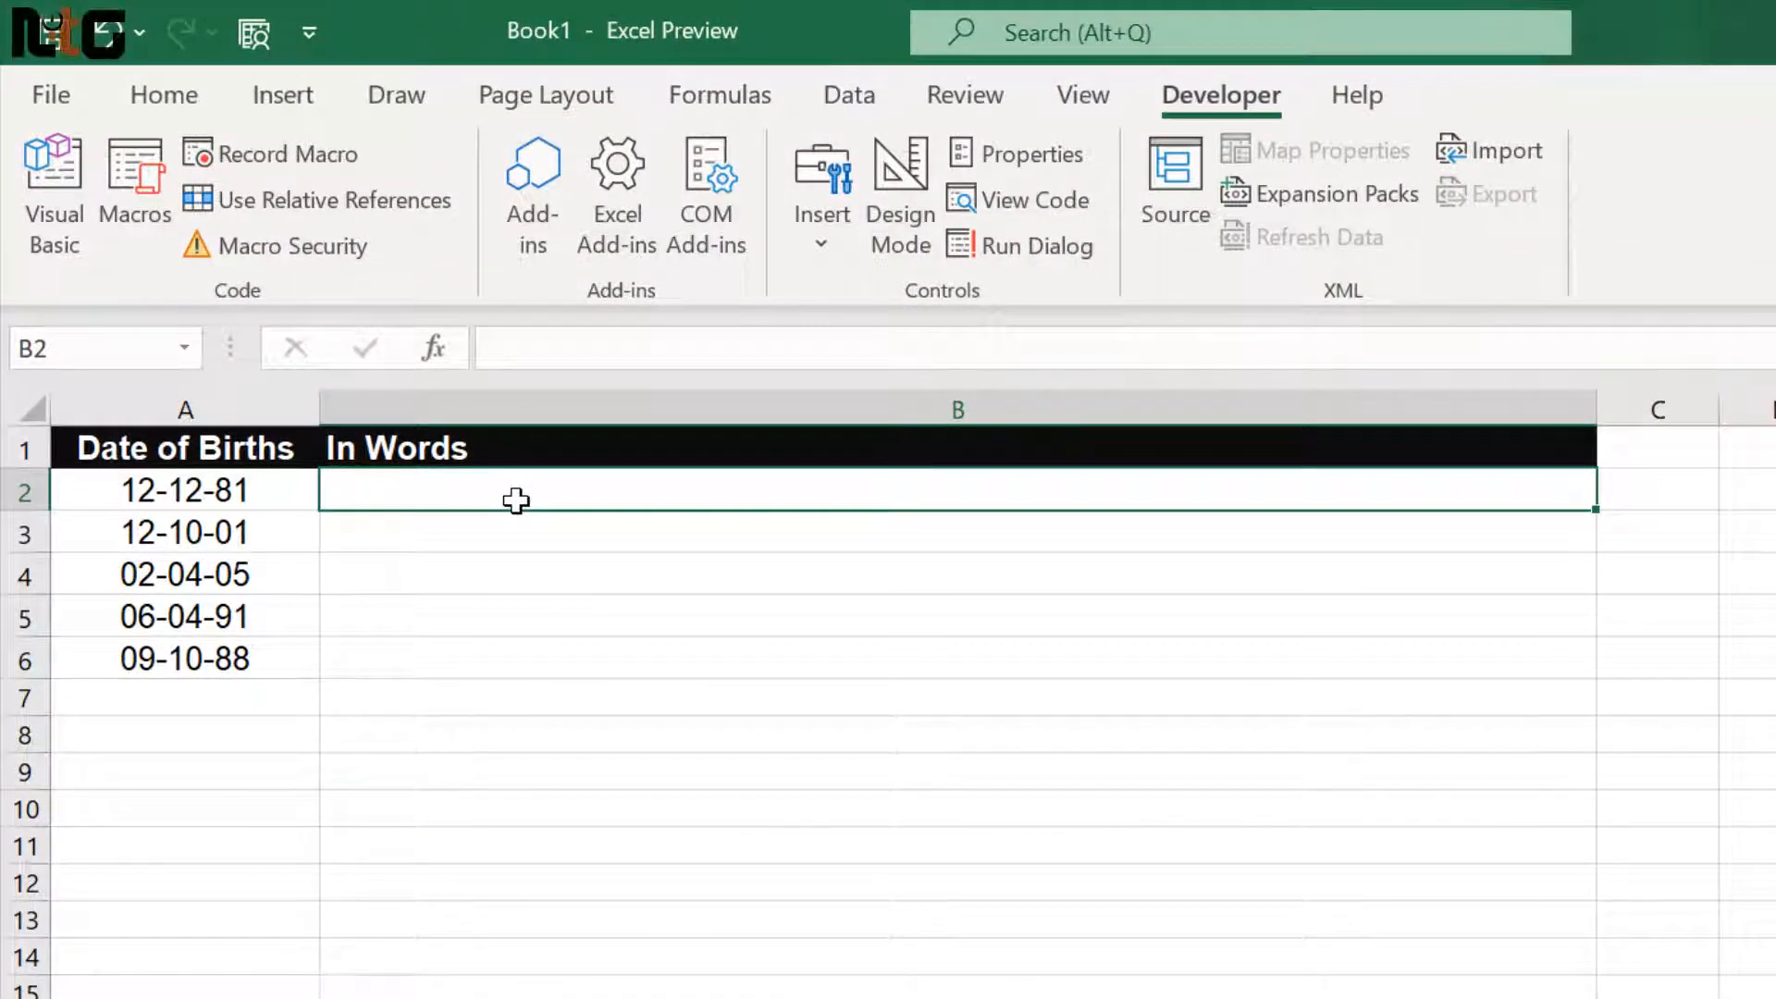
- Enter the formula =DateToWords(A2) in cell B2 of the In Words column
type("=date")
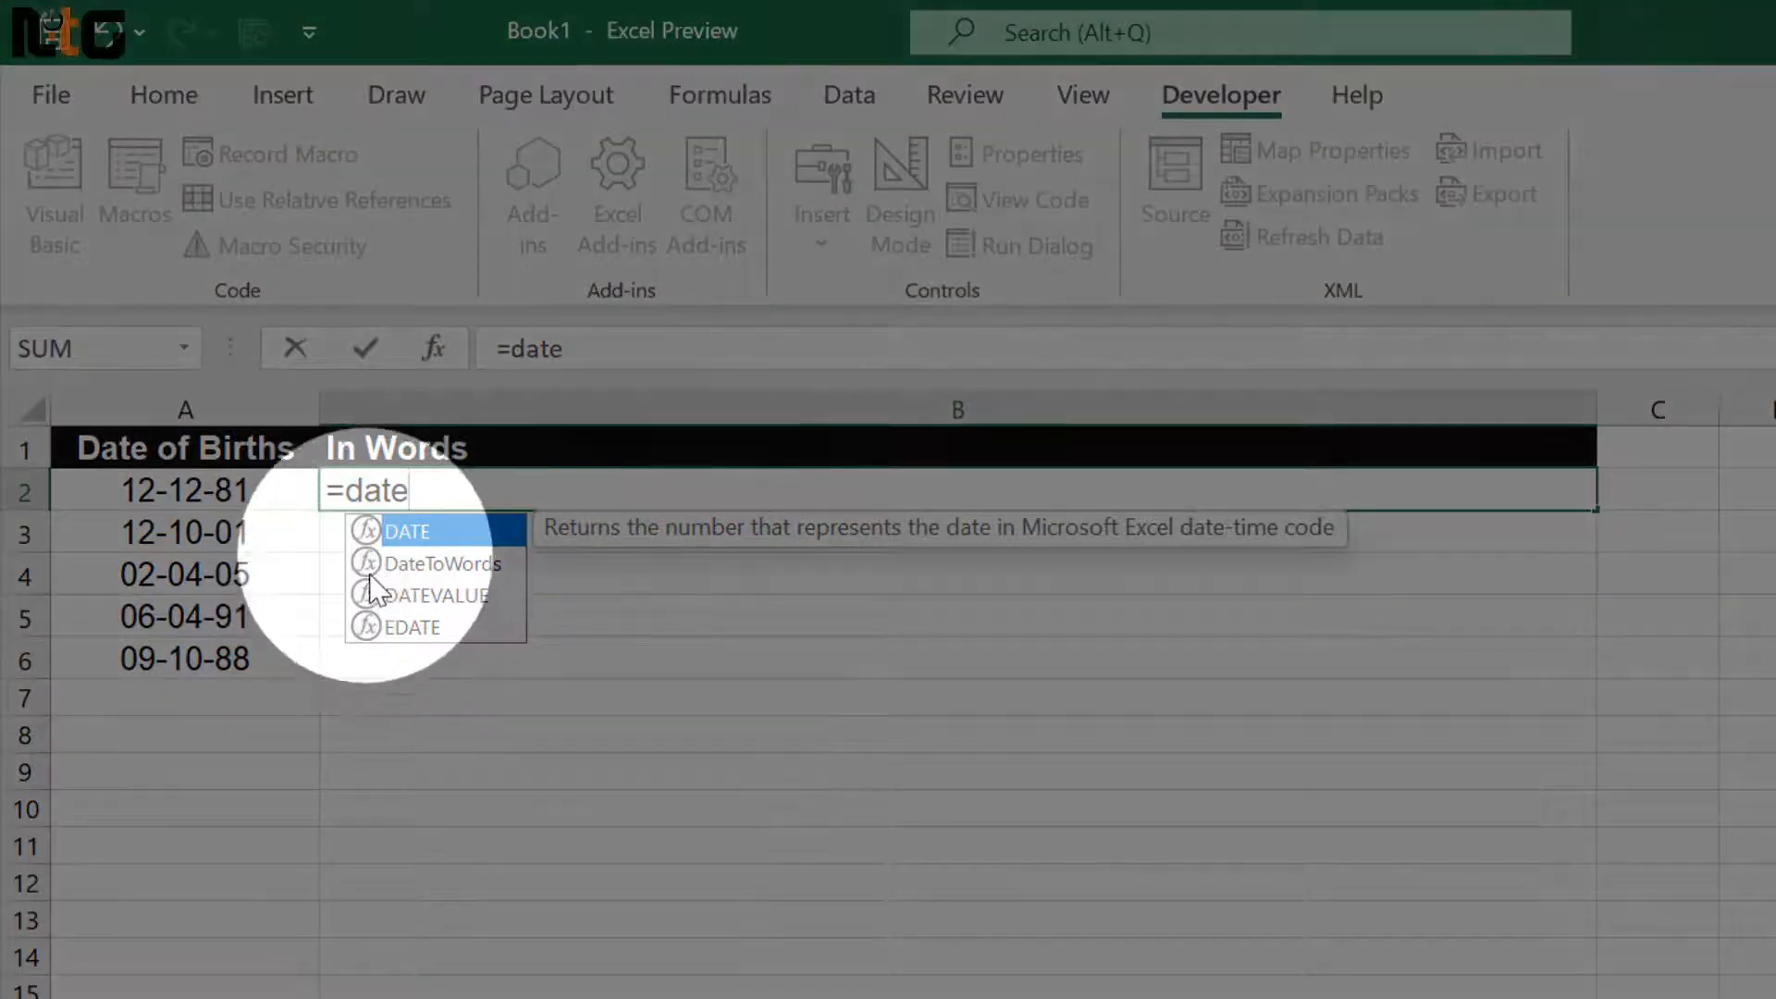
left_click(417, 564)
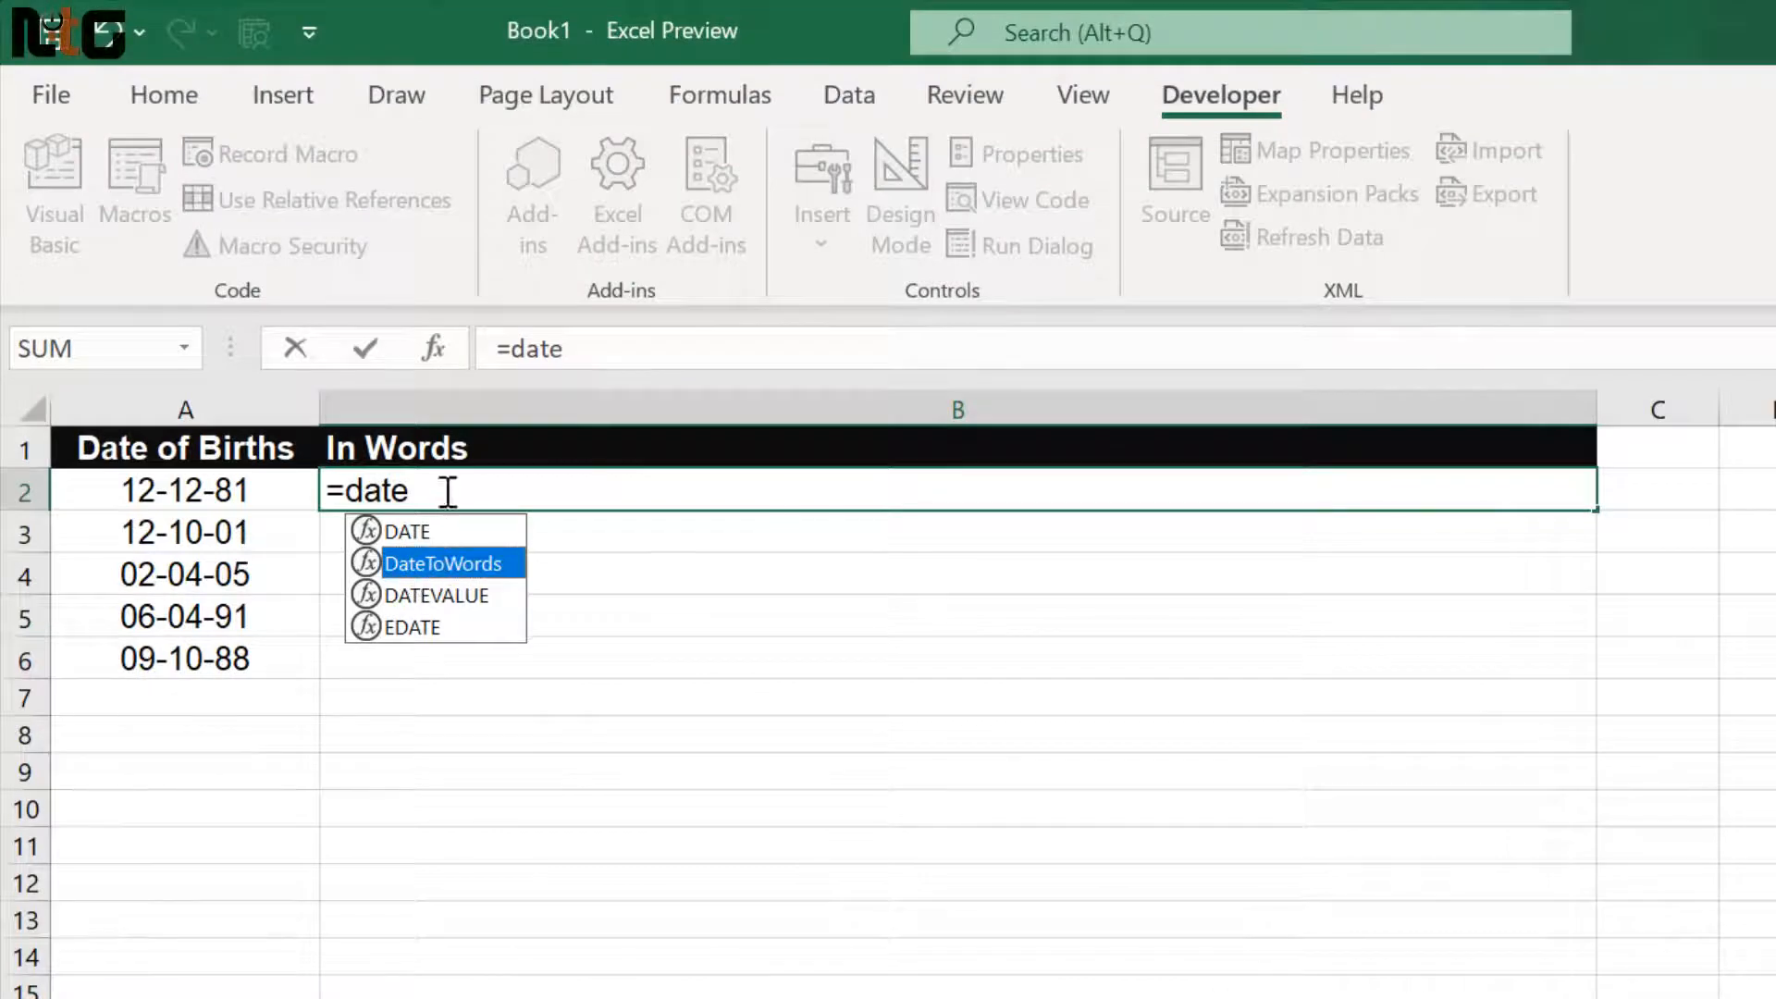
double_click(476, 563)
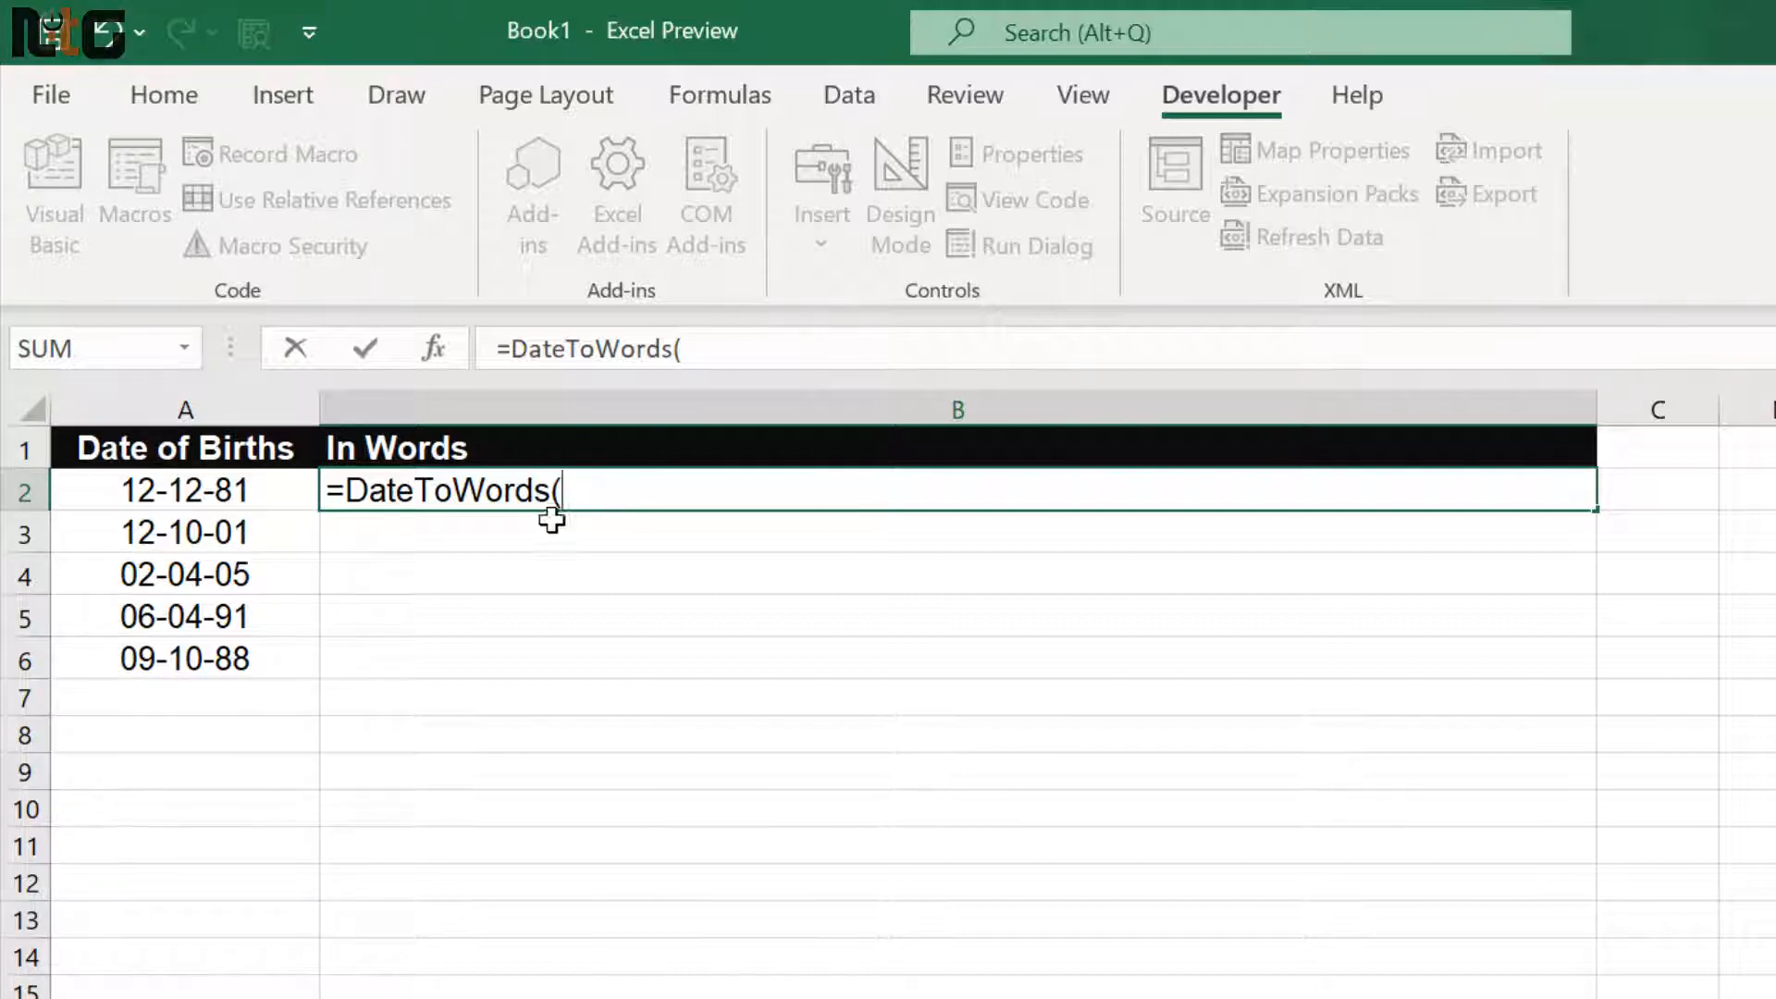
left_click(212, 497)
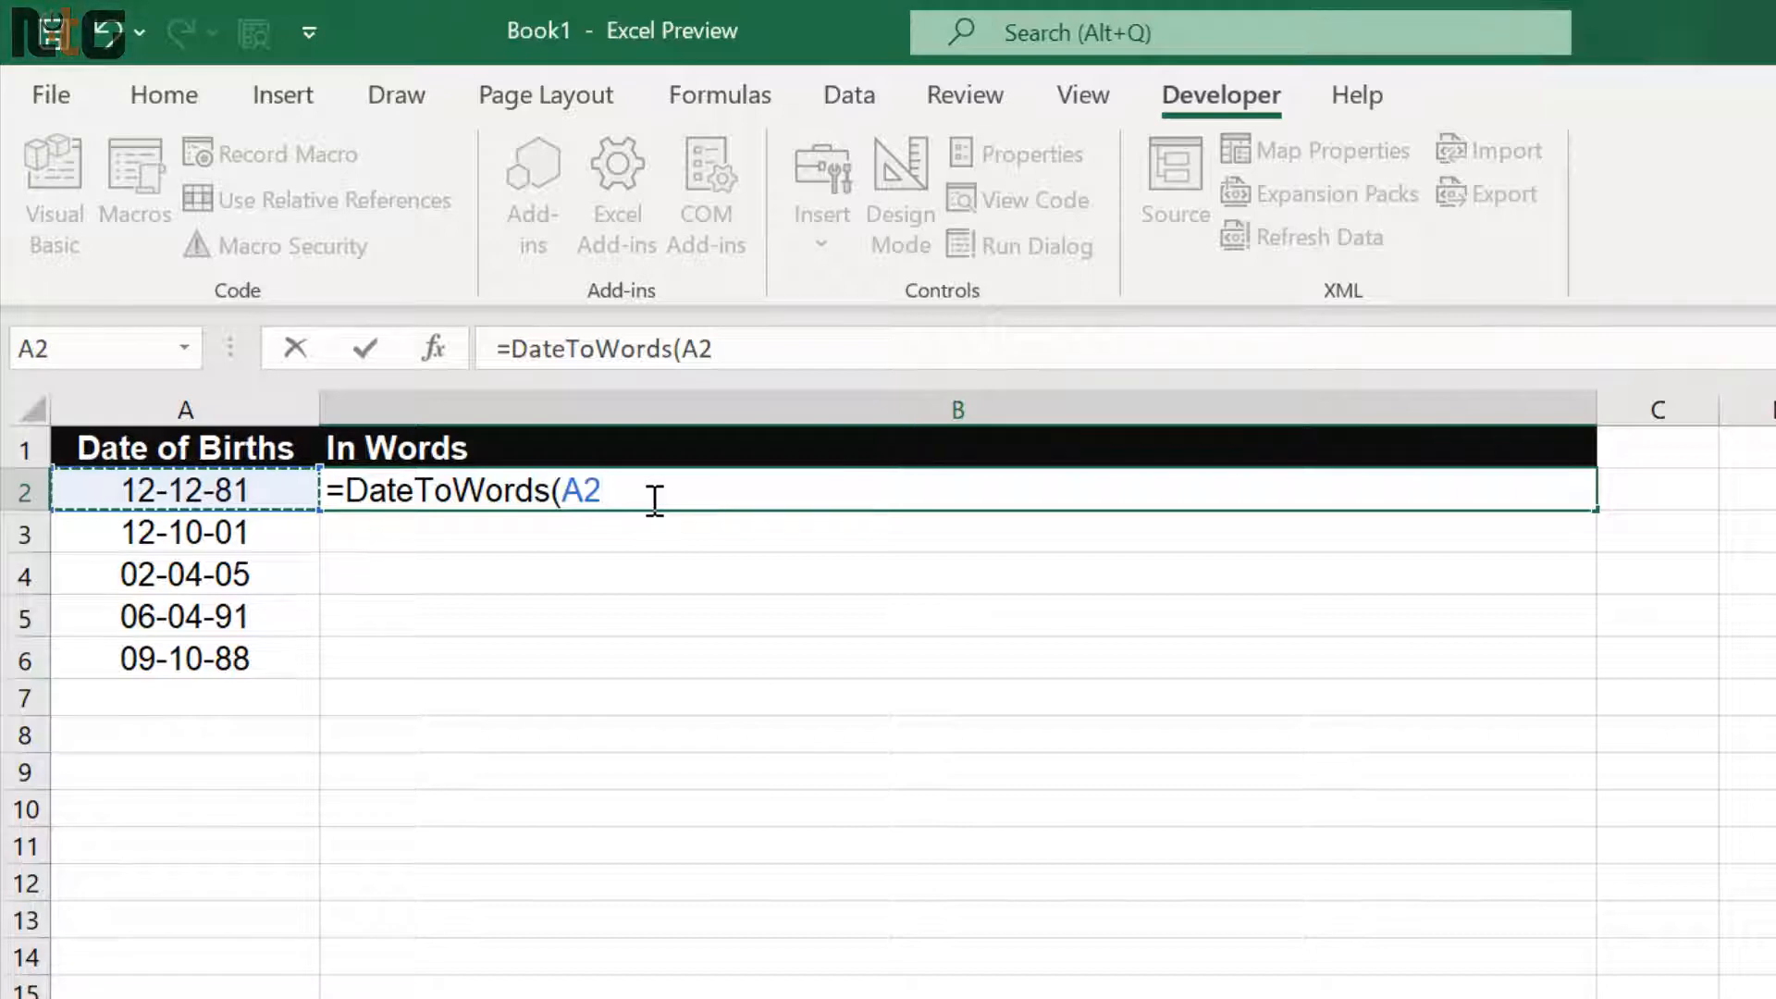
type(")")
key("Return")
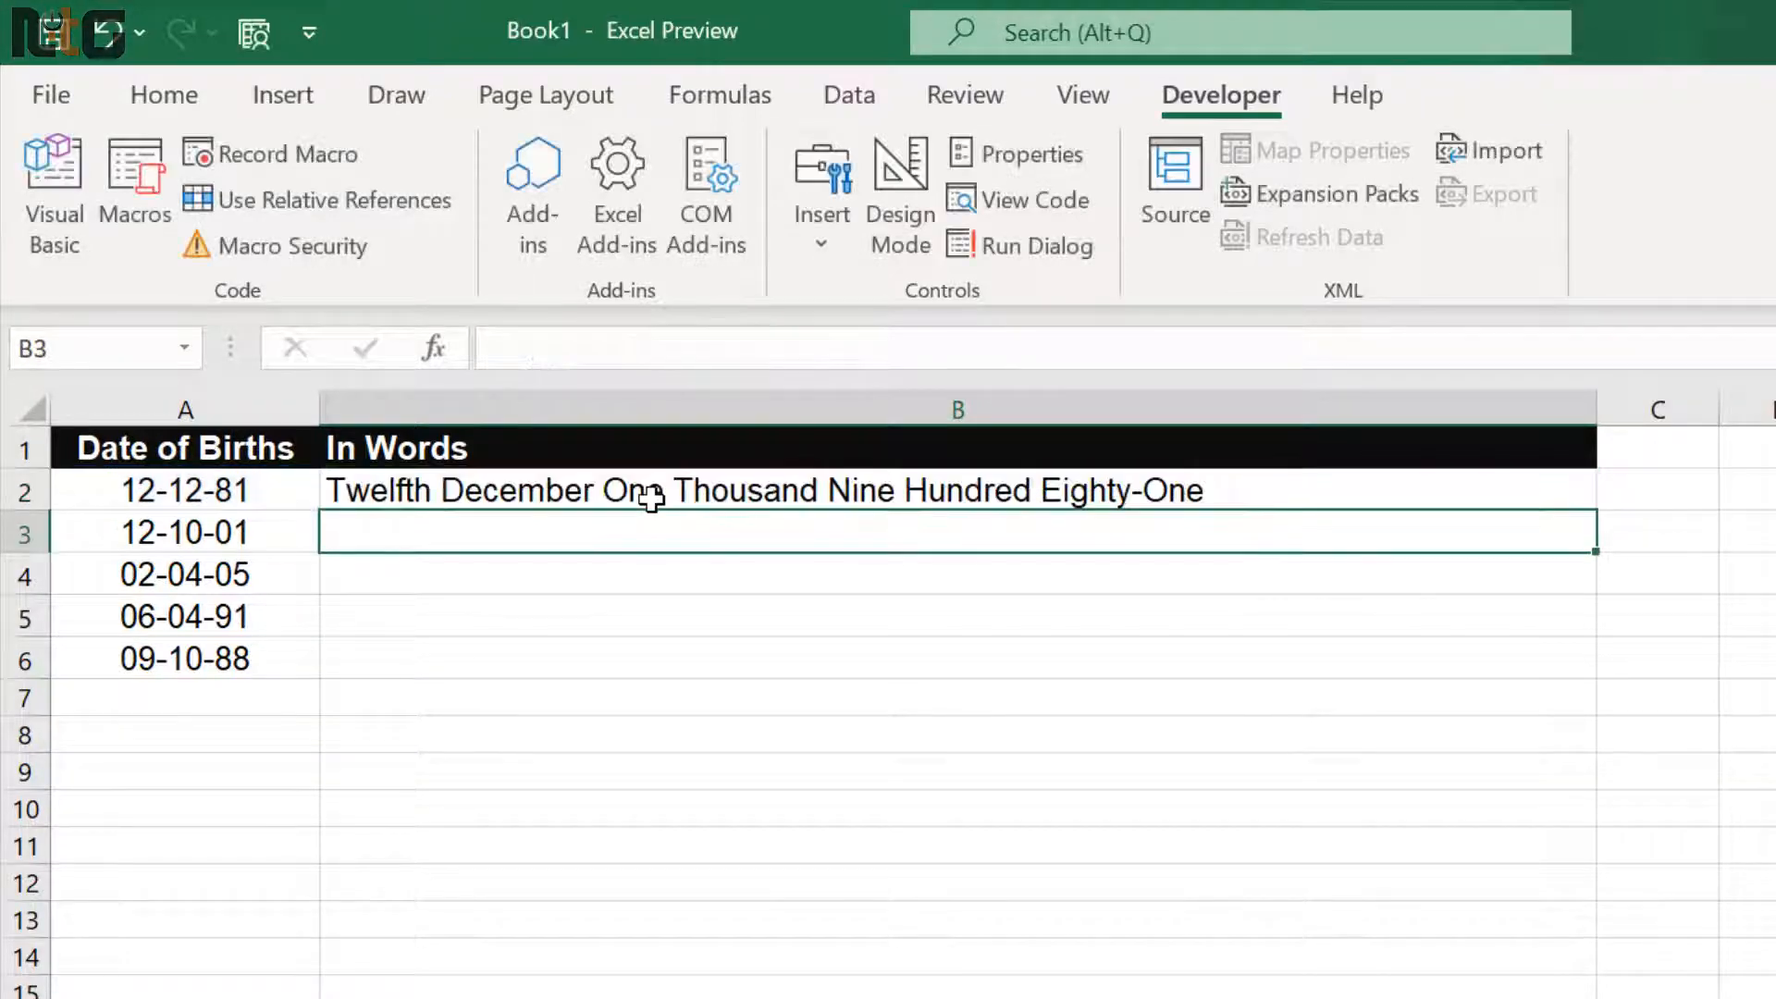
- Fill the DateToWords formula from cell B2 down through B6
left_click(594, 492)
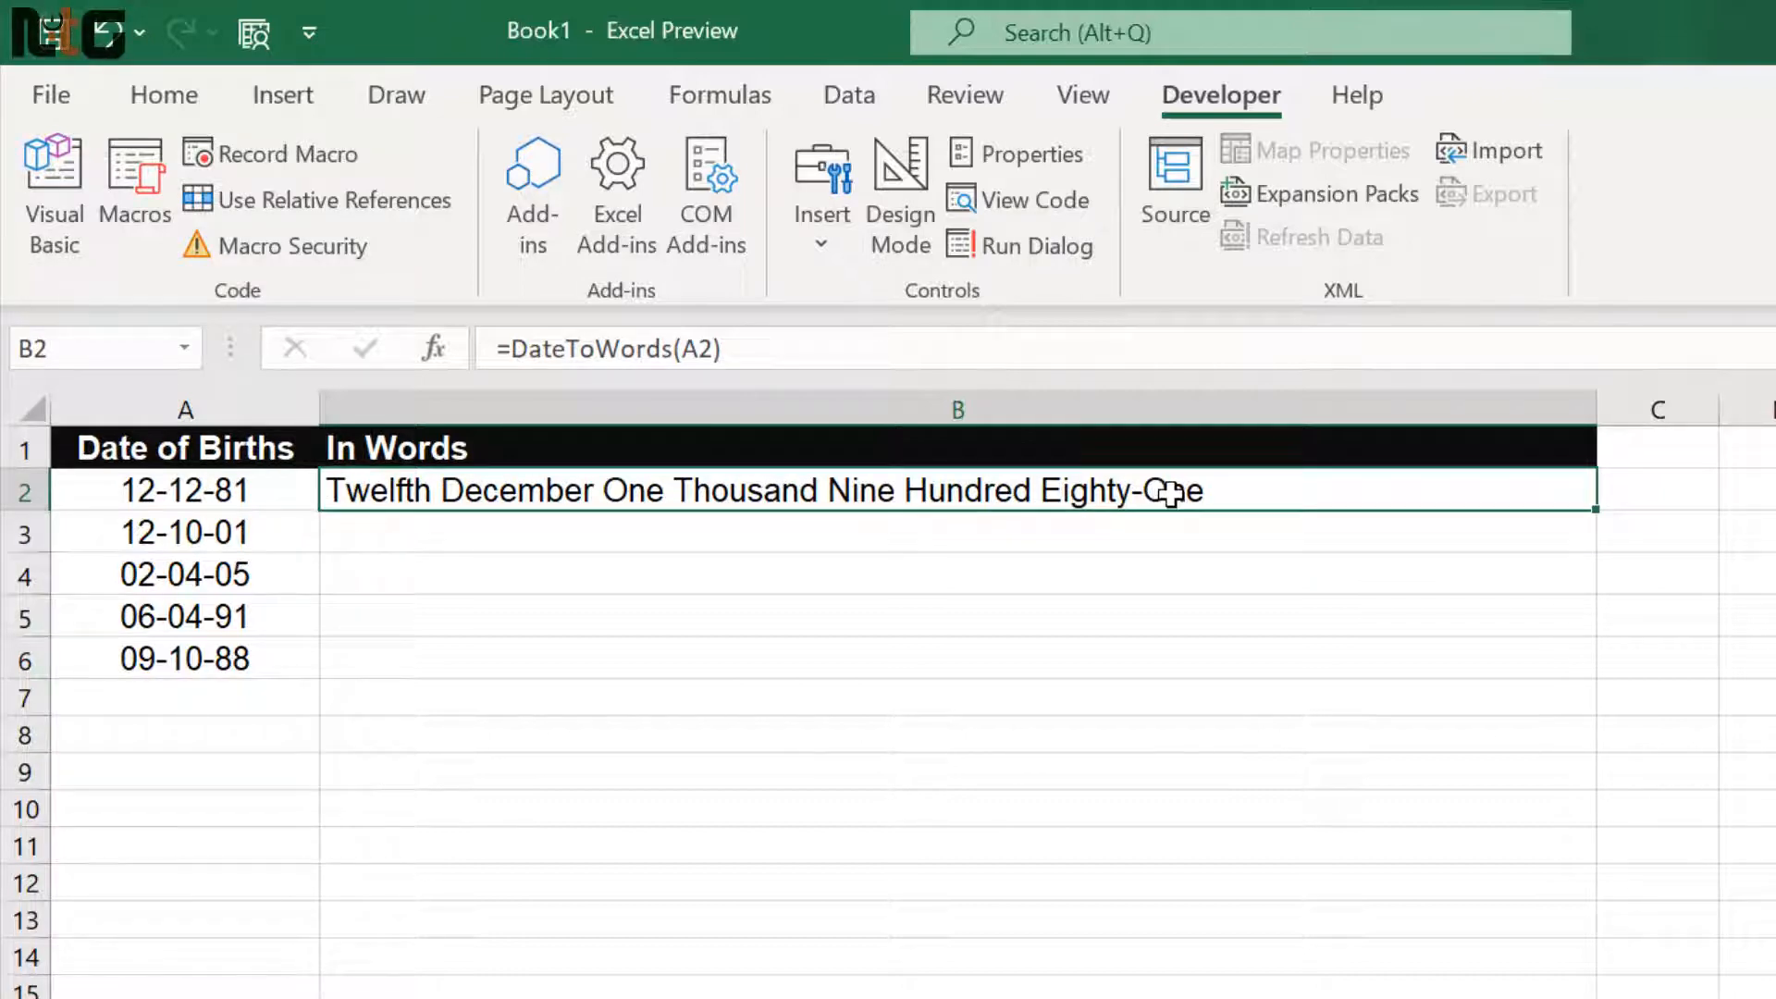
left_click_drag(1595, 508, 1515, 657)
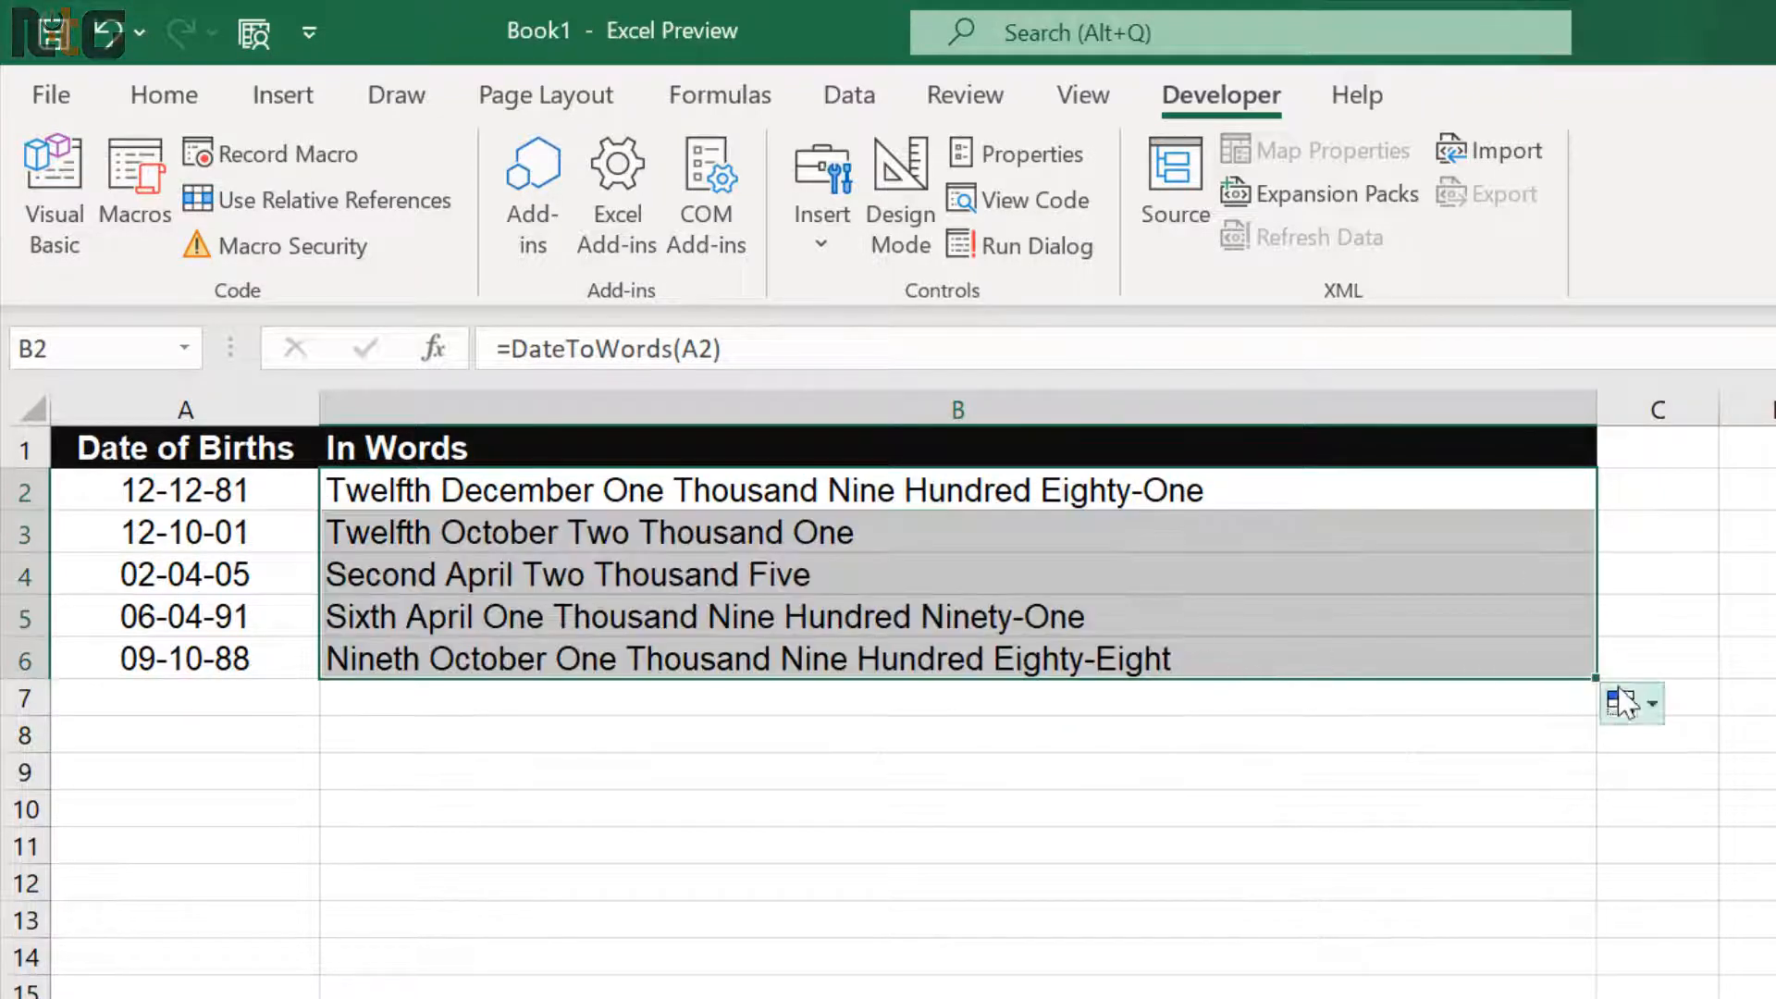
left_click(1202, 489)
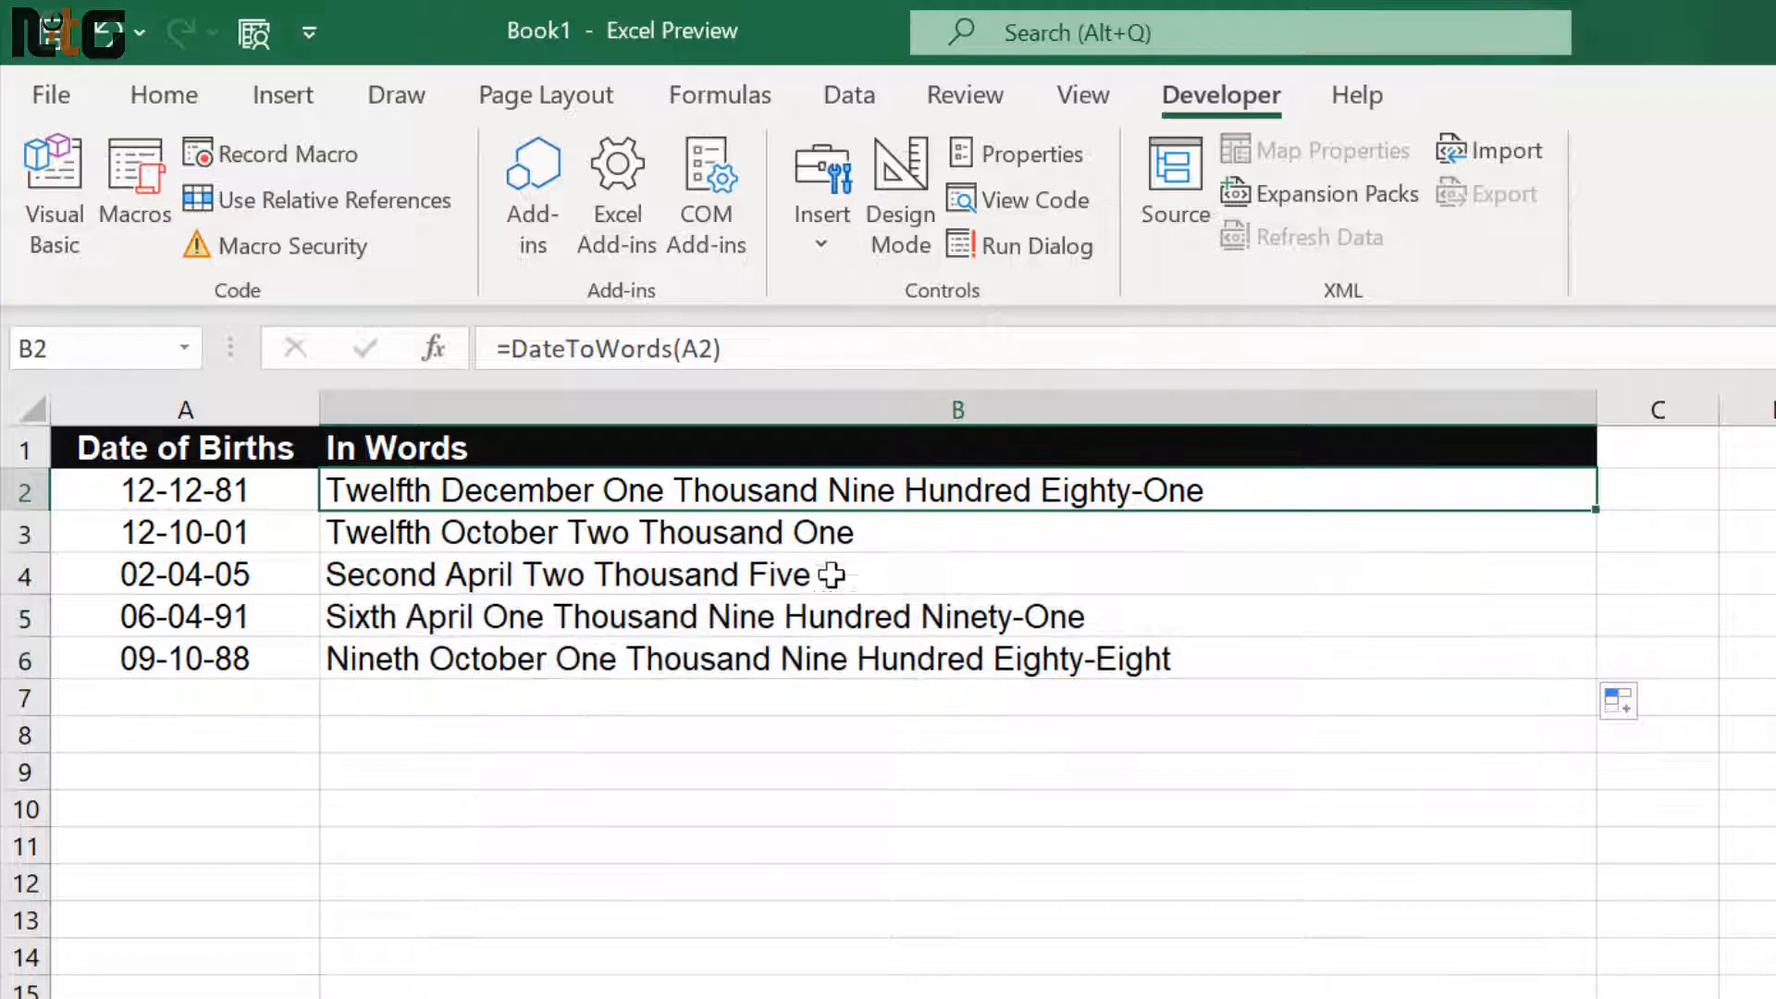
left_click(1020, 692)
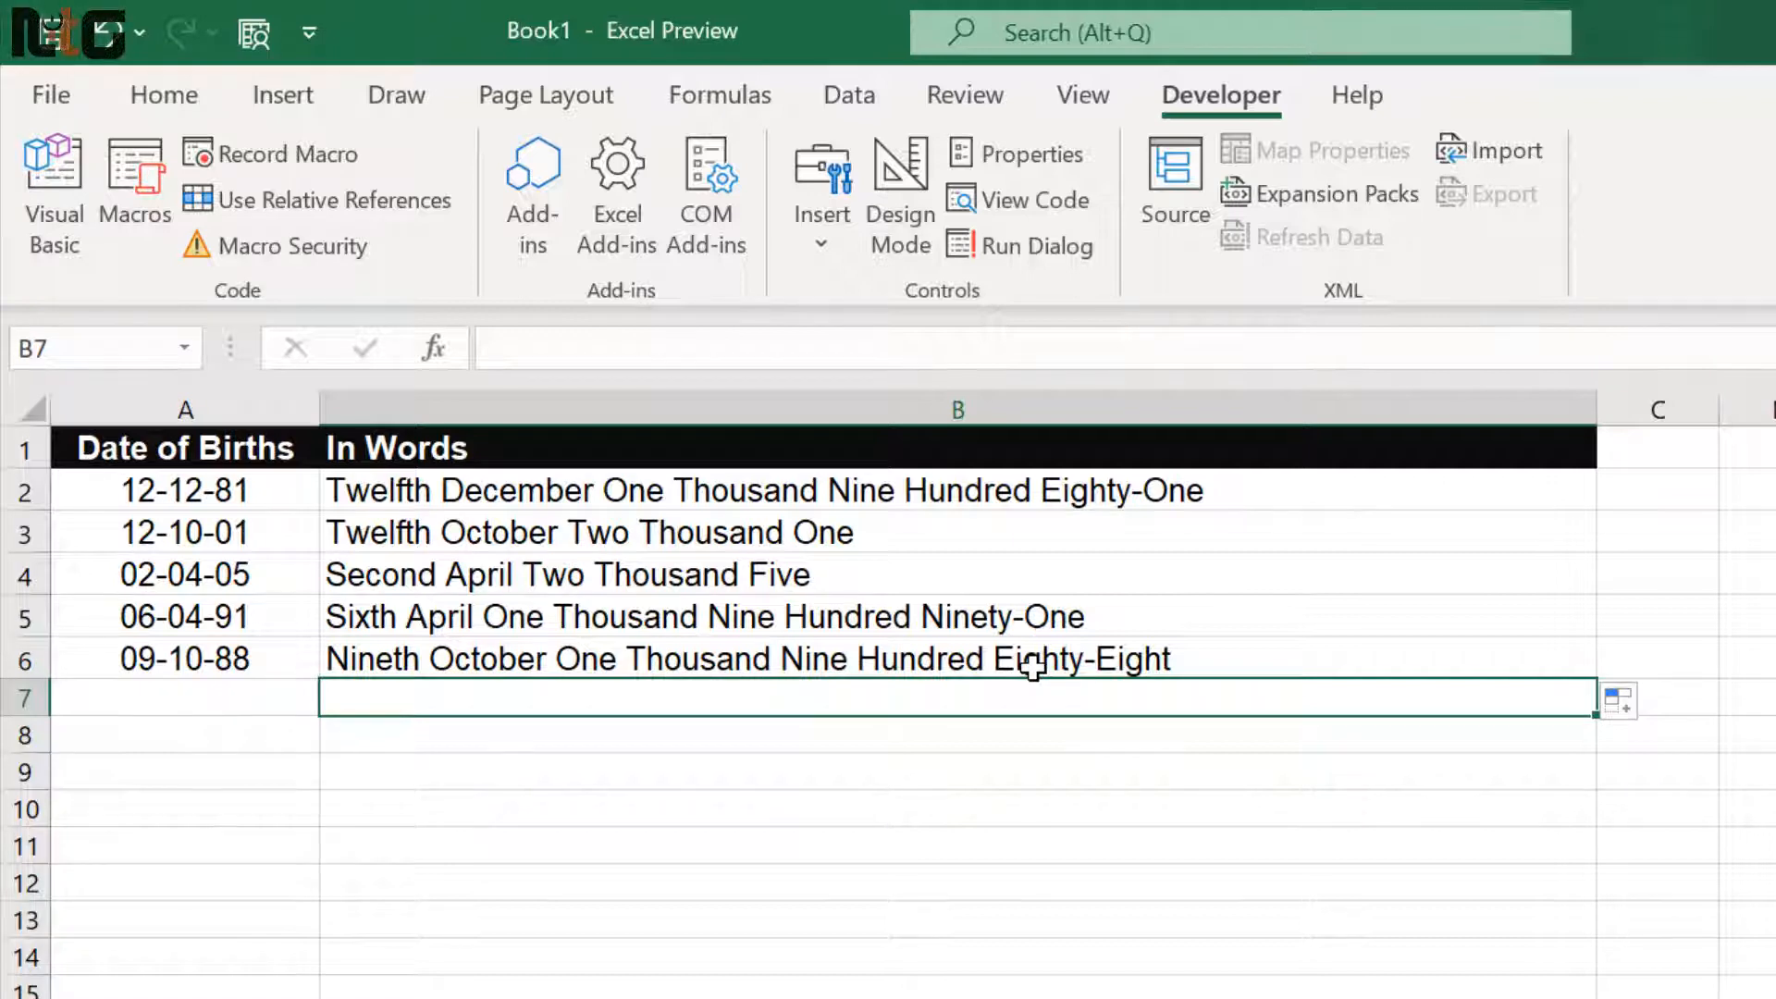
- Clear the DateToWords formulas from cells B2 to B6
left_click_drag(1033, 666, 985, 493)
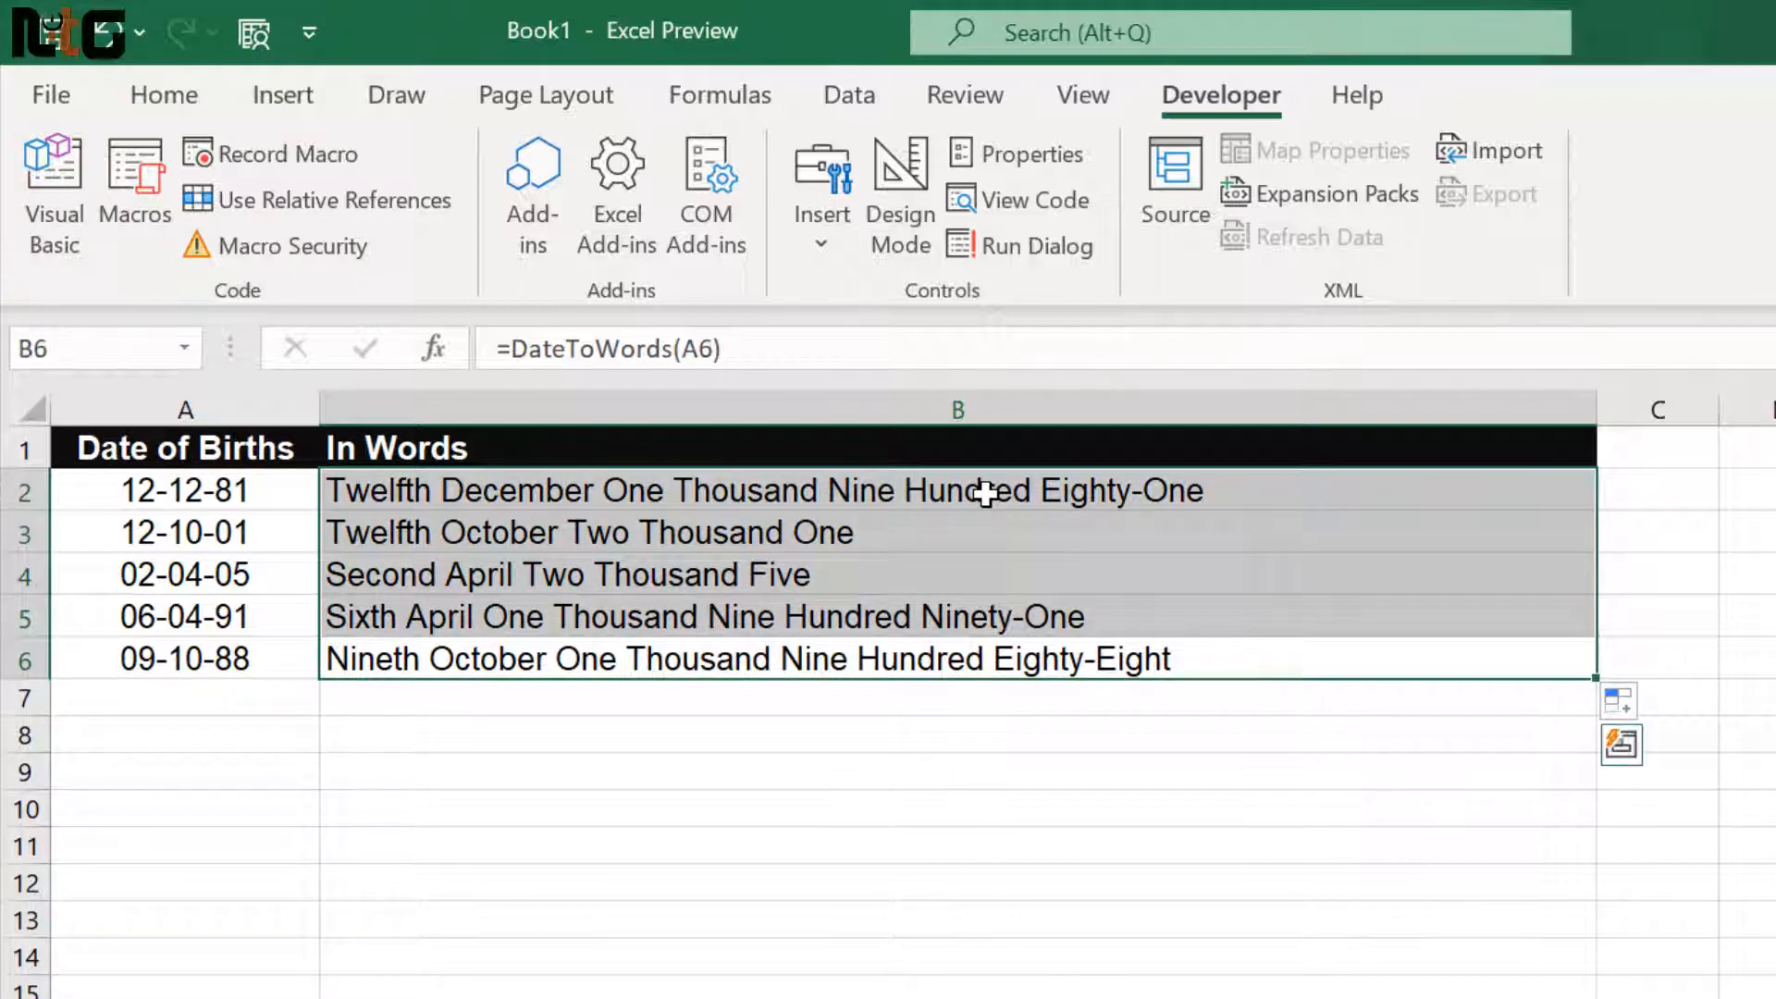
key("Delete")
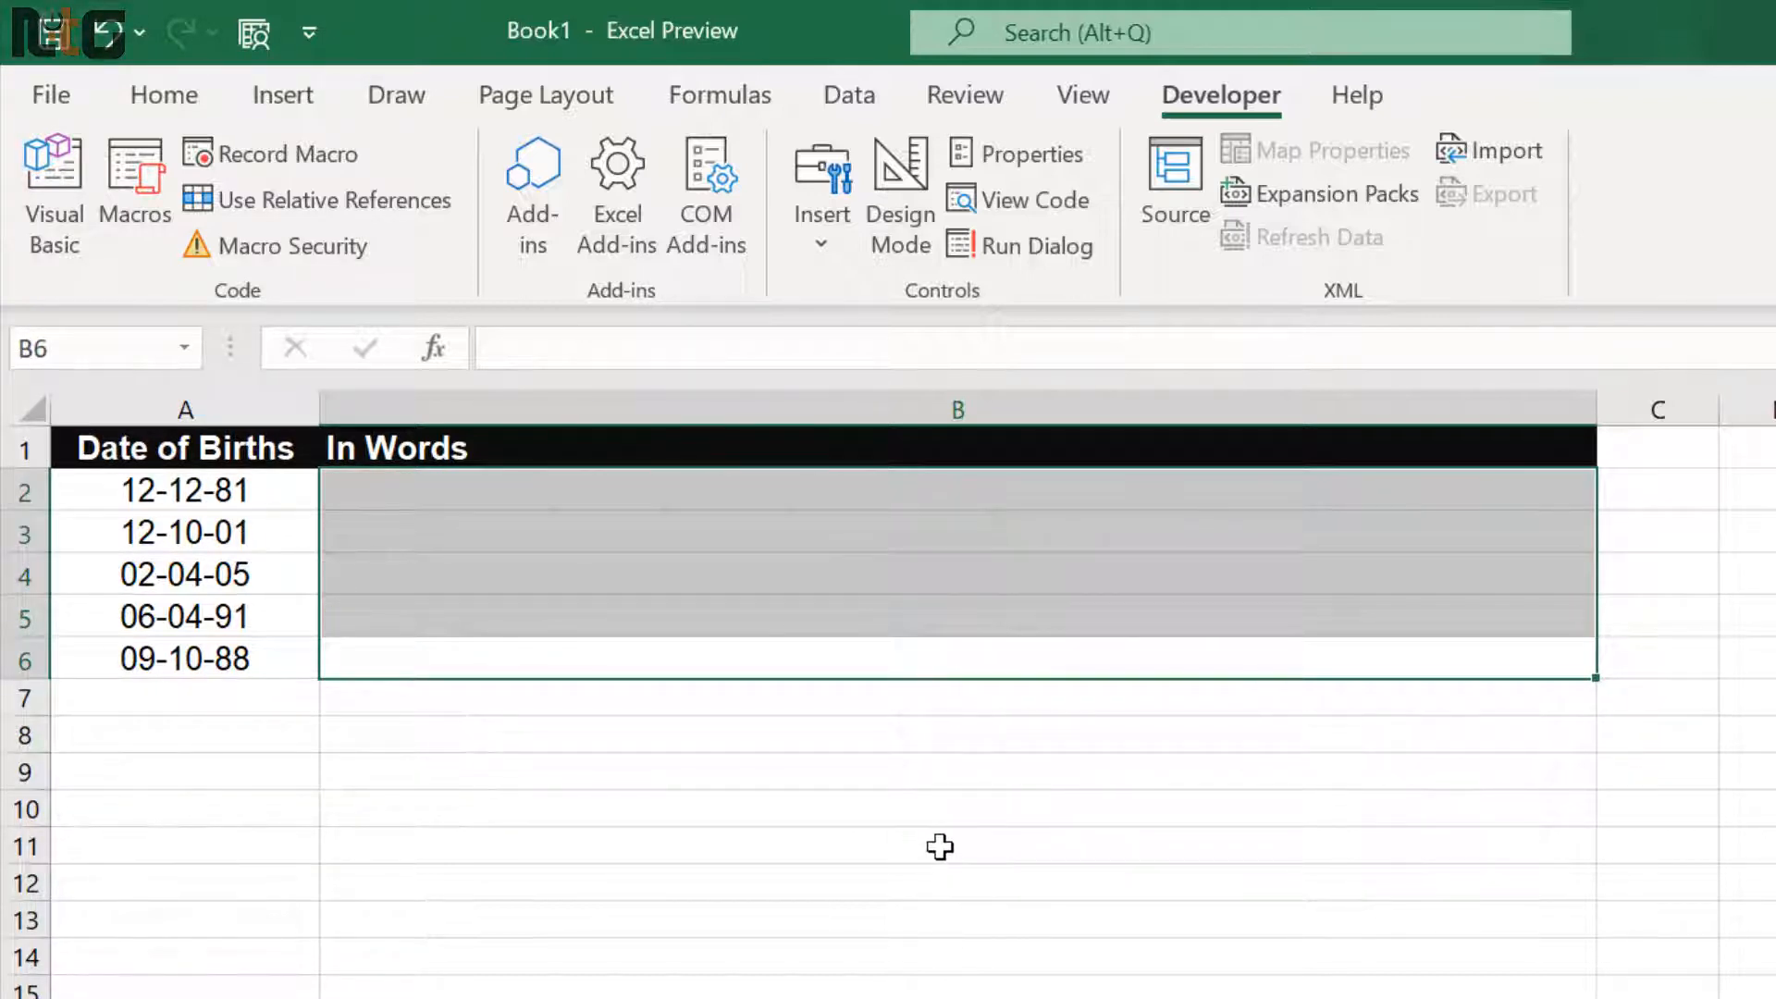
- Open the Visual Basic editor and remove Module1 from the Book1 project
left_click(56, 194)
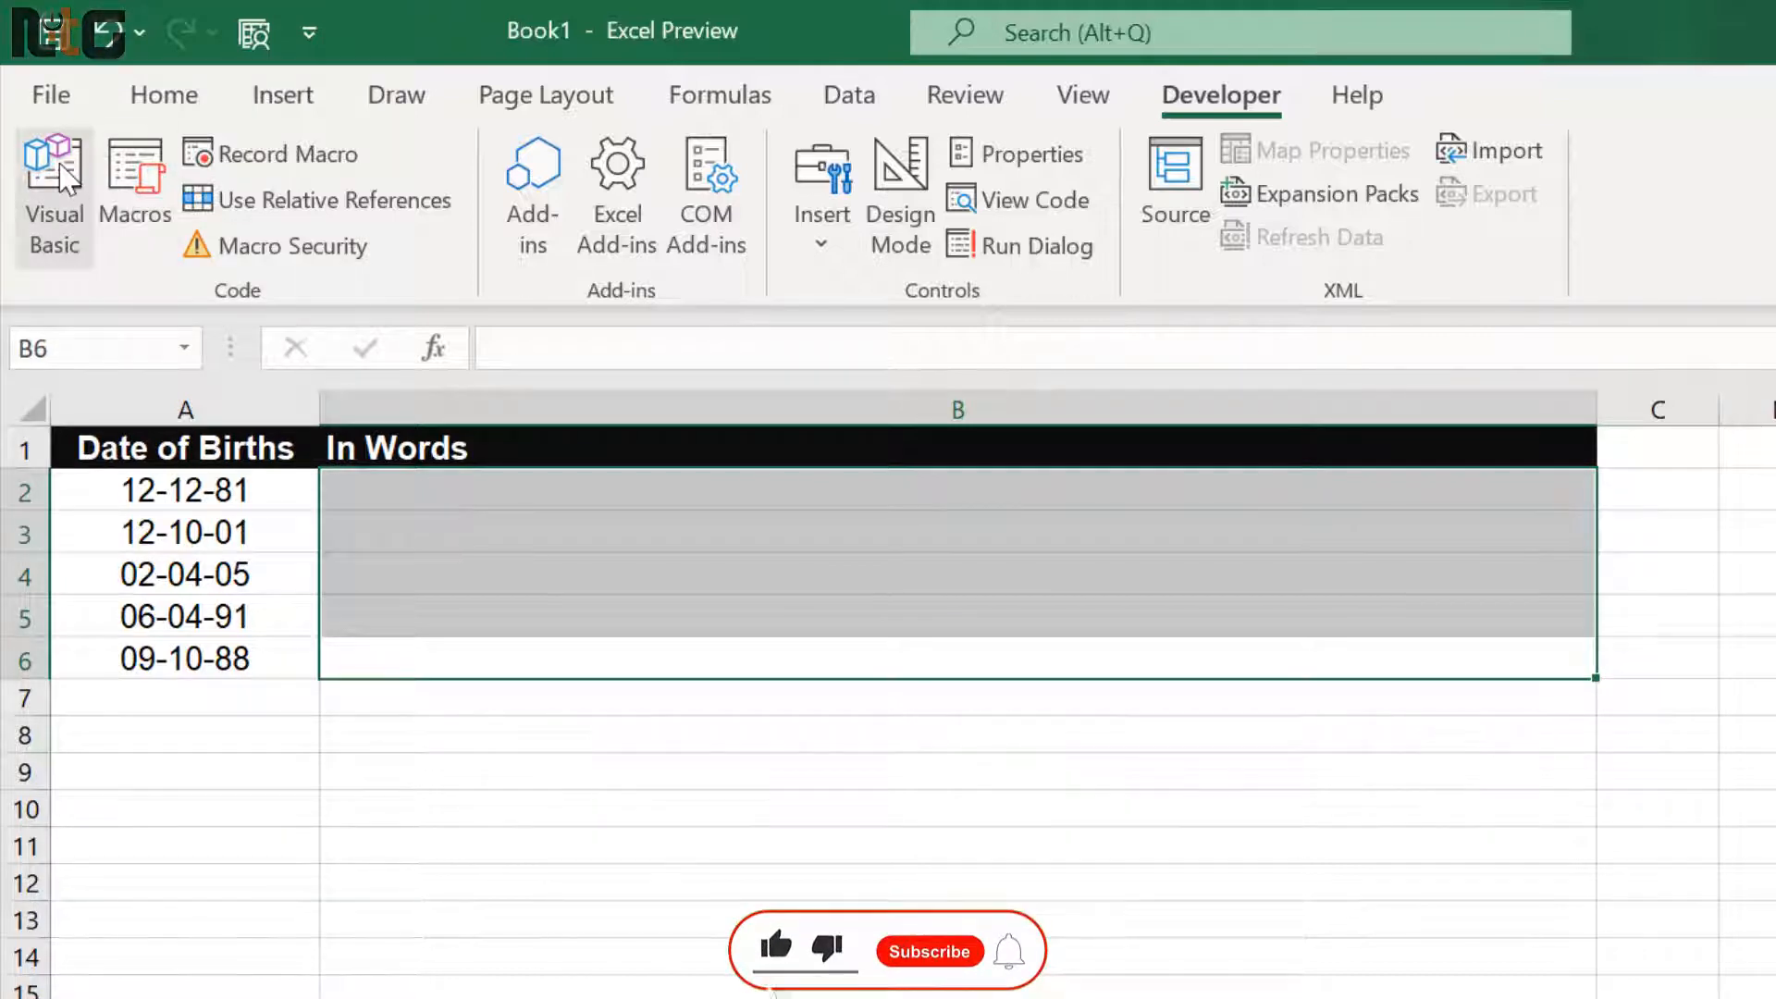
left_click(190, 405)
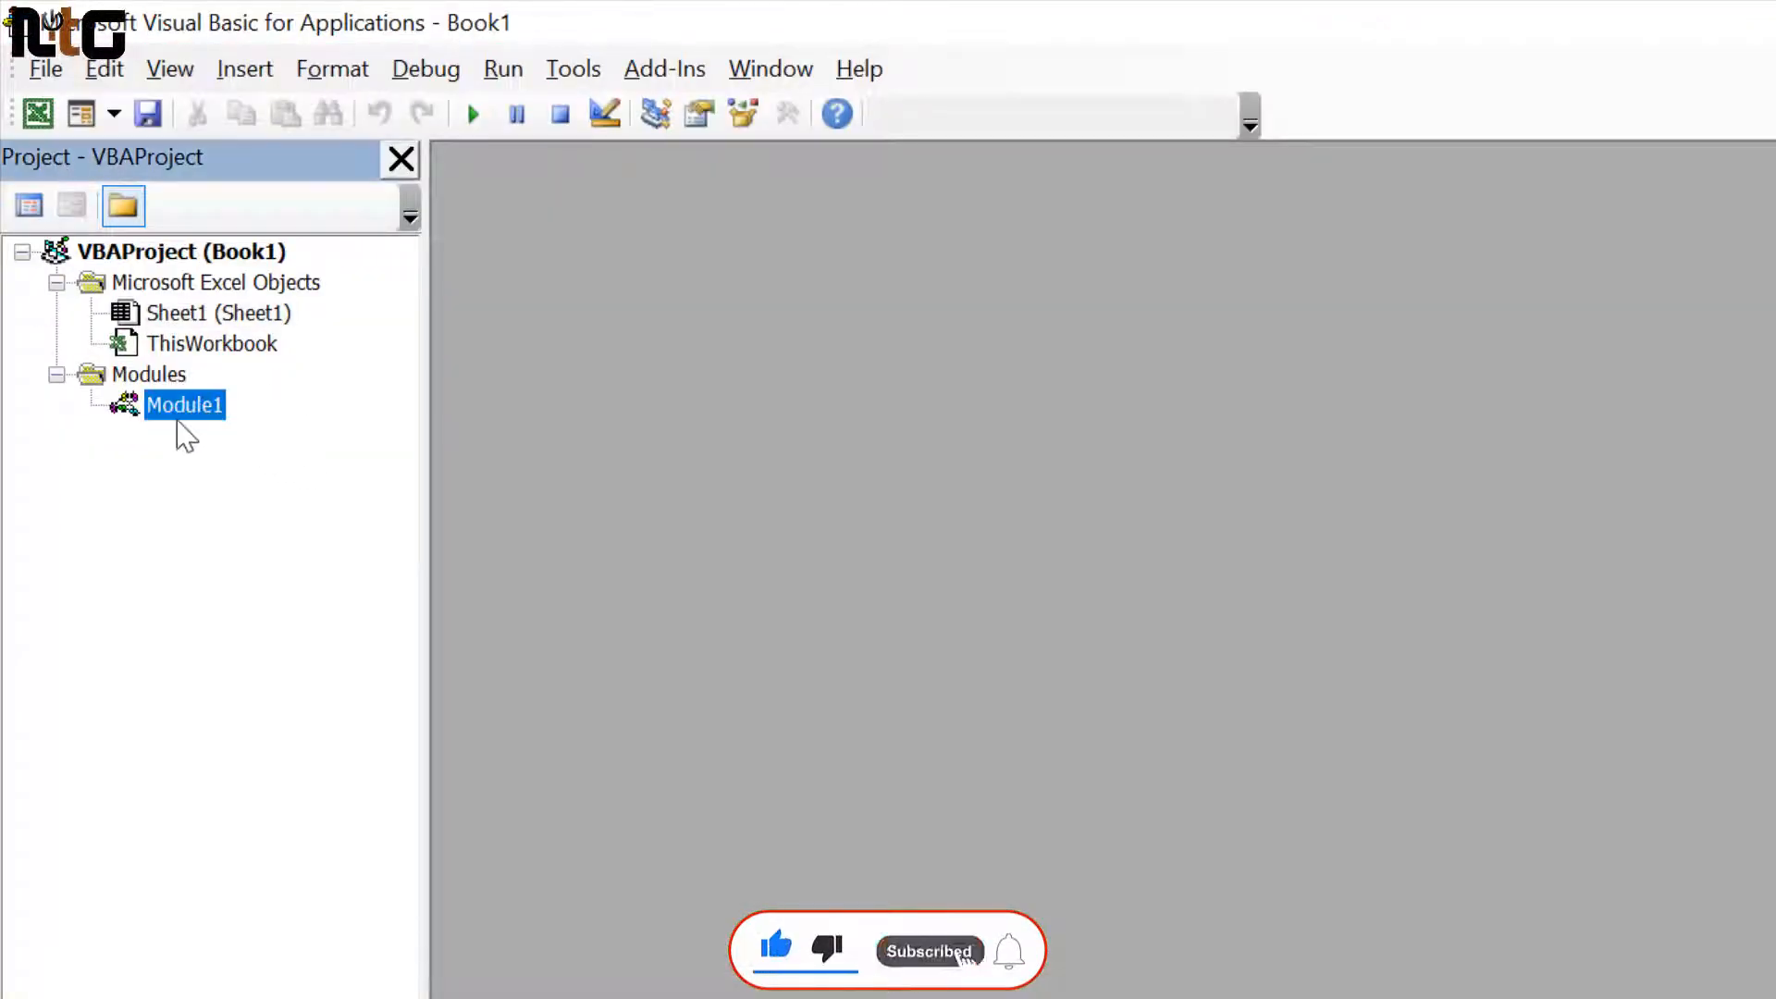
right_click(191, 411)
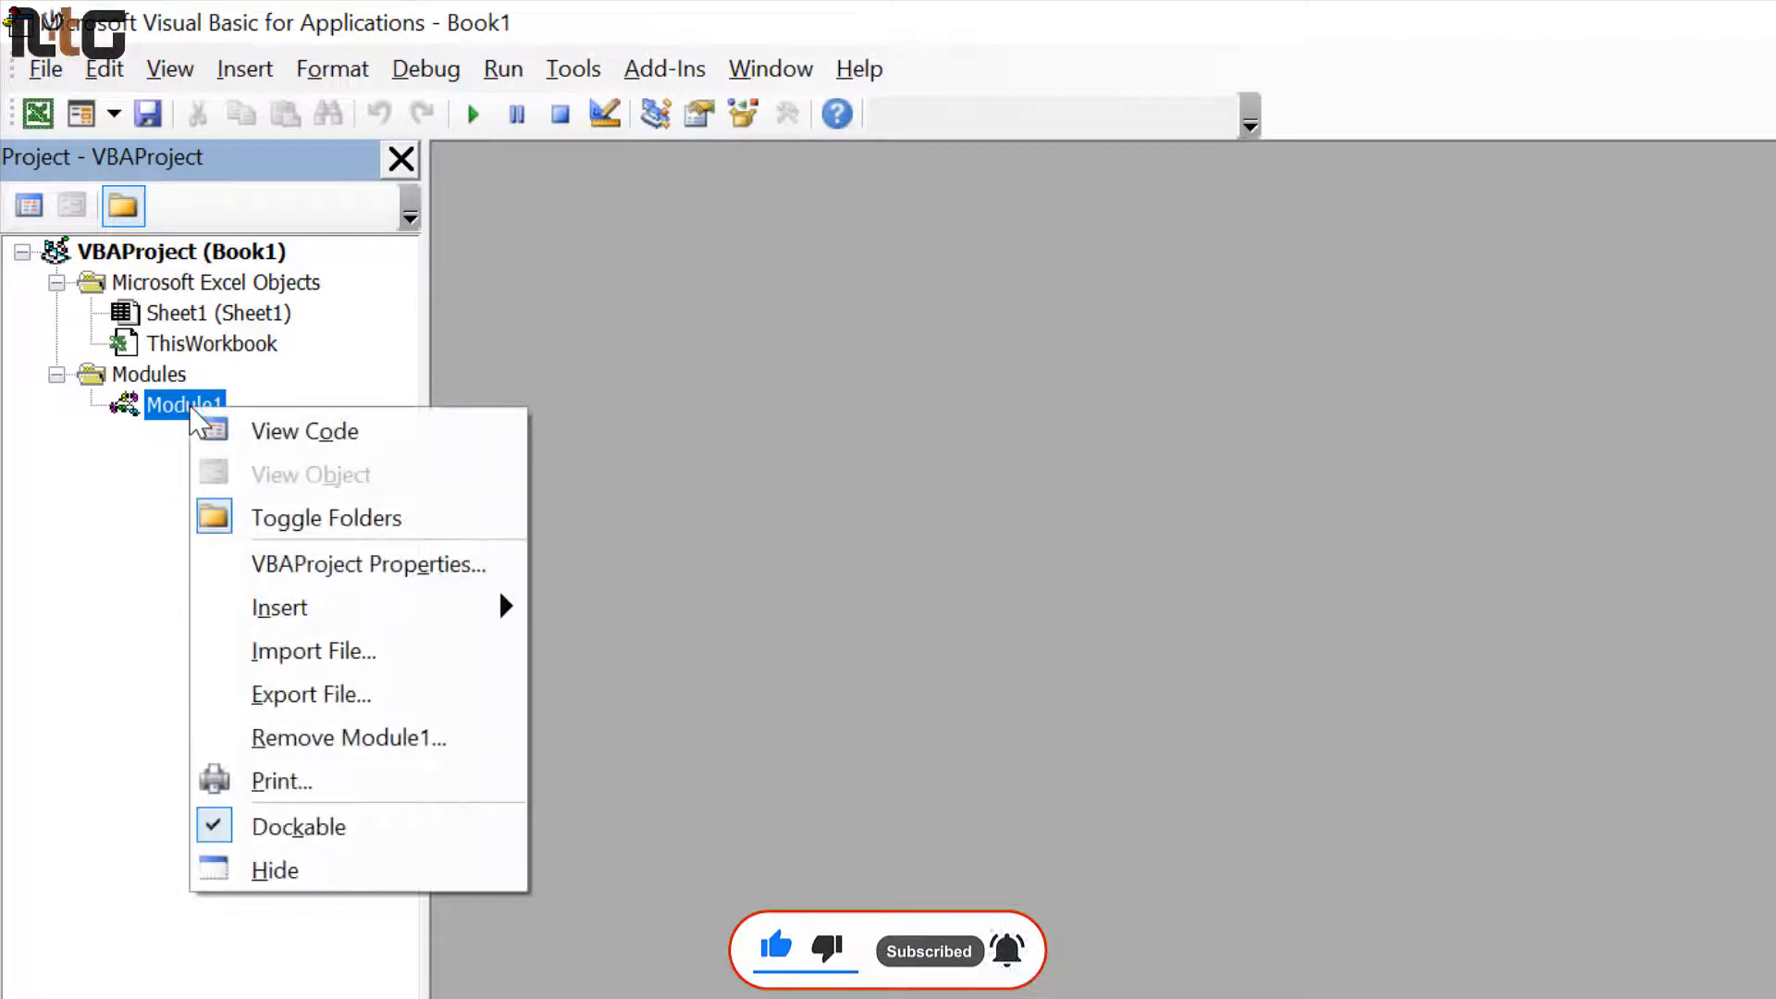
left_click(467, 740)
left_click(1124, 860)
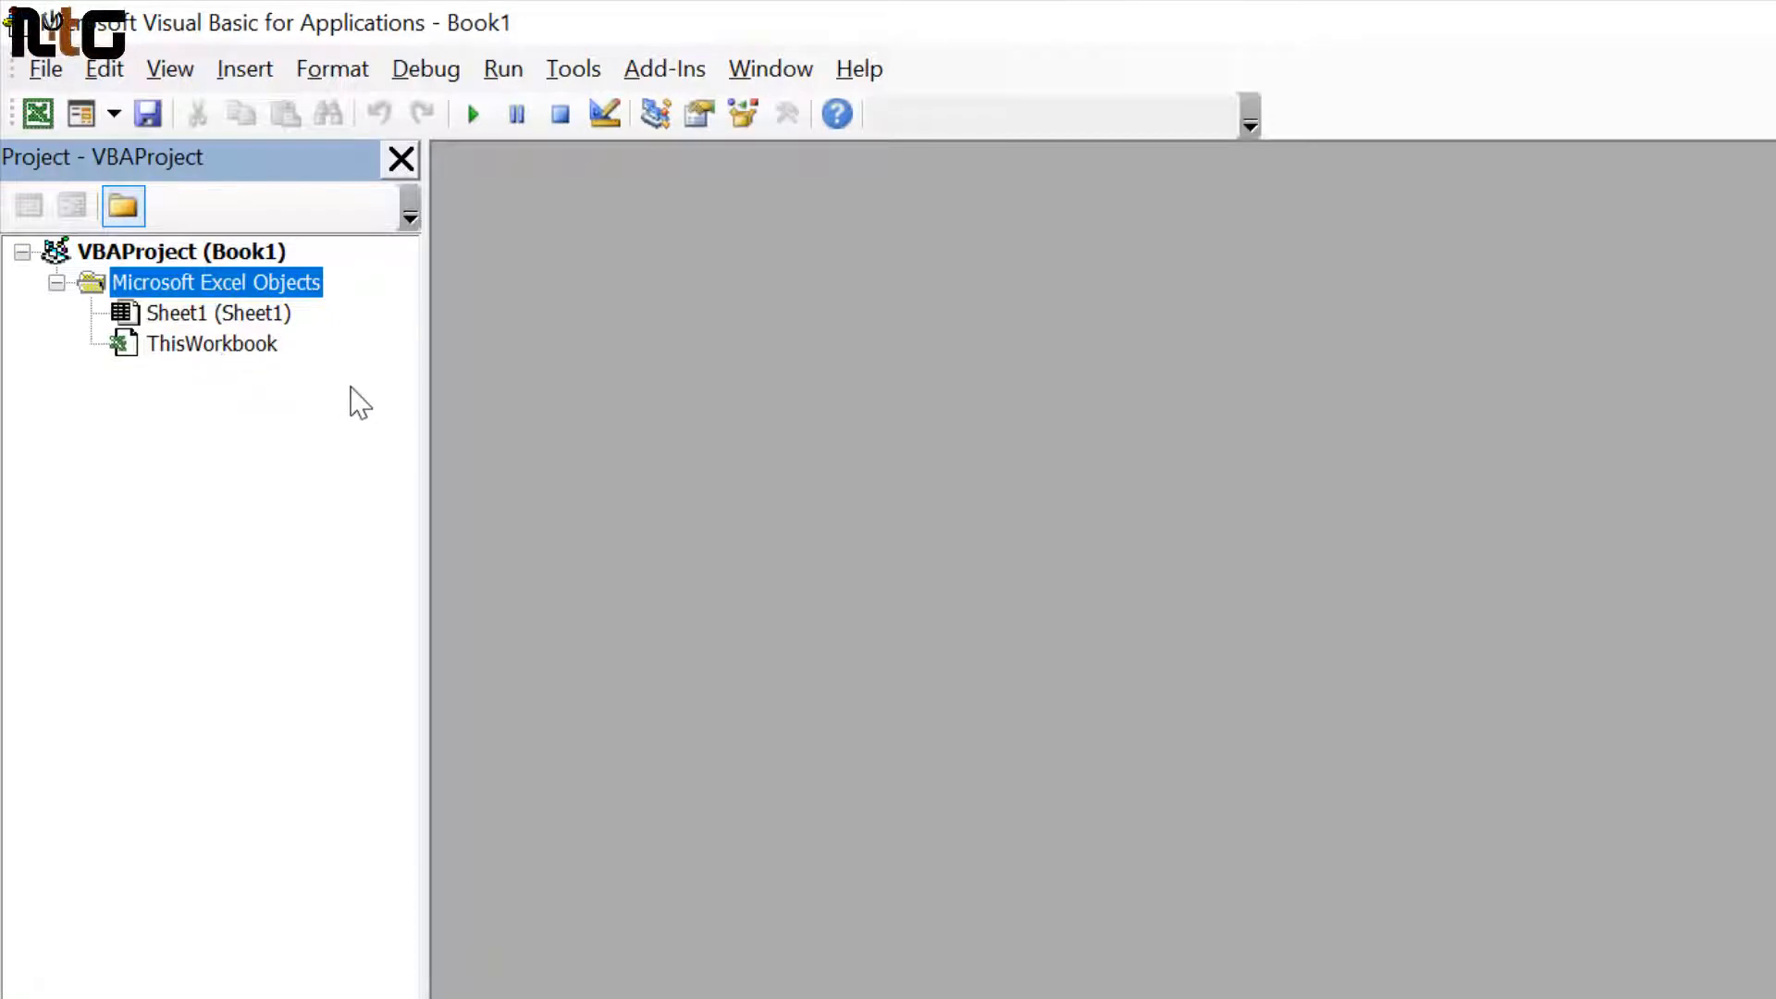
- Return to the worksheet, start a formula with =da in cell B2 to check for the DateToWords function, and clear the entry
left_click(37, 114)
left_click(595, 501)
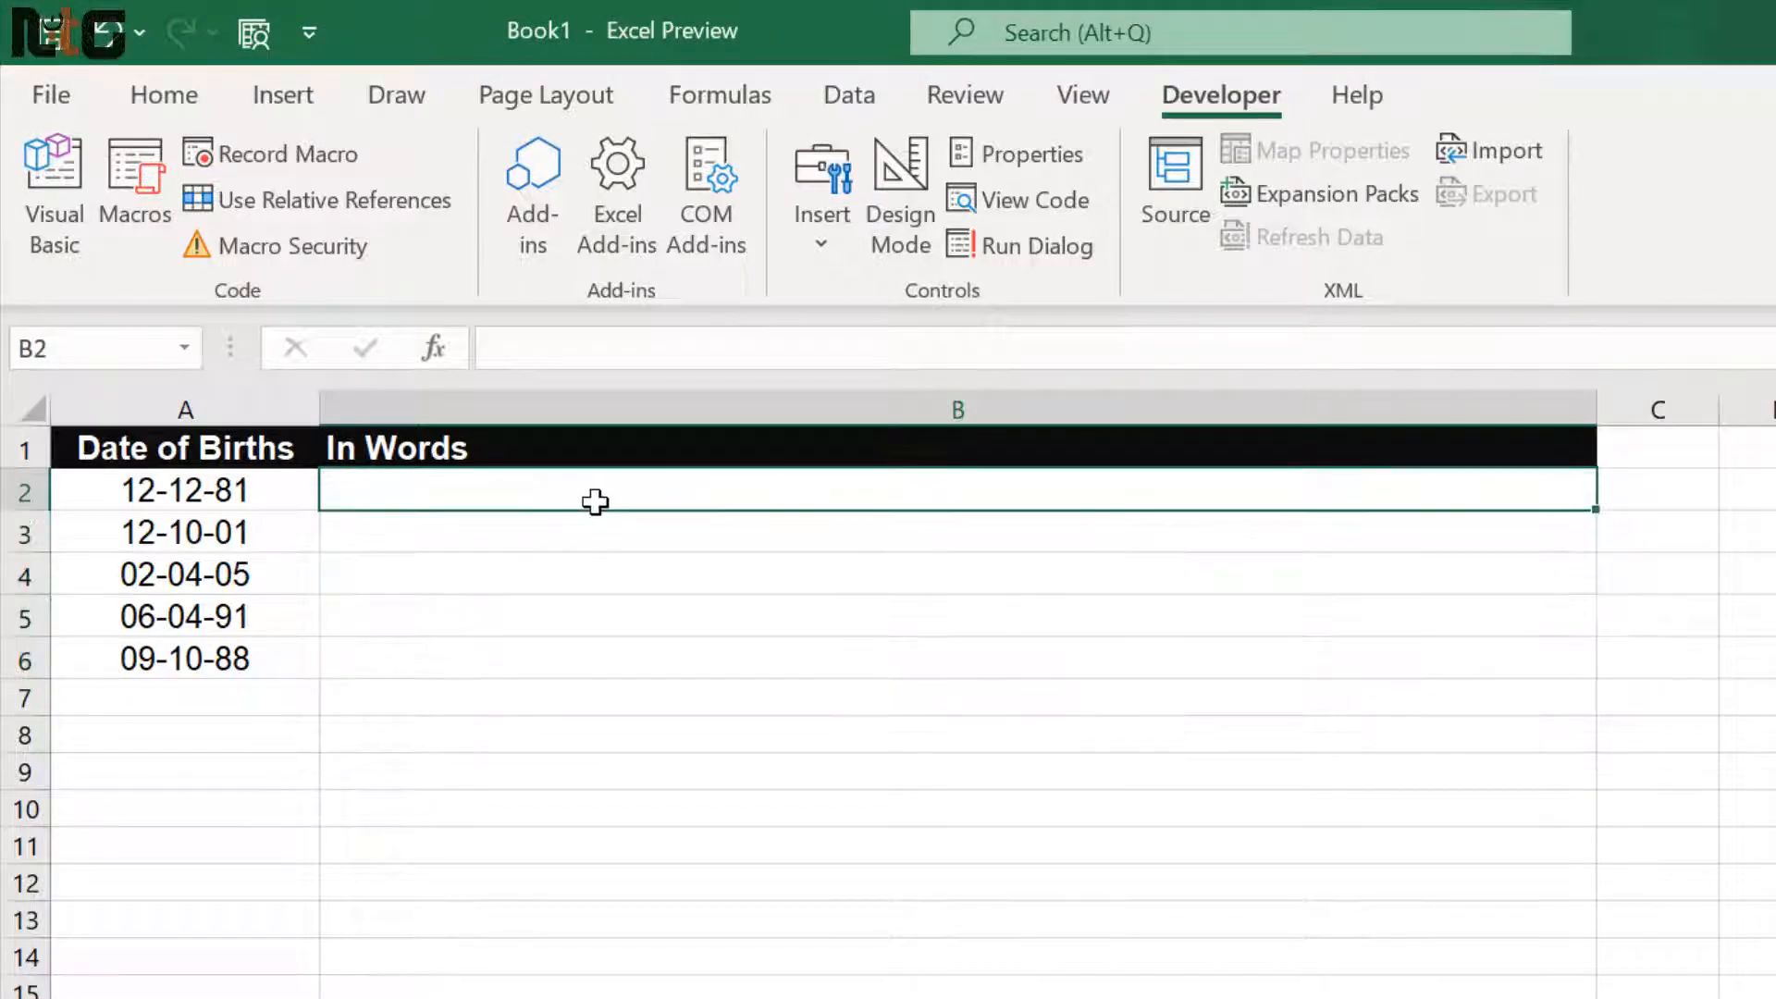
type("=da")
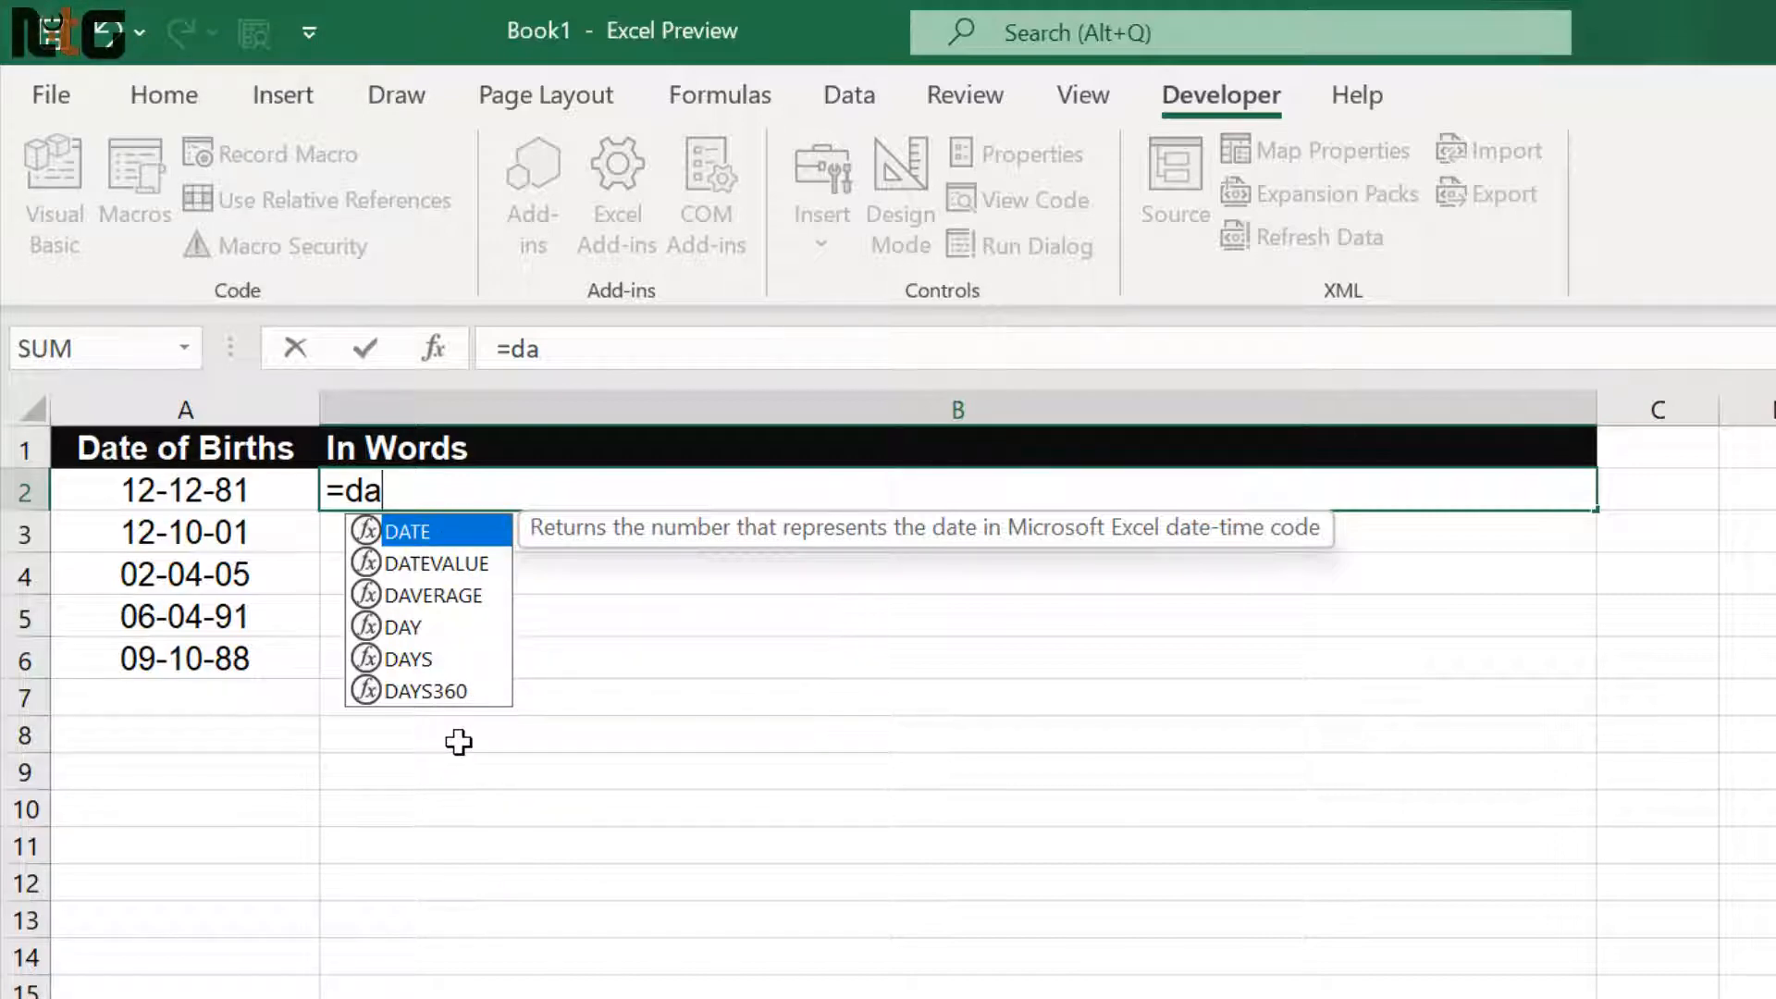
left_click(629, 584)
left_click(435, 495)
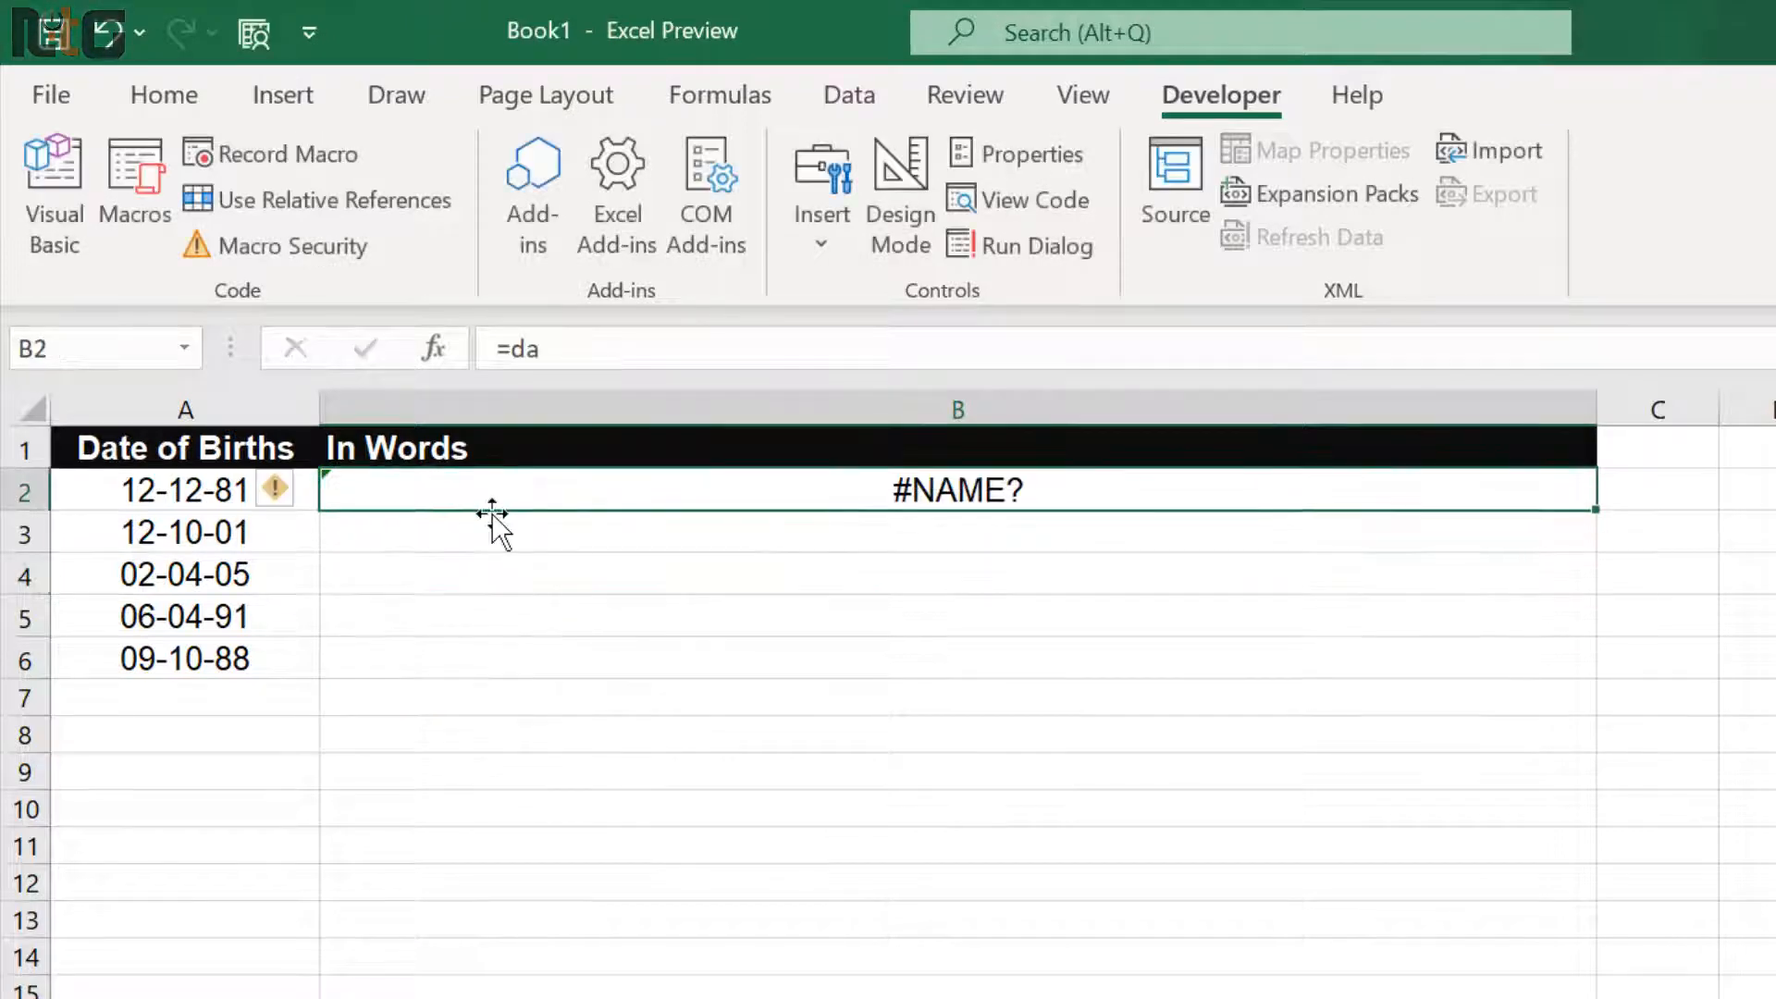
key("Delete")
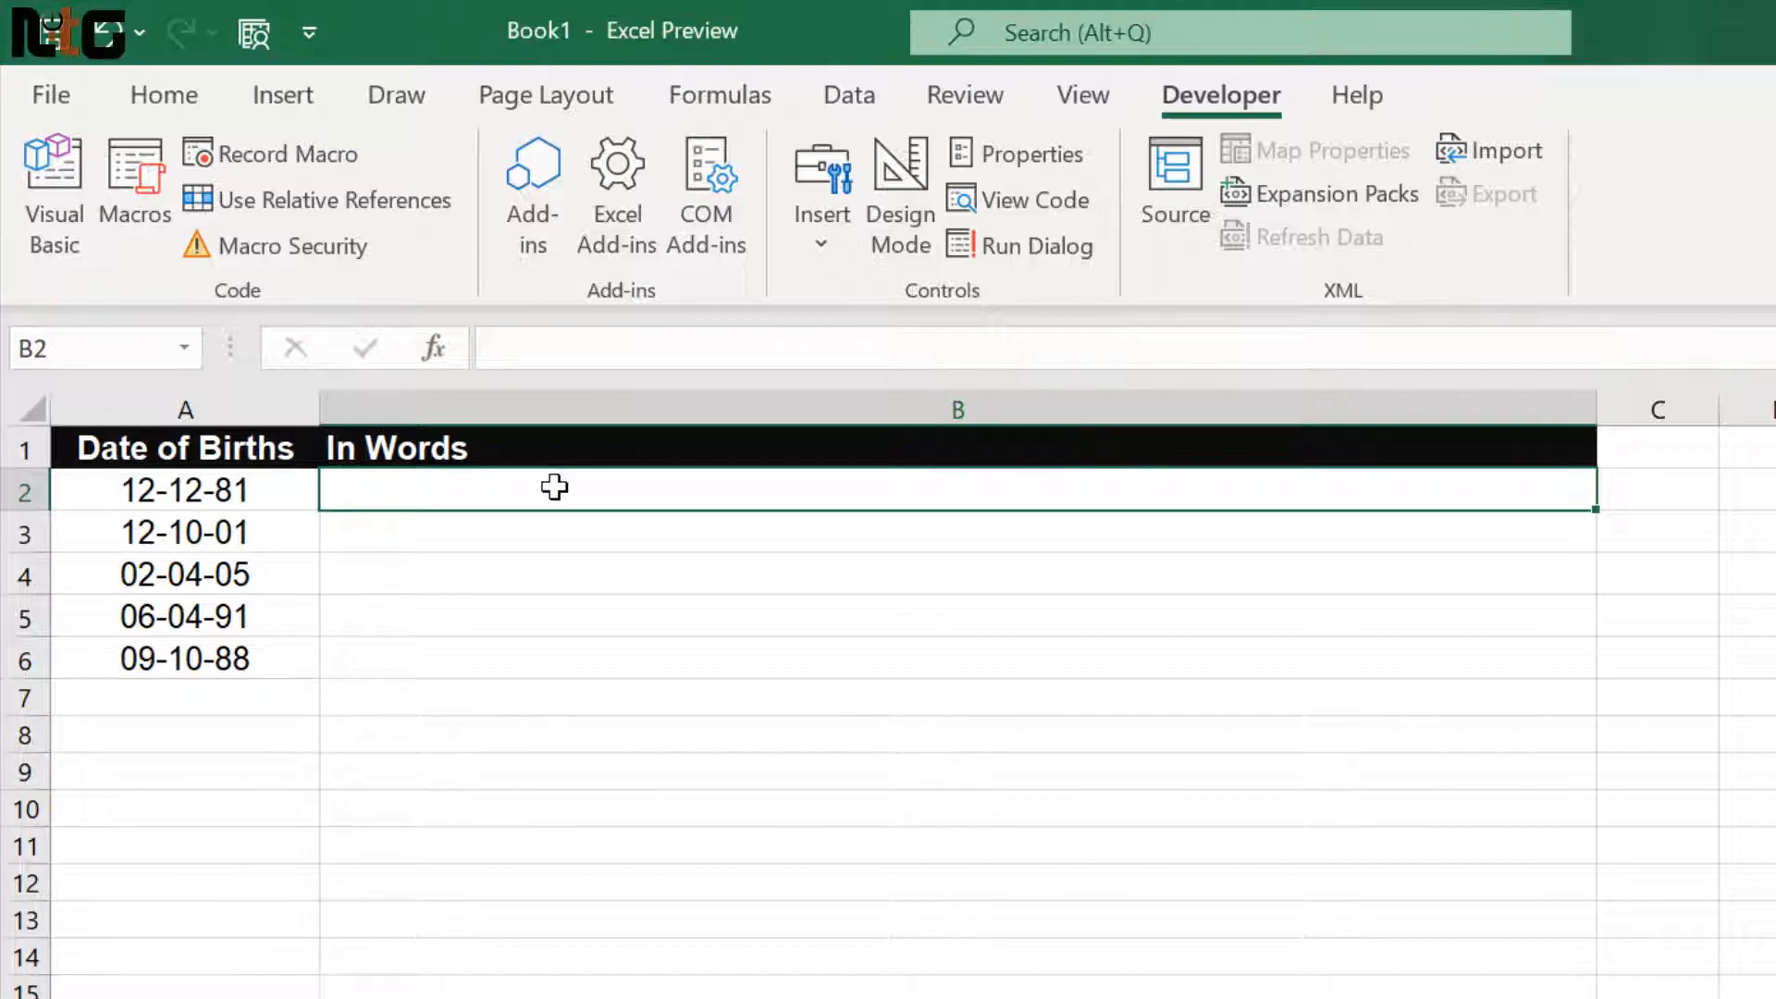
- Insert a new module in the Book1 VBA project, paste the DateToWords function code into it, and close the Visual Basic editor
left_click(65, 222)
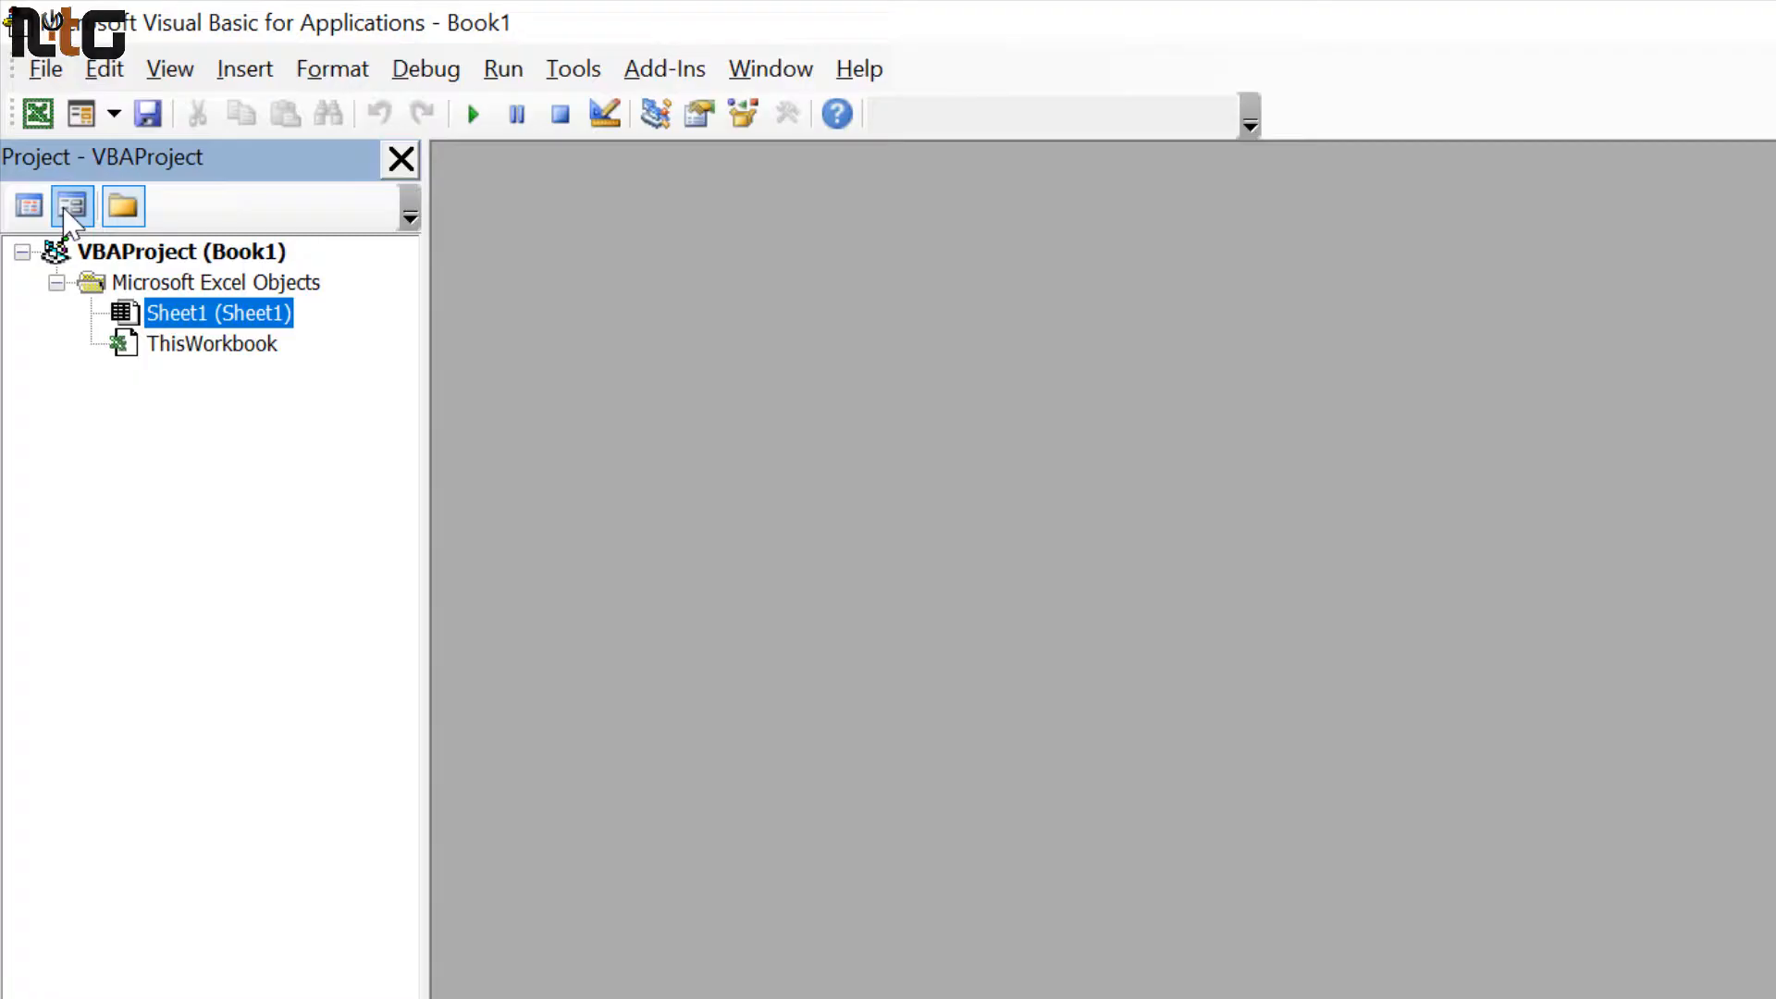
left_click(267, 74)
left_click(309, 199)
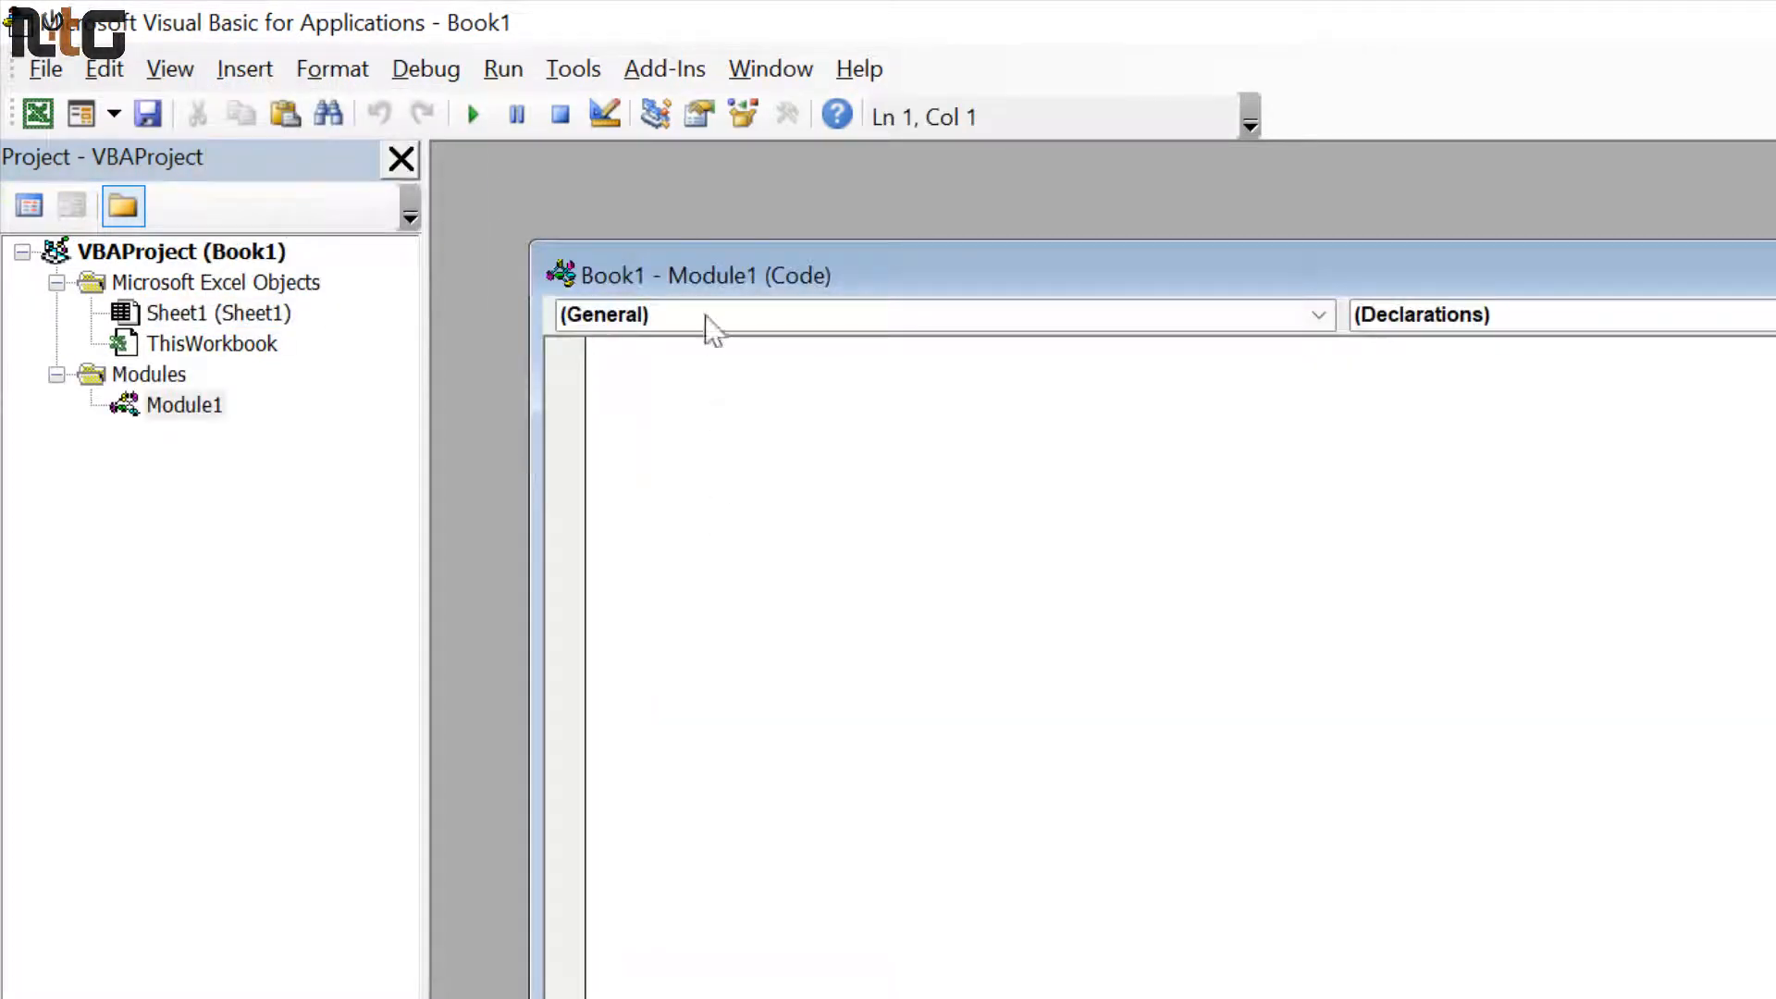
left_click_drag(782, 279, 701, 207)
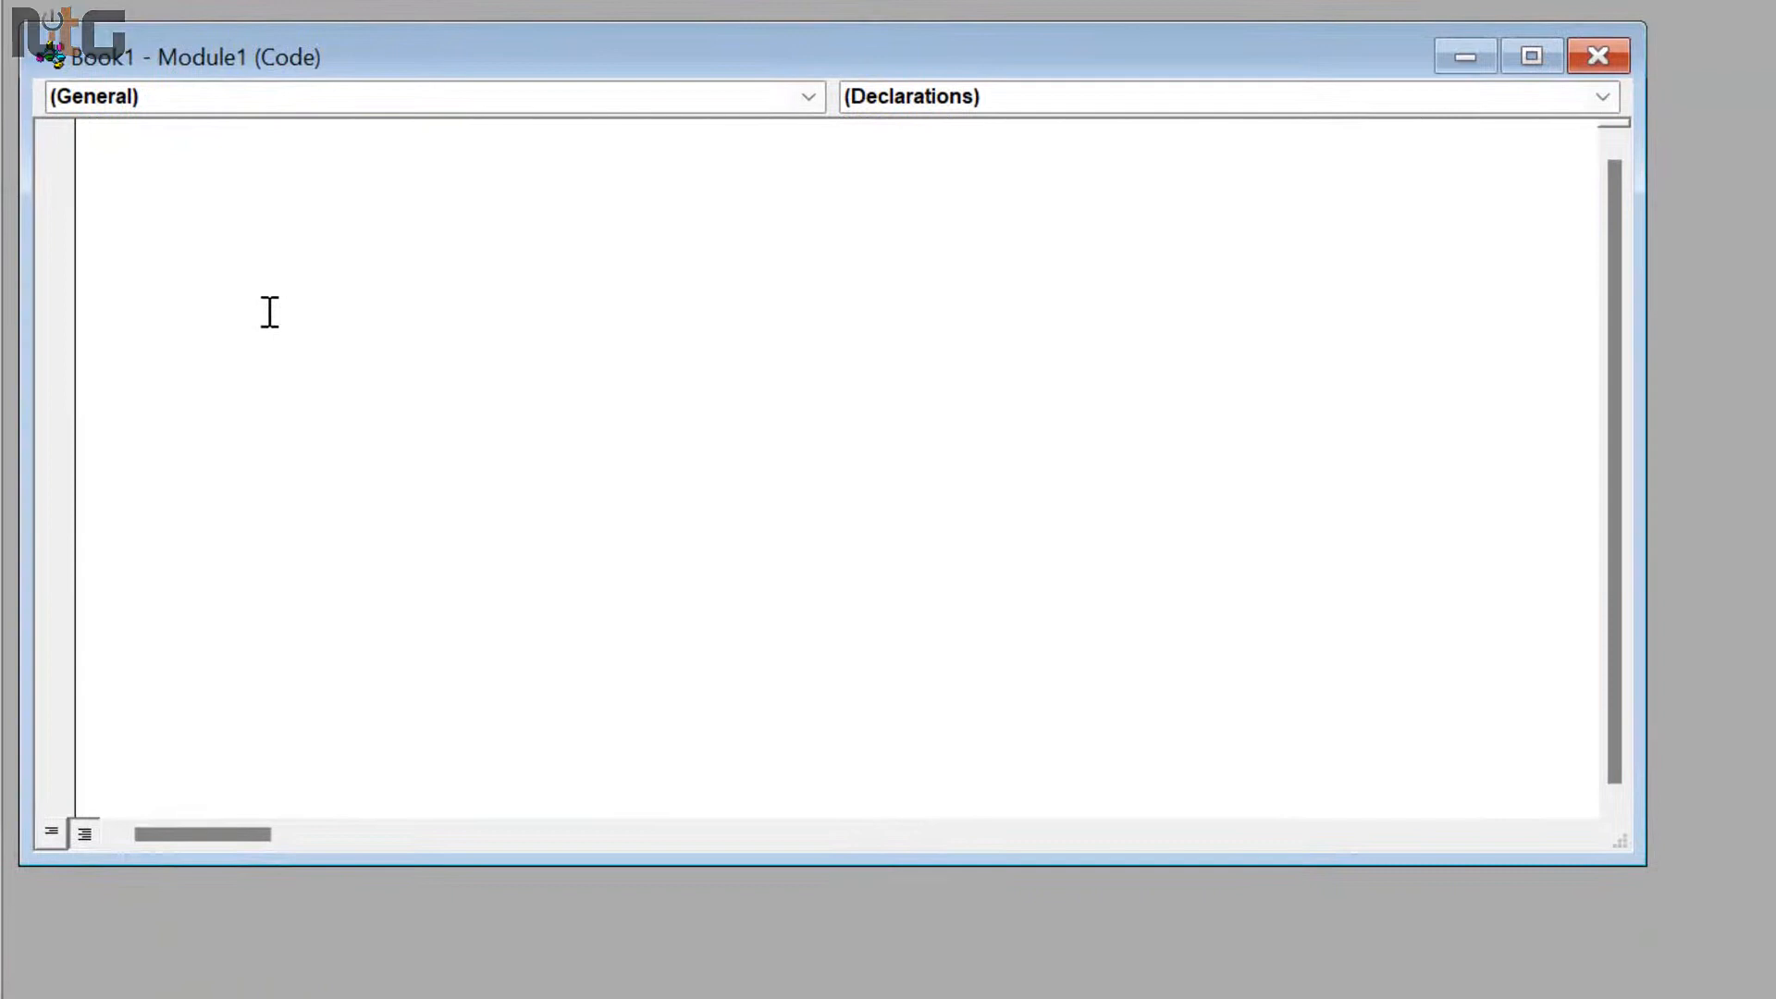
key("ctrl+v")
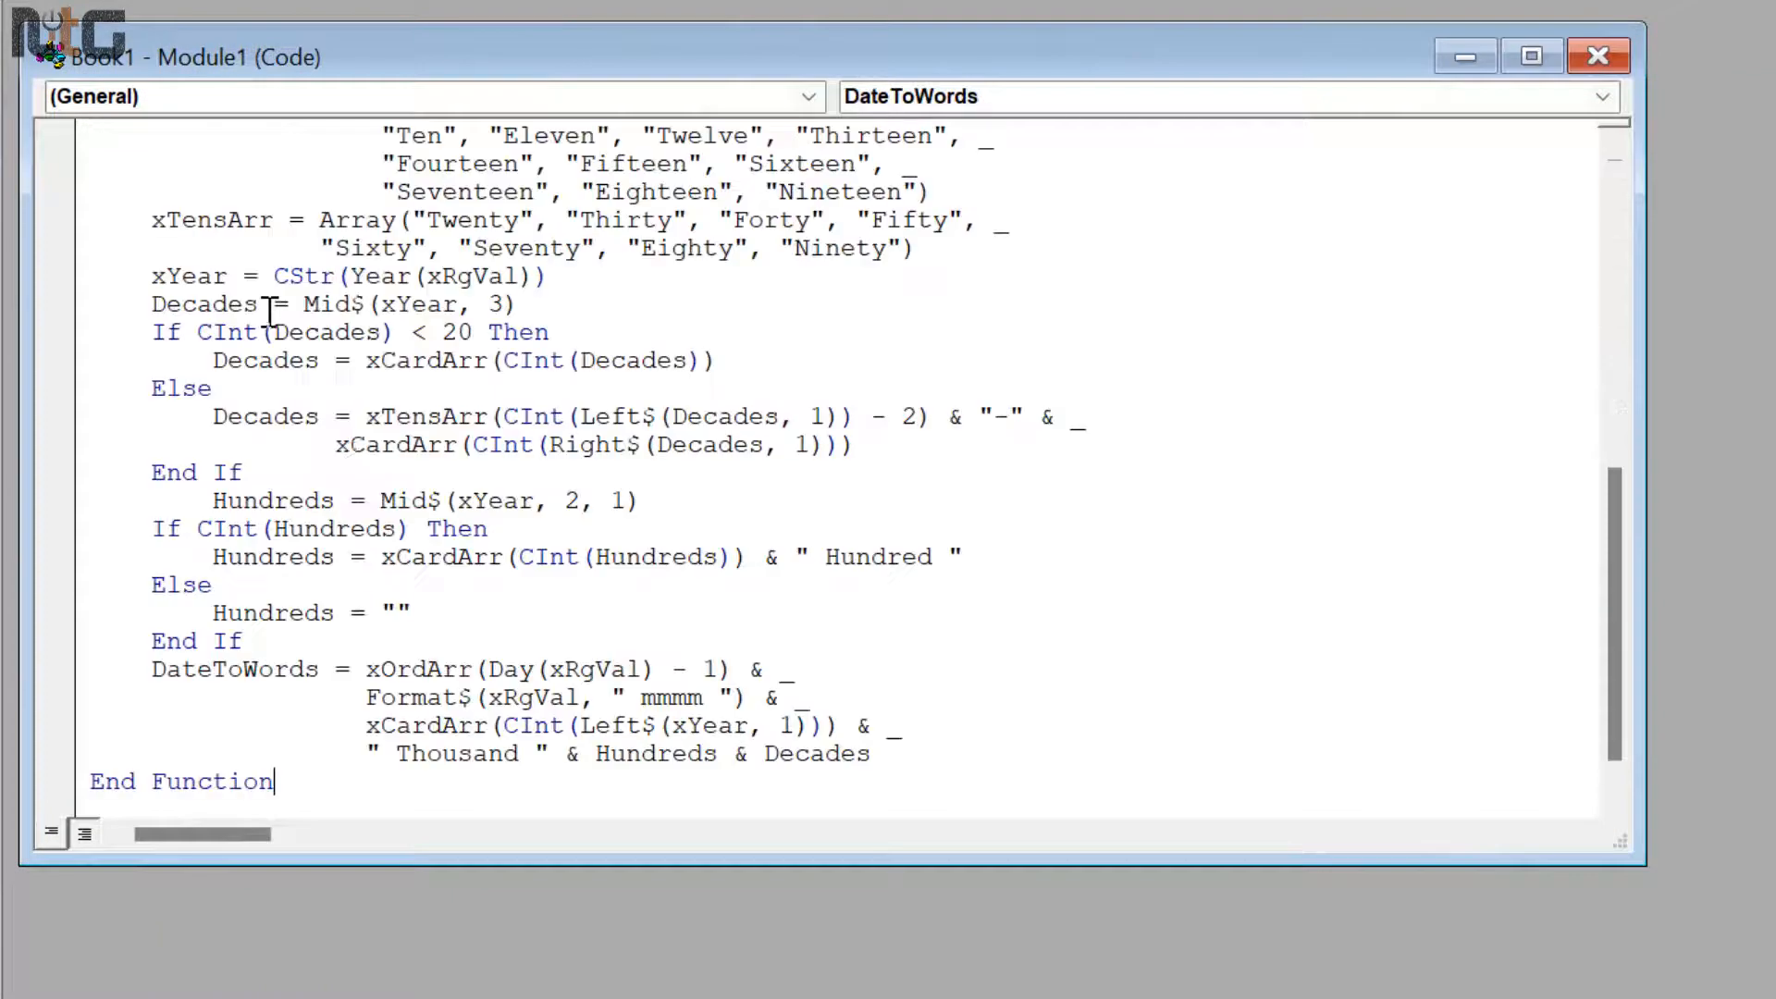
scroll(615, 418, "up", 10)
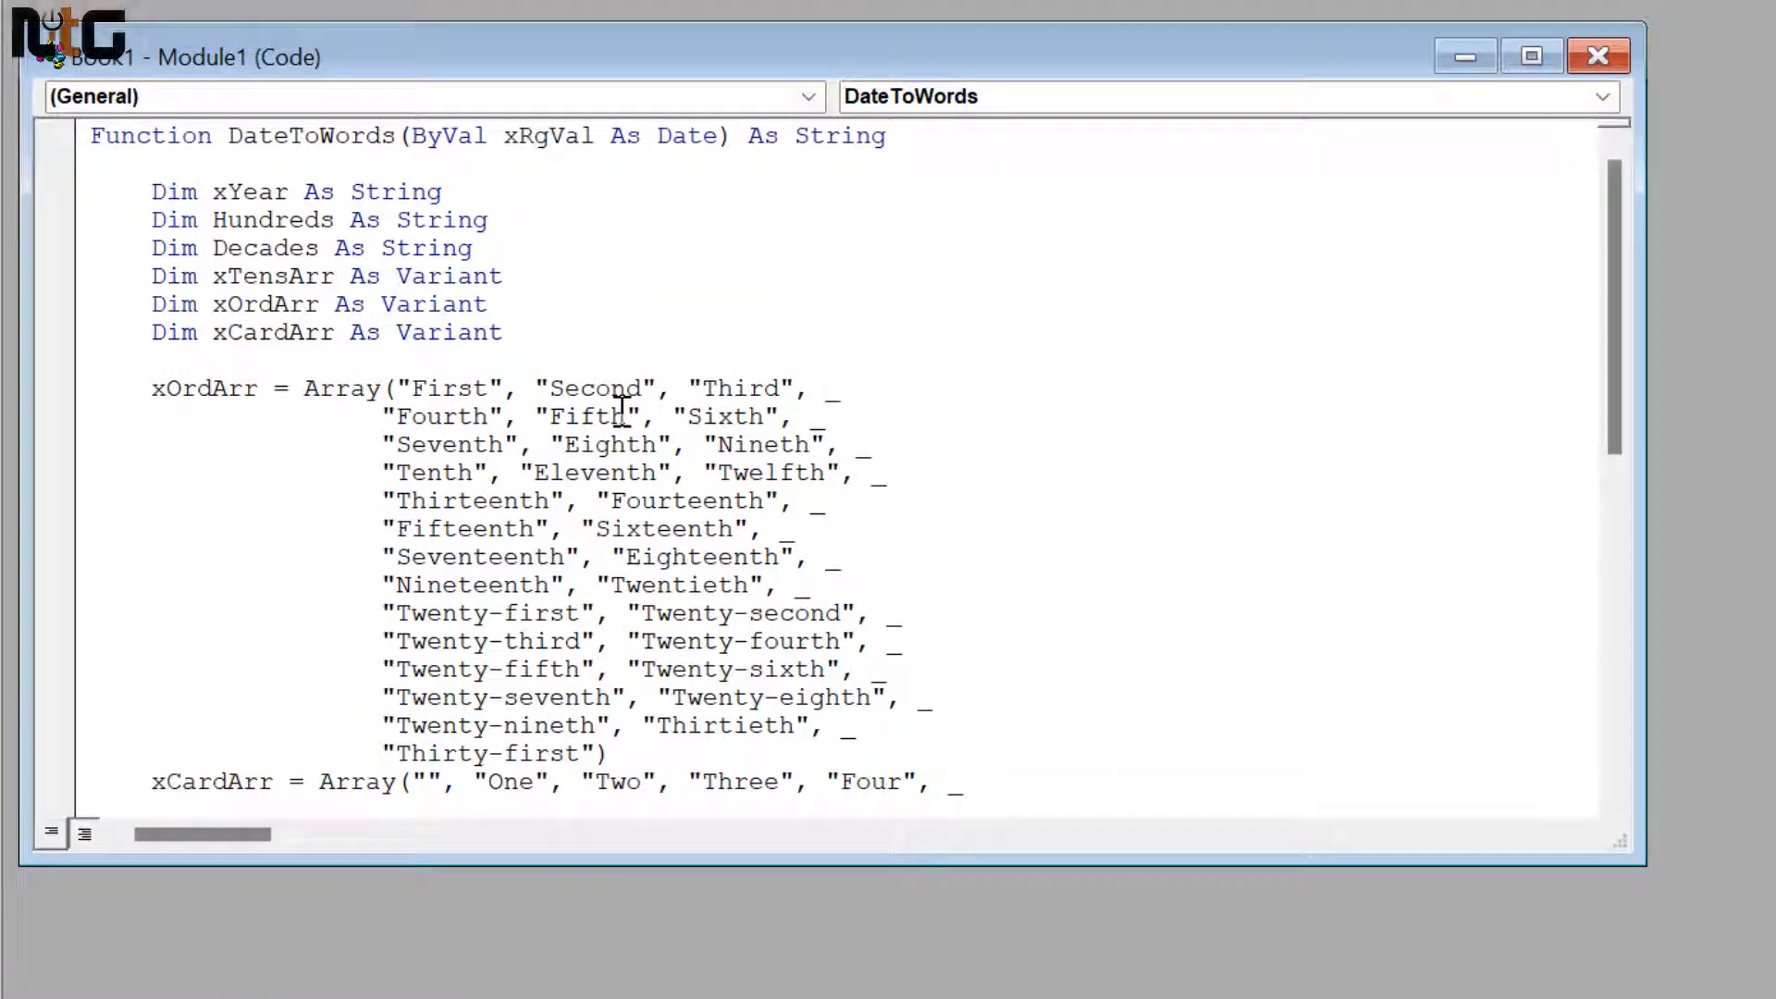
left_click(1599, 56)
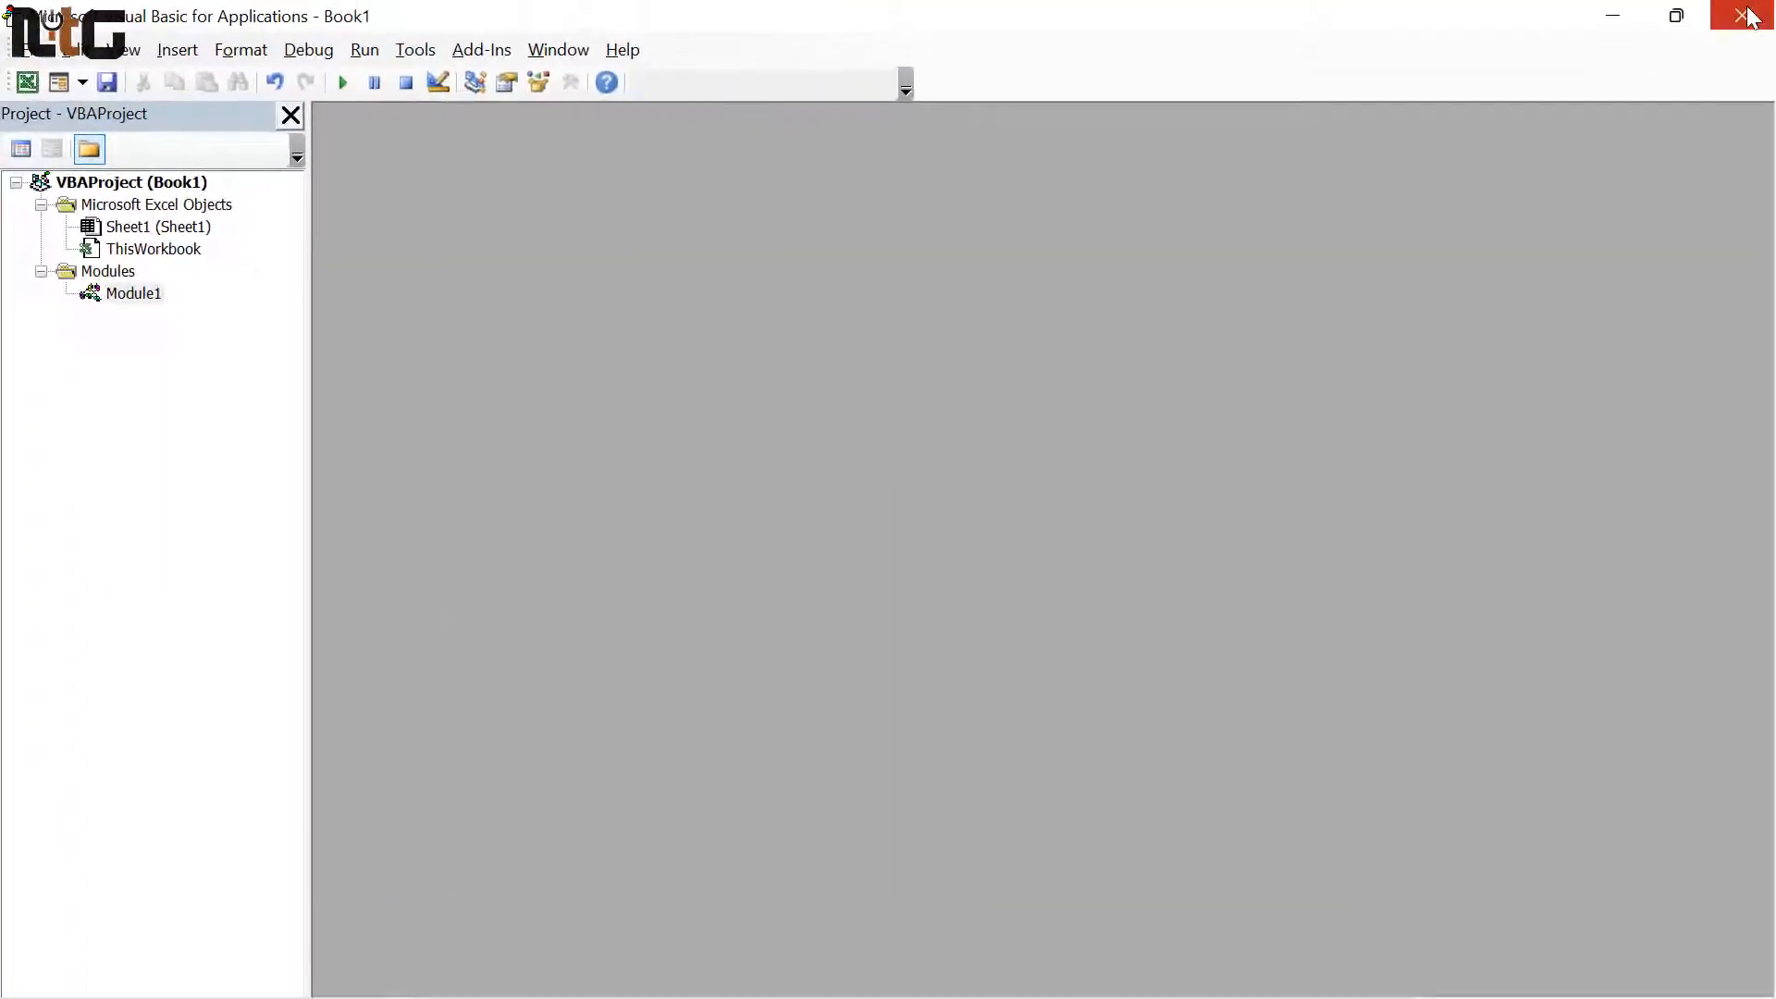
left_click(1744, 15)
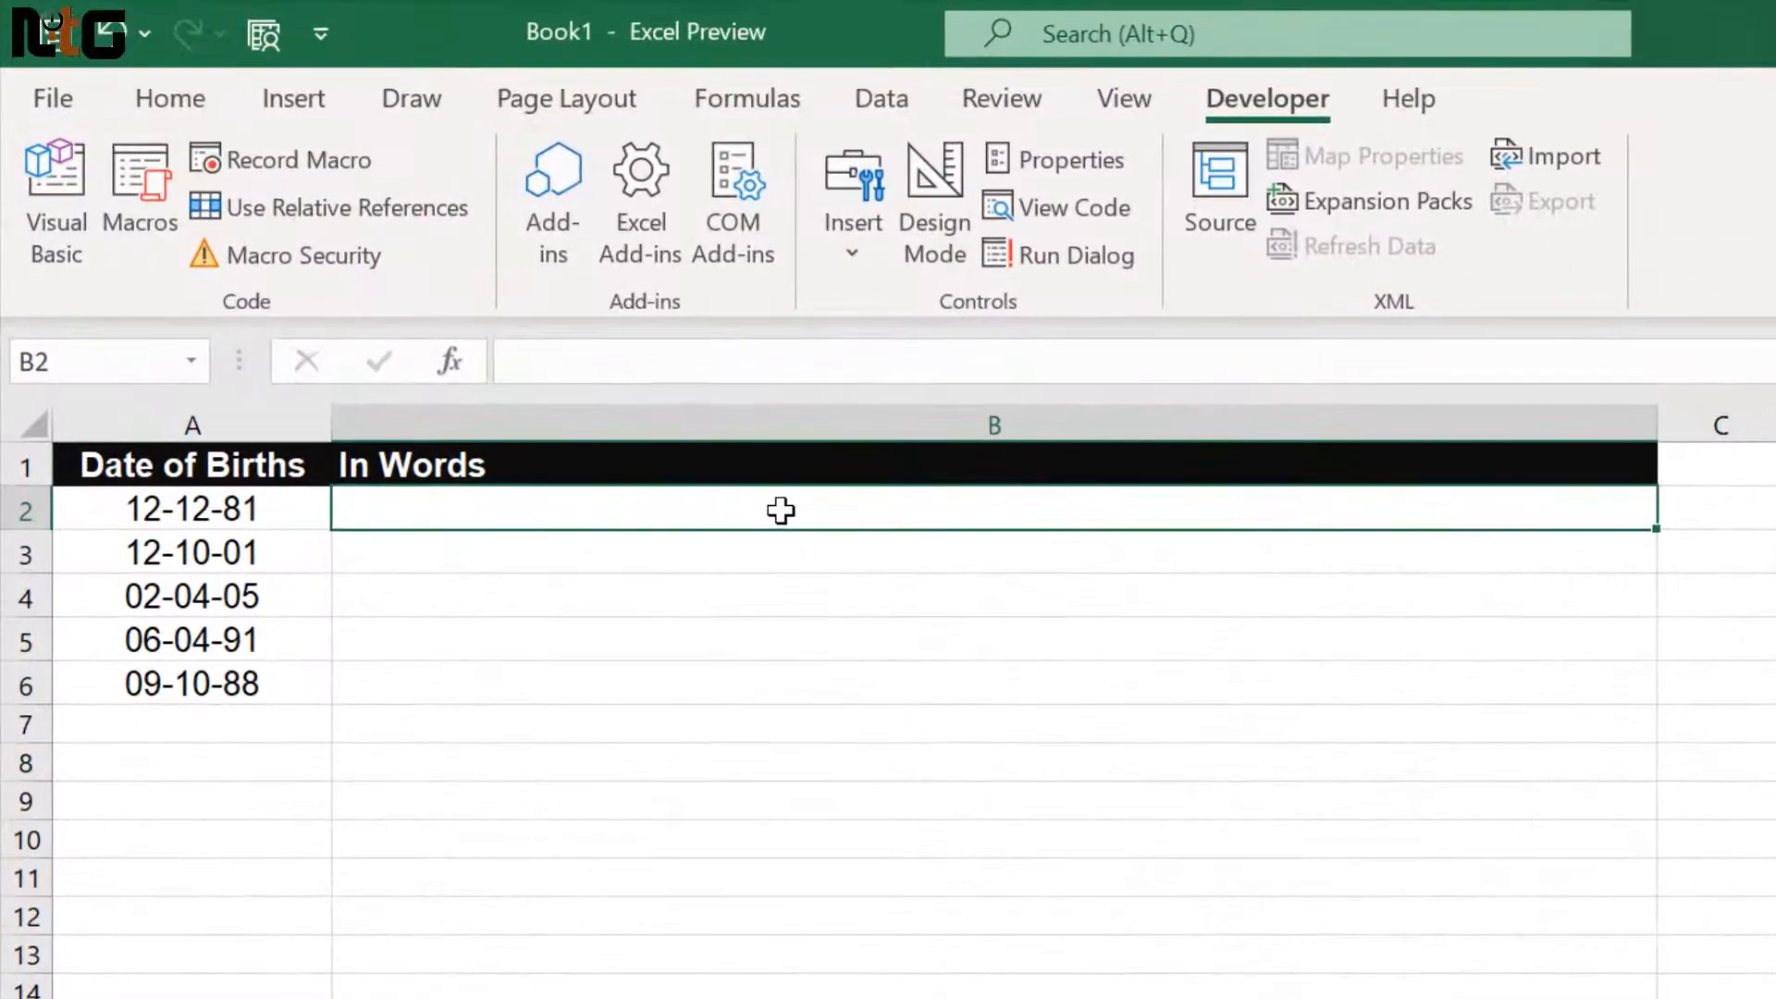
- Start a DateToWords formula in cell B2 to check that the function is offered, and discard the entry
double_click(709, 462)
type("=date")
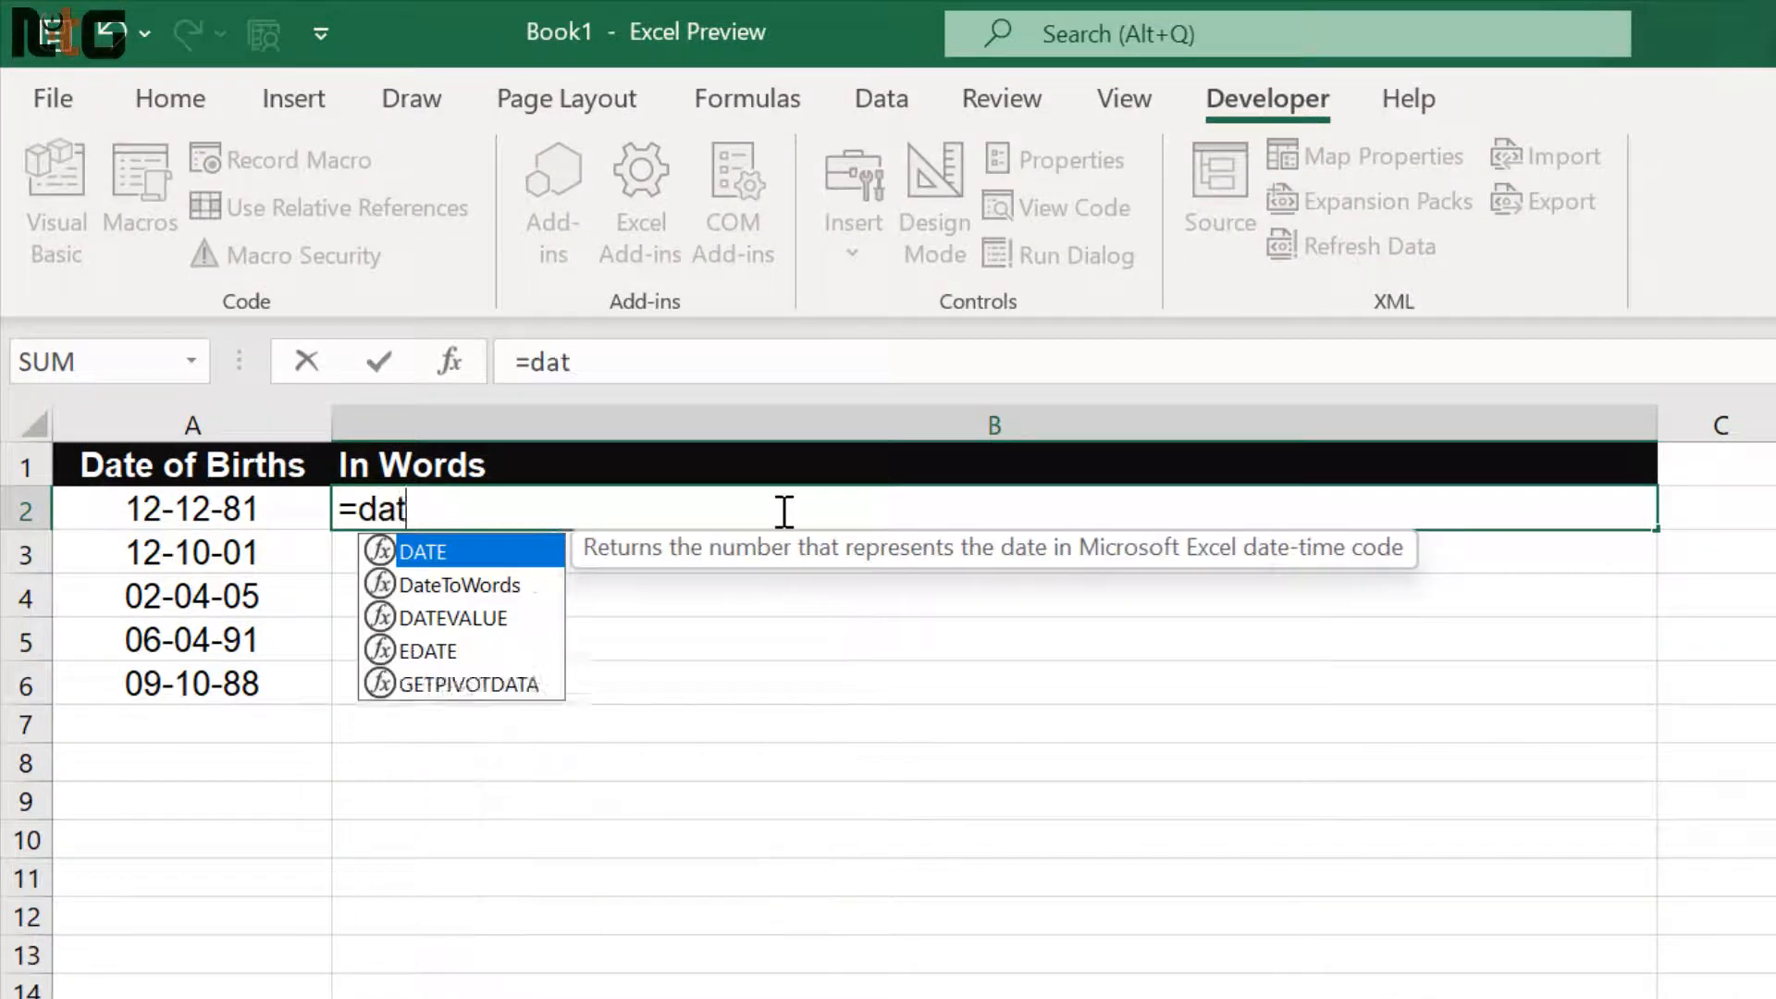
double_click(499, 585)
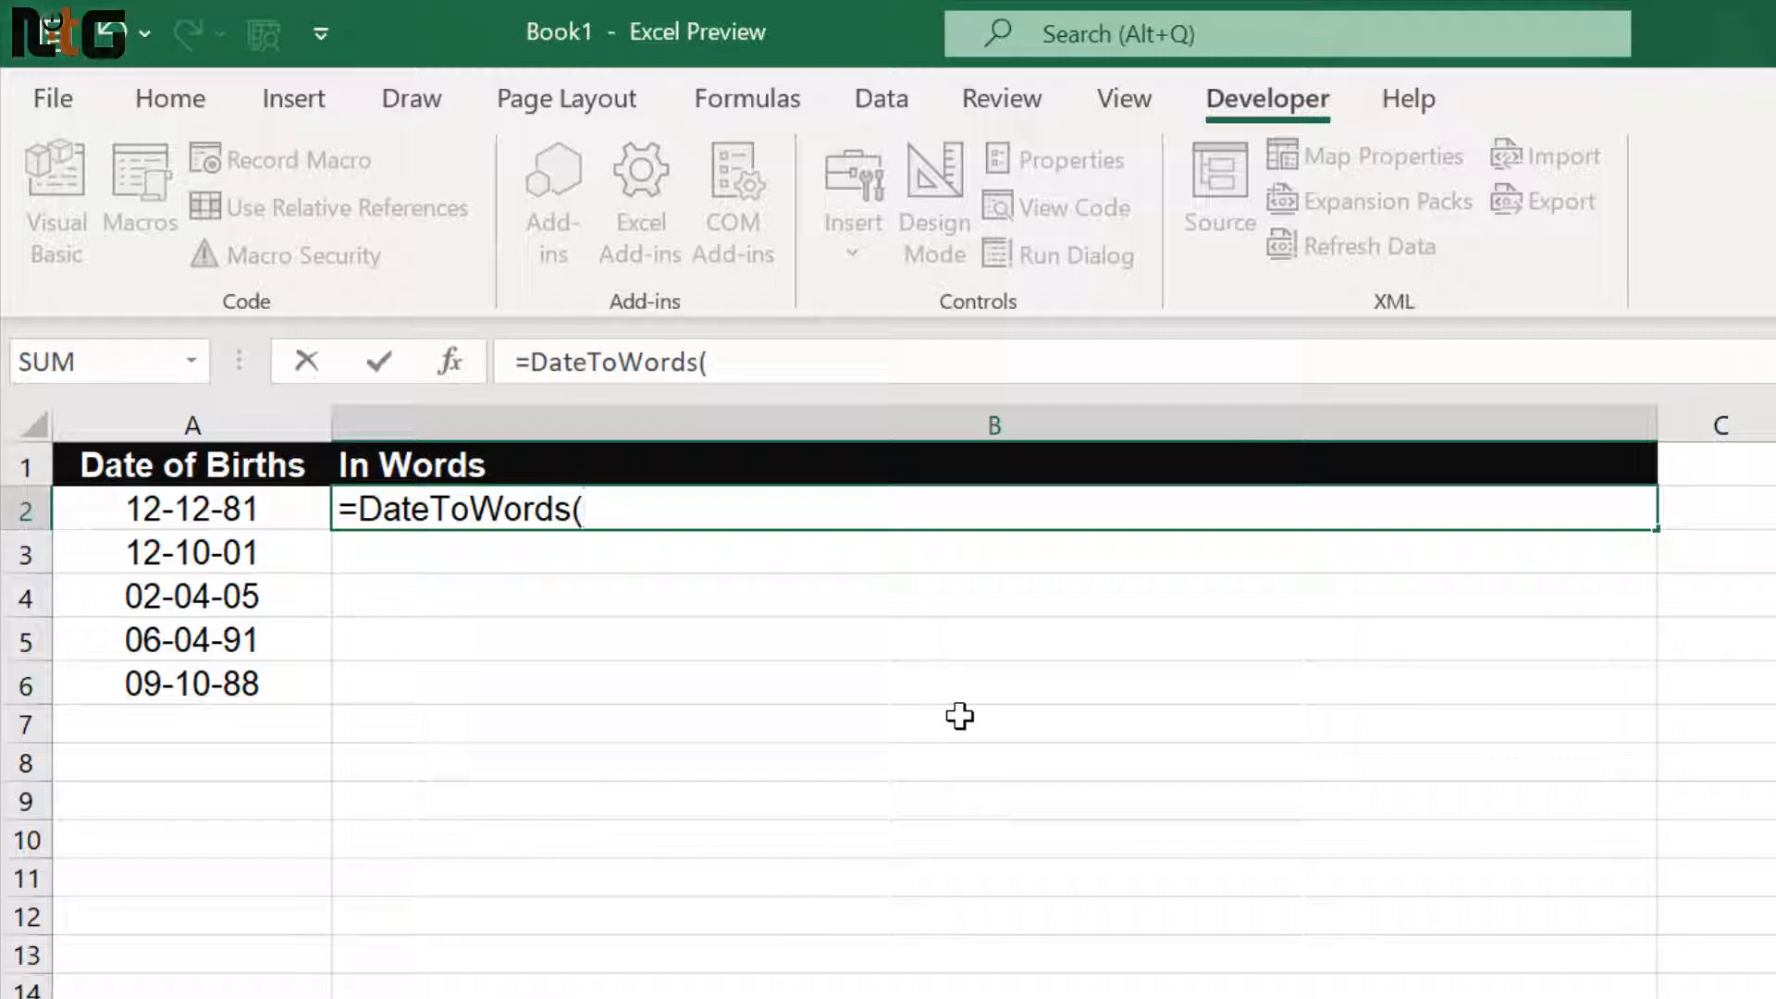
left_click_drag(655, 507, 344, 508)
key("BackSpace")
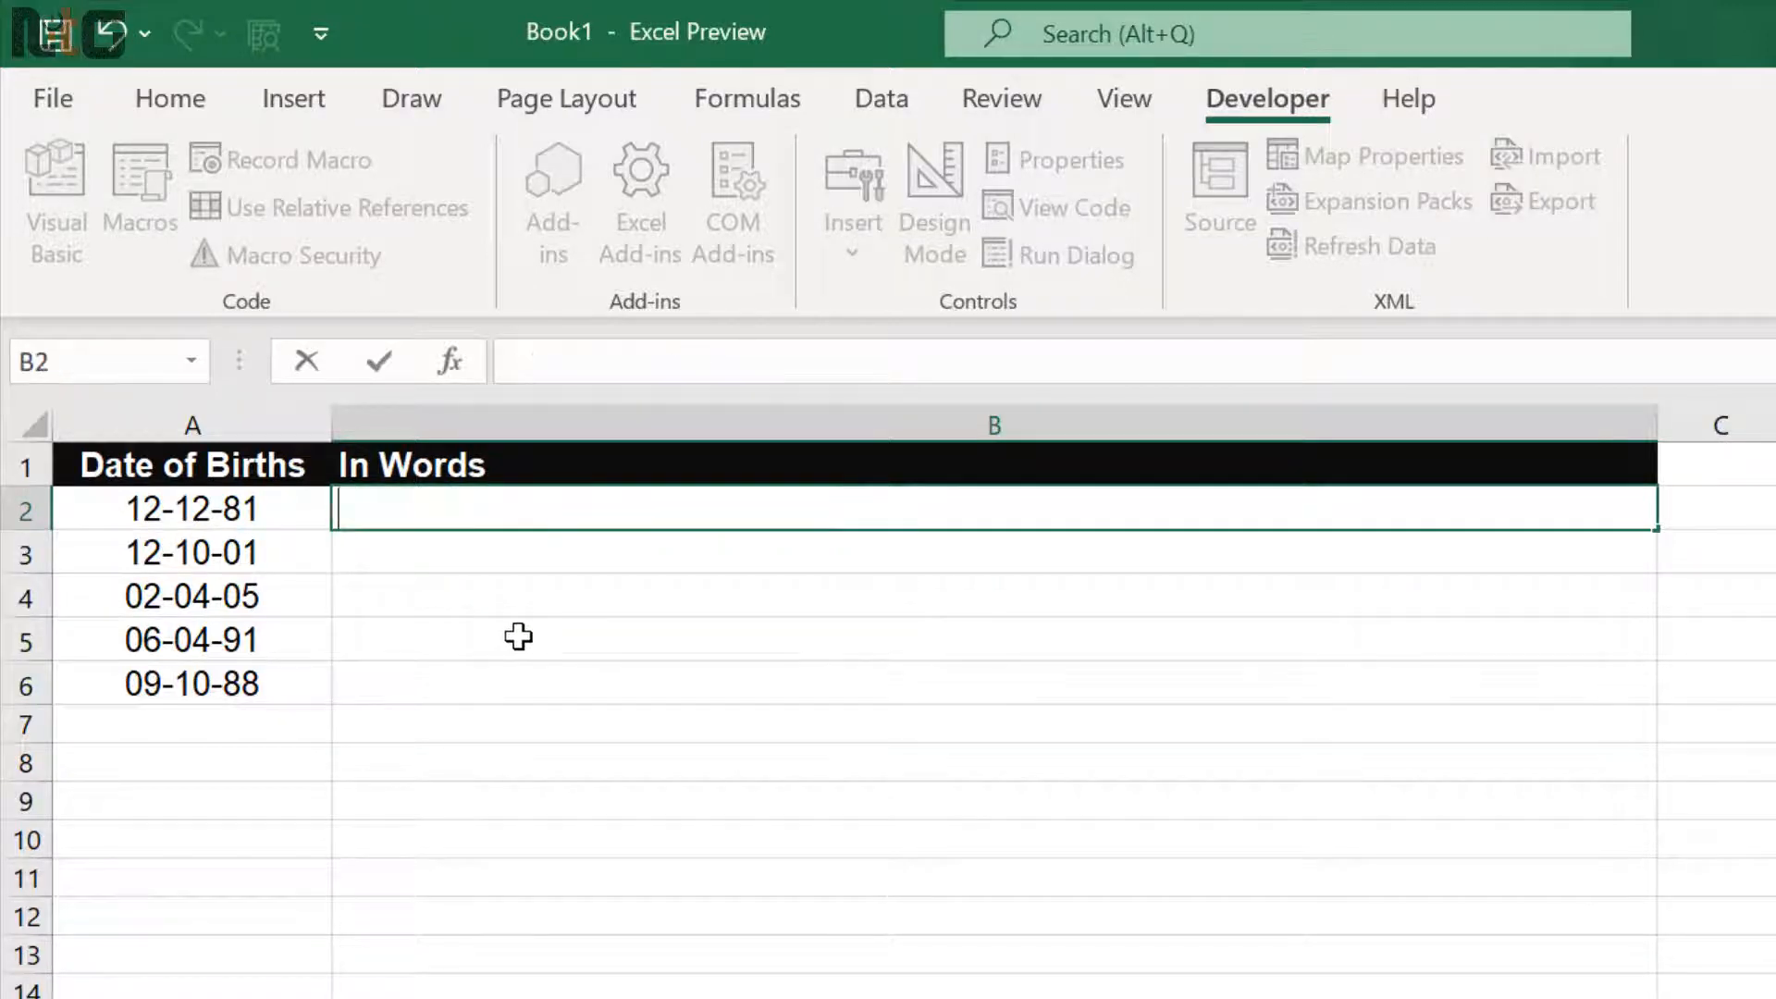
left_click(413, 551)
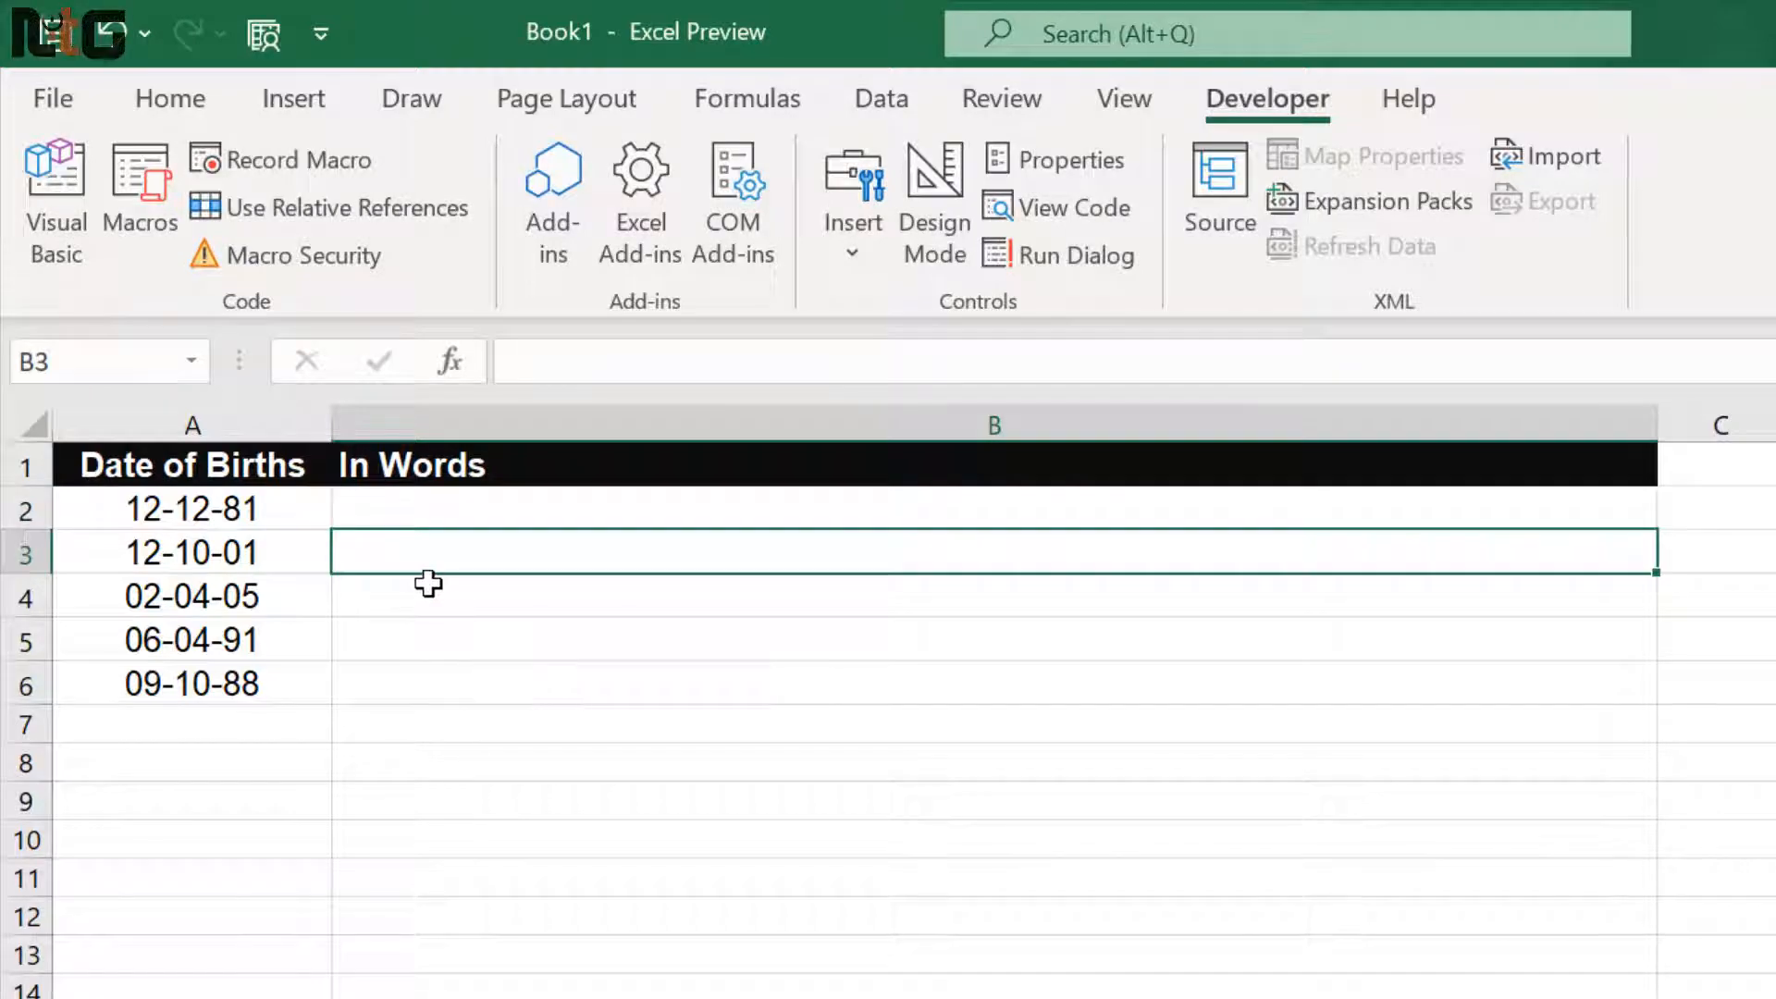
- Save the workbook under the name DateofBirths with the file type Excel Add-in
left_click(65, 103)
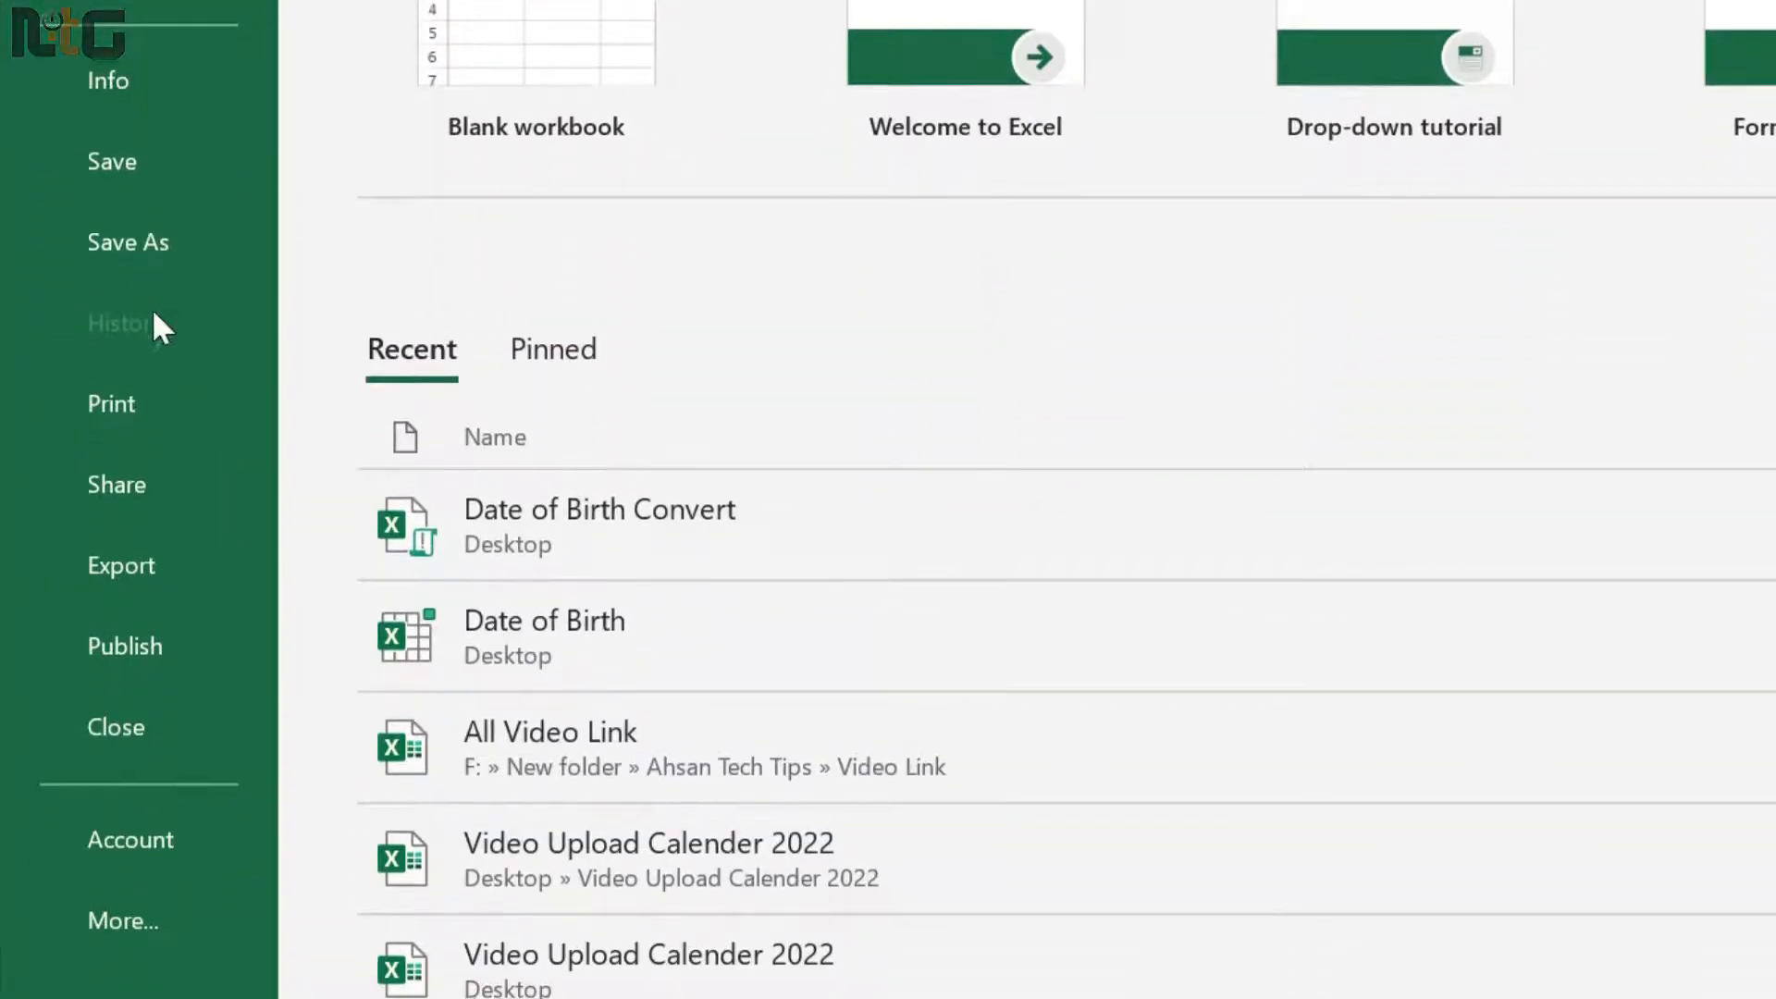
left_click(152, 242)
left_click(545, 393)
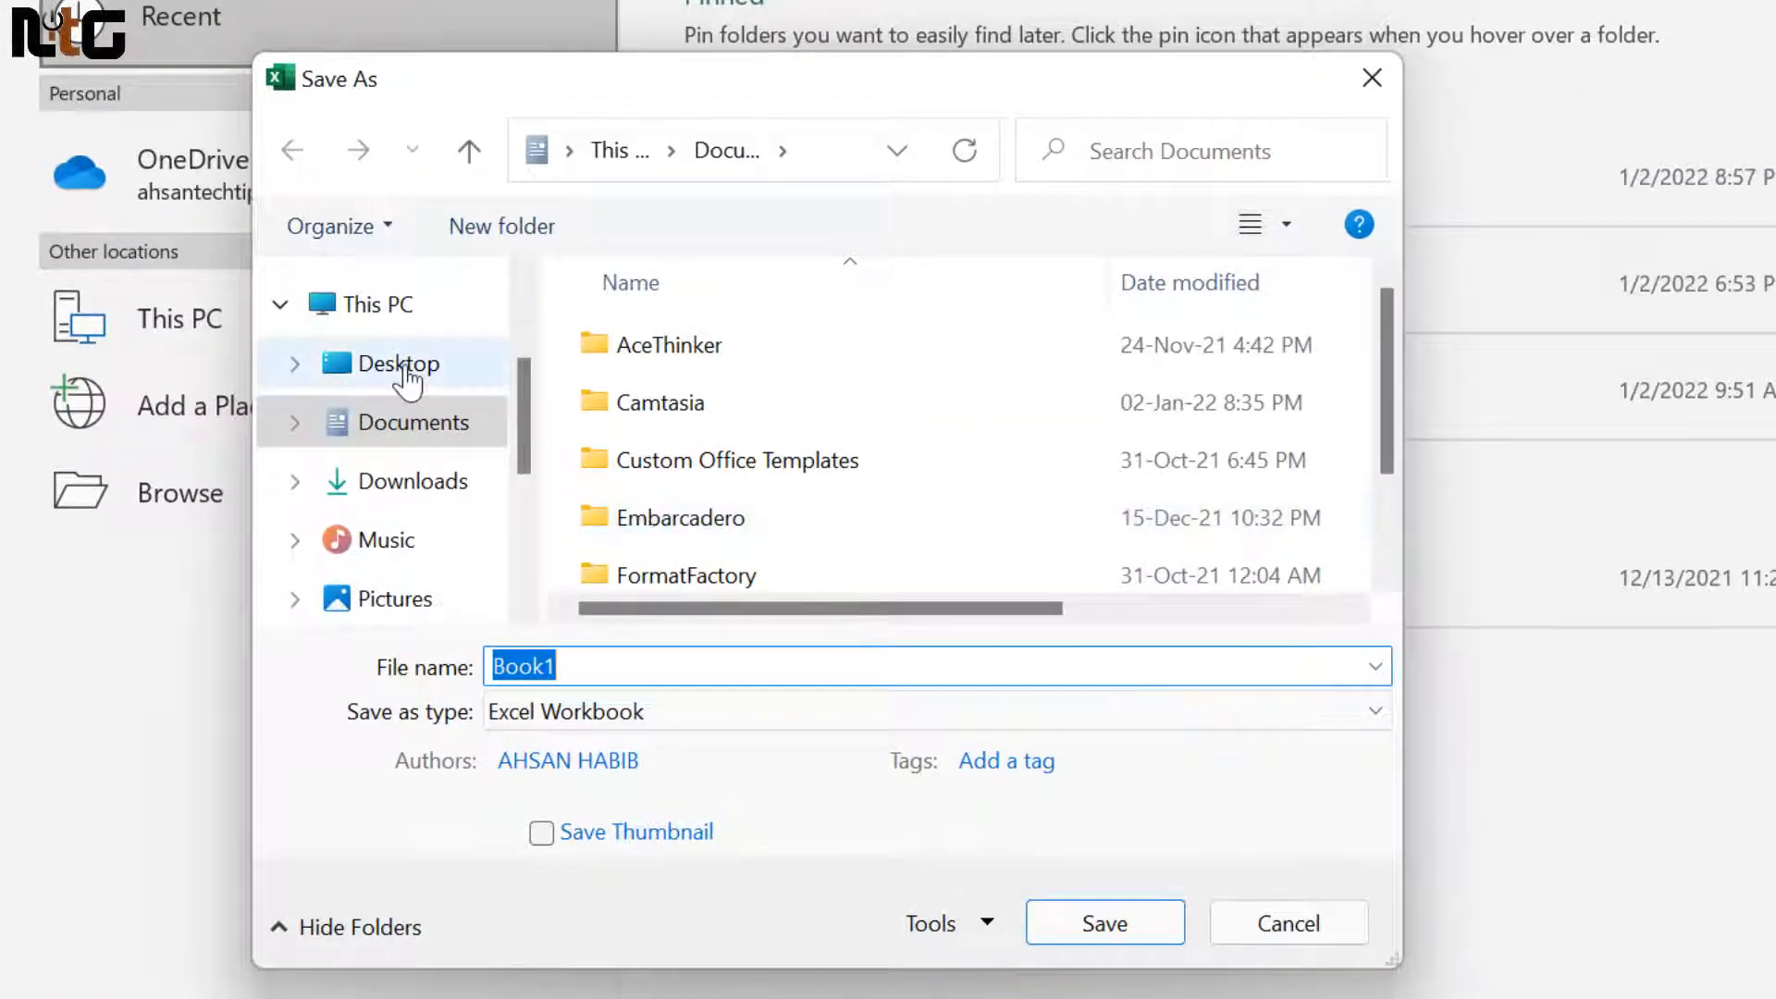
left_click(407, 370)
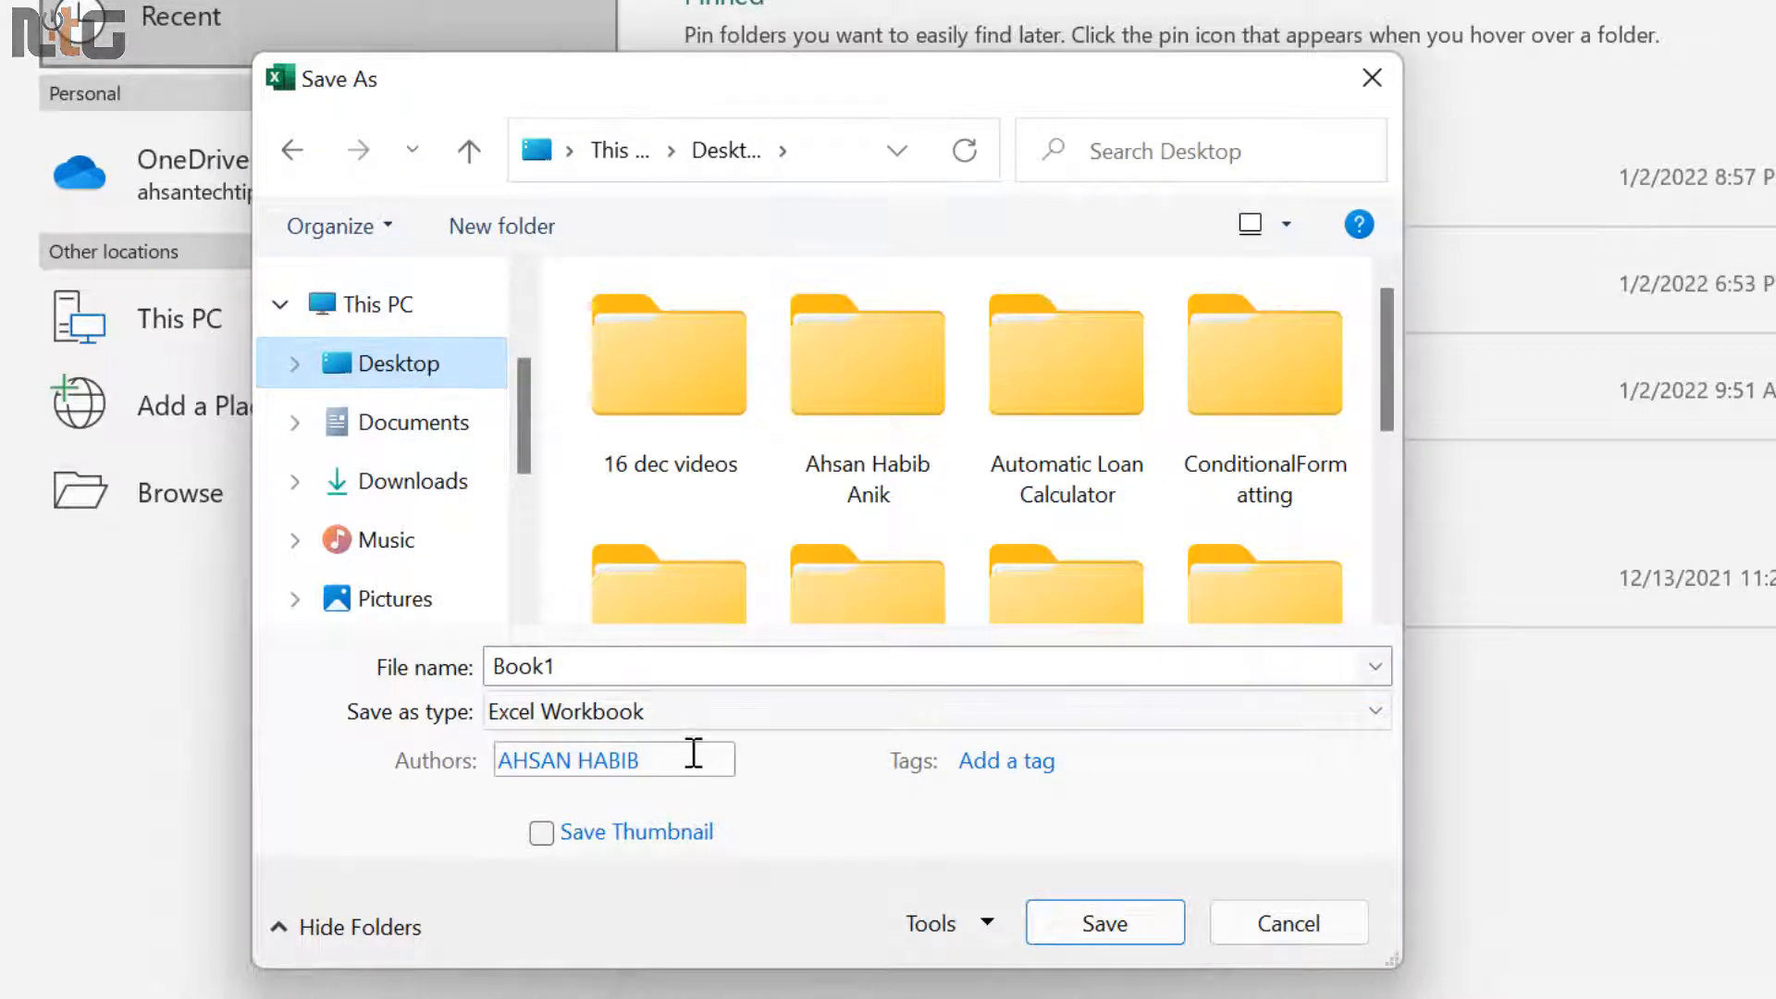
double_click(645, 659)
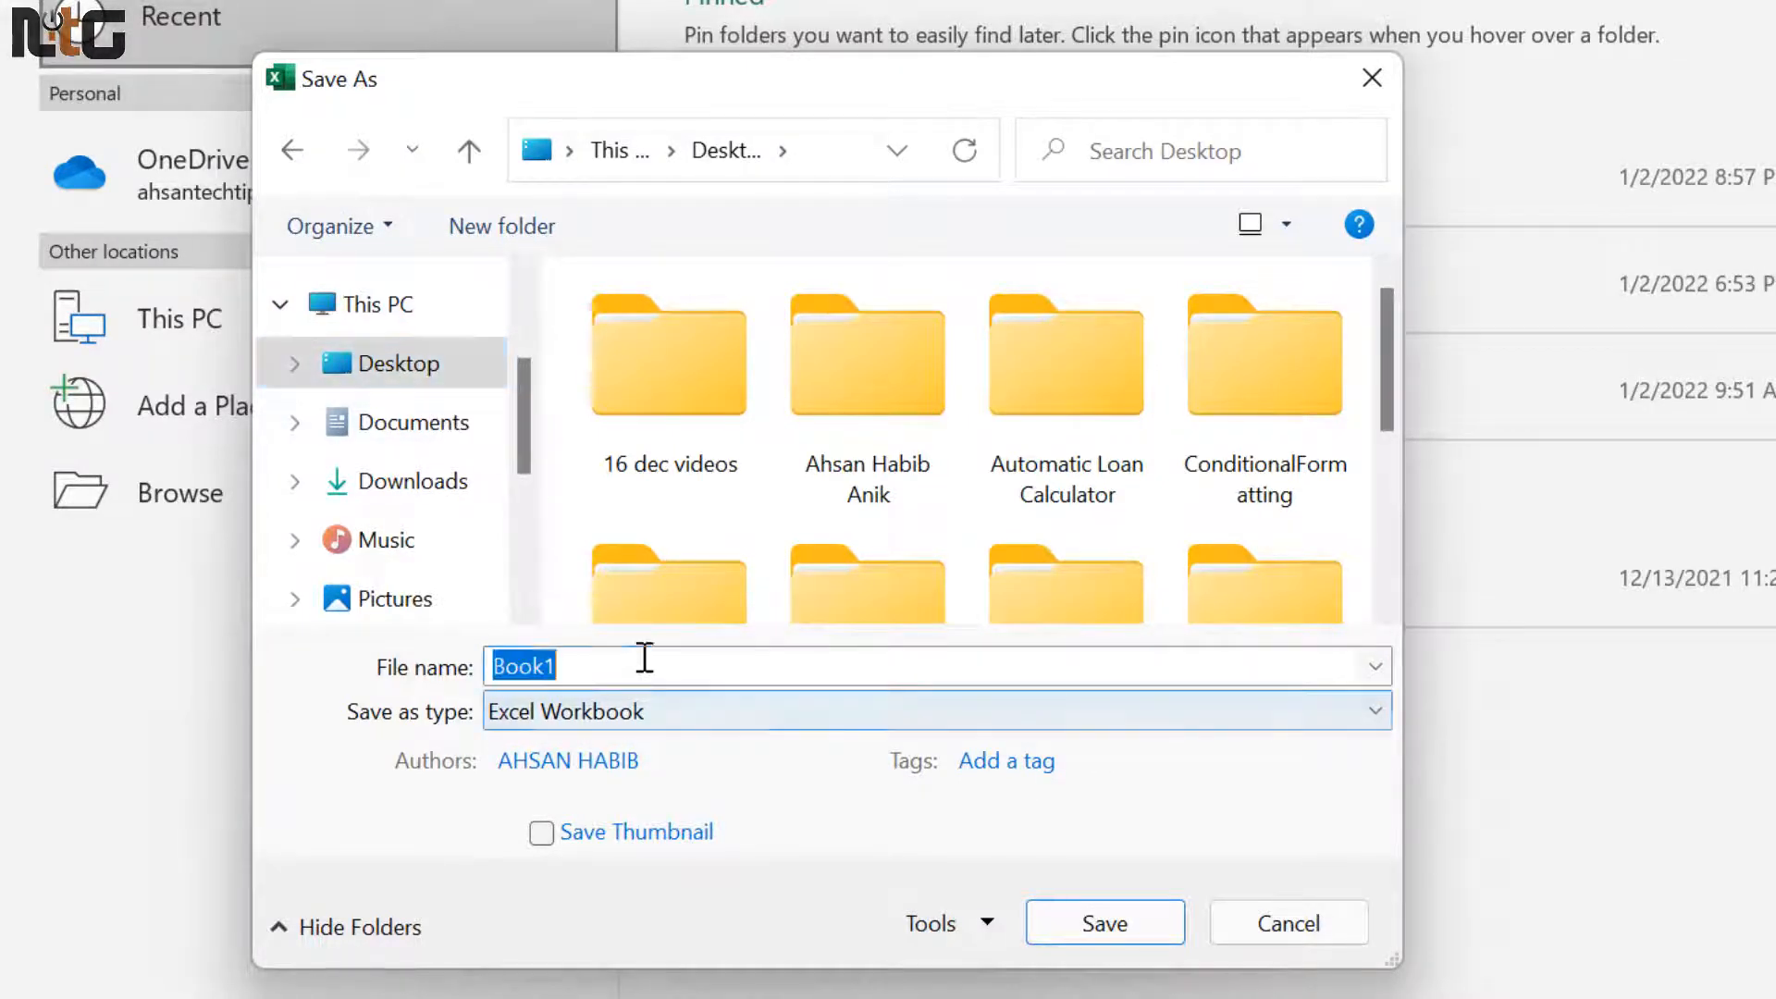
type("Da")
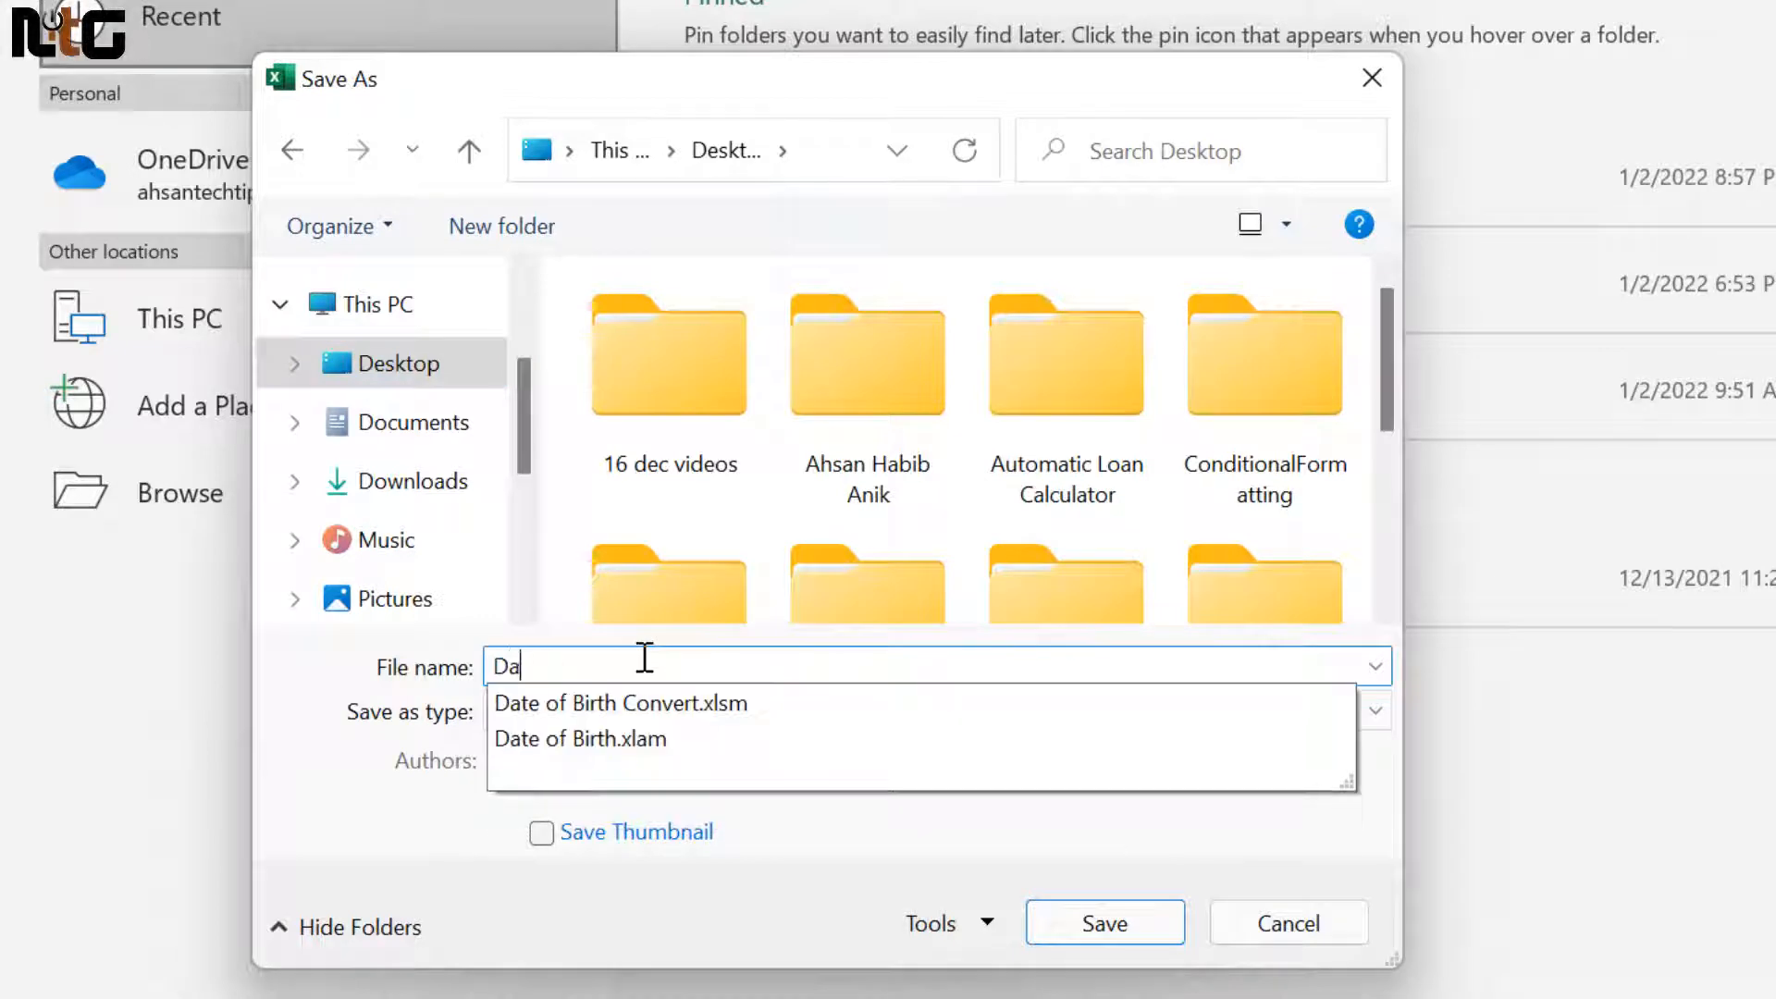
type("teofBirths")
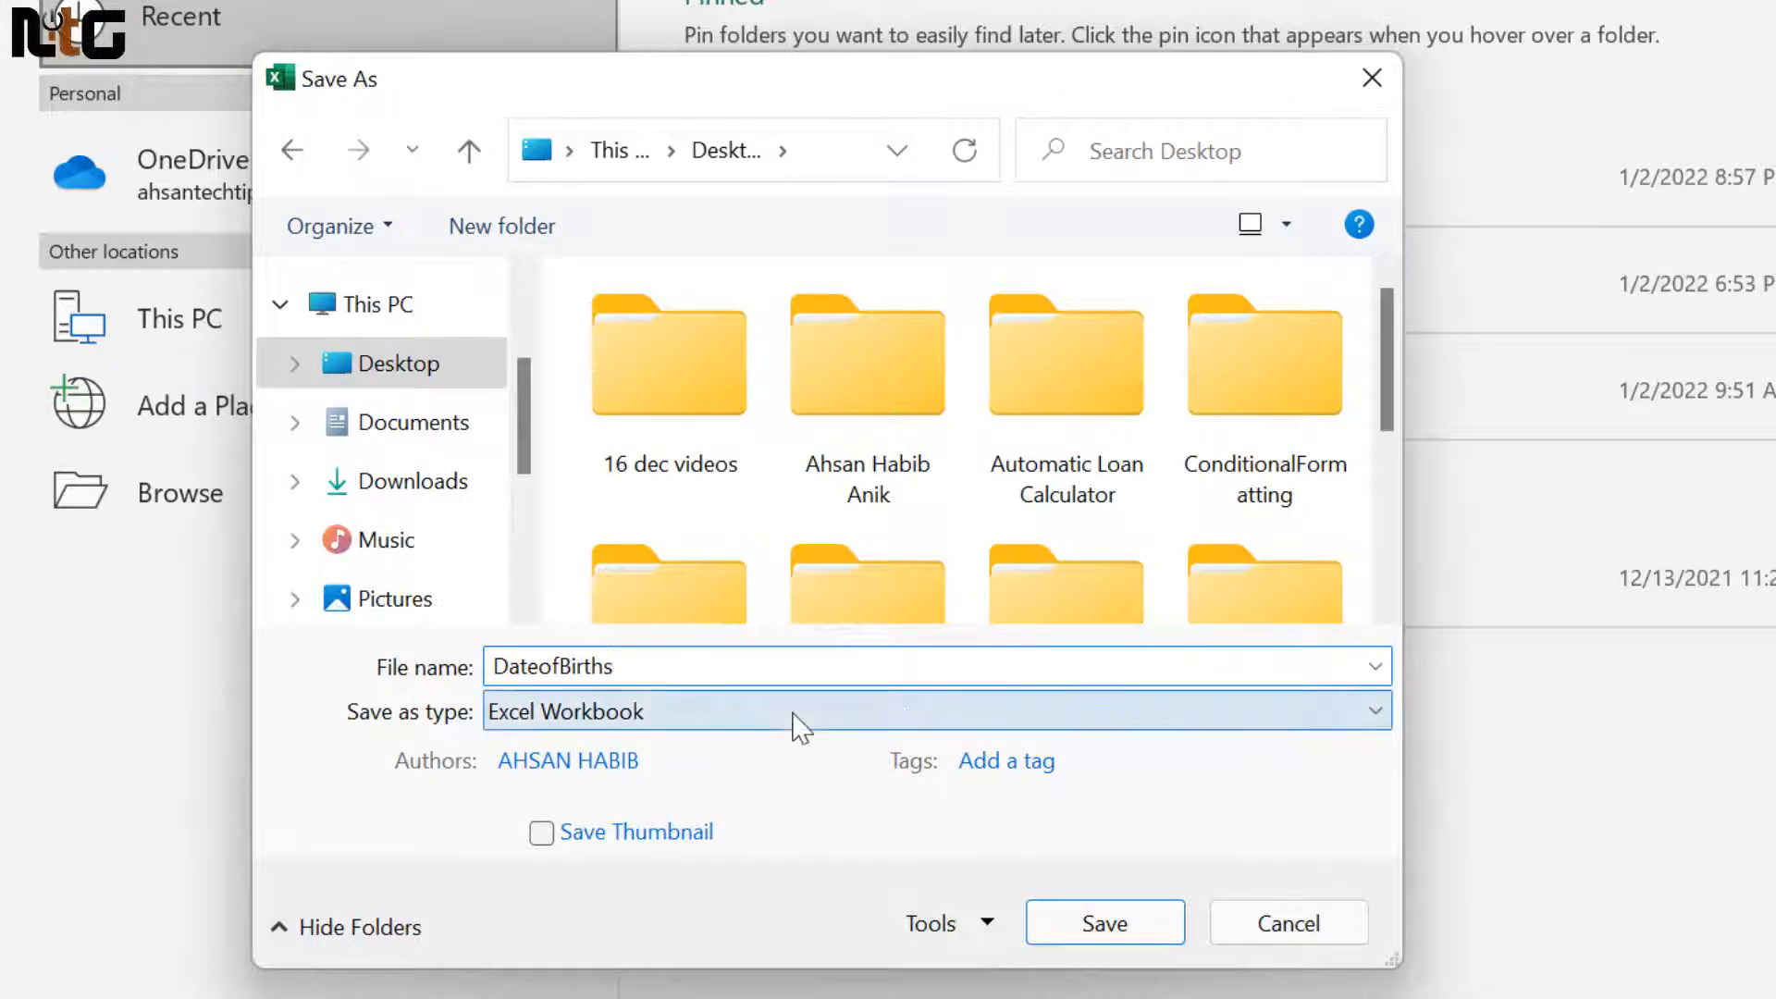
left_click(1375, 717)
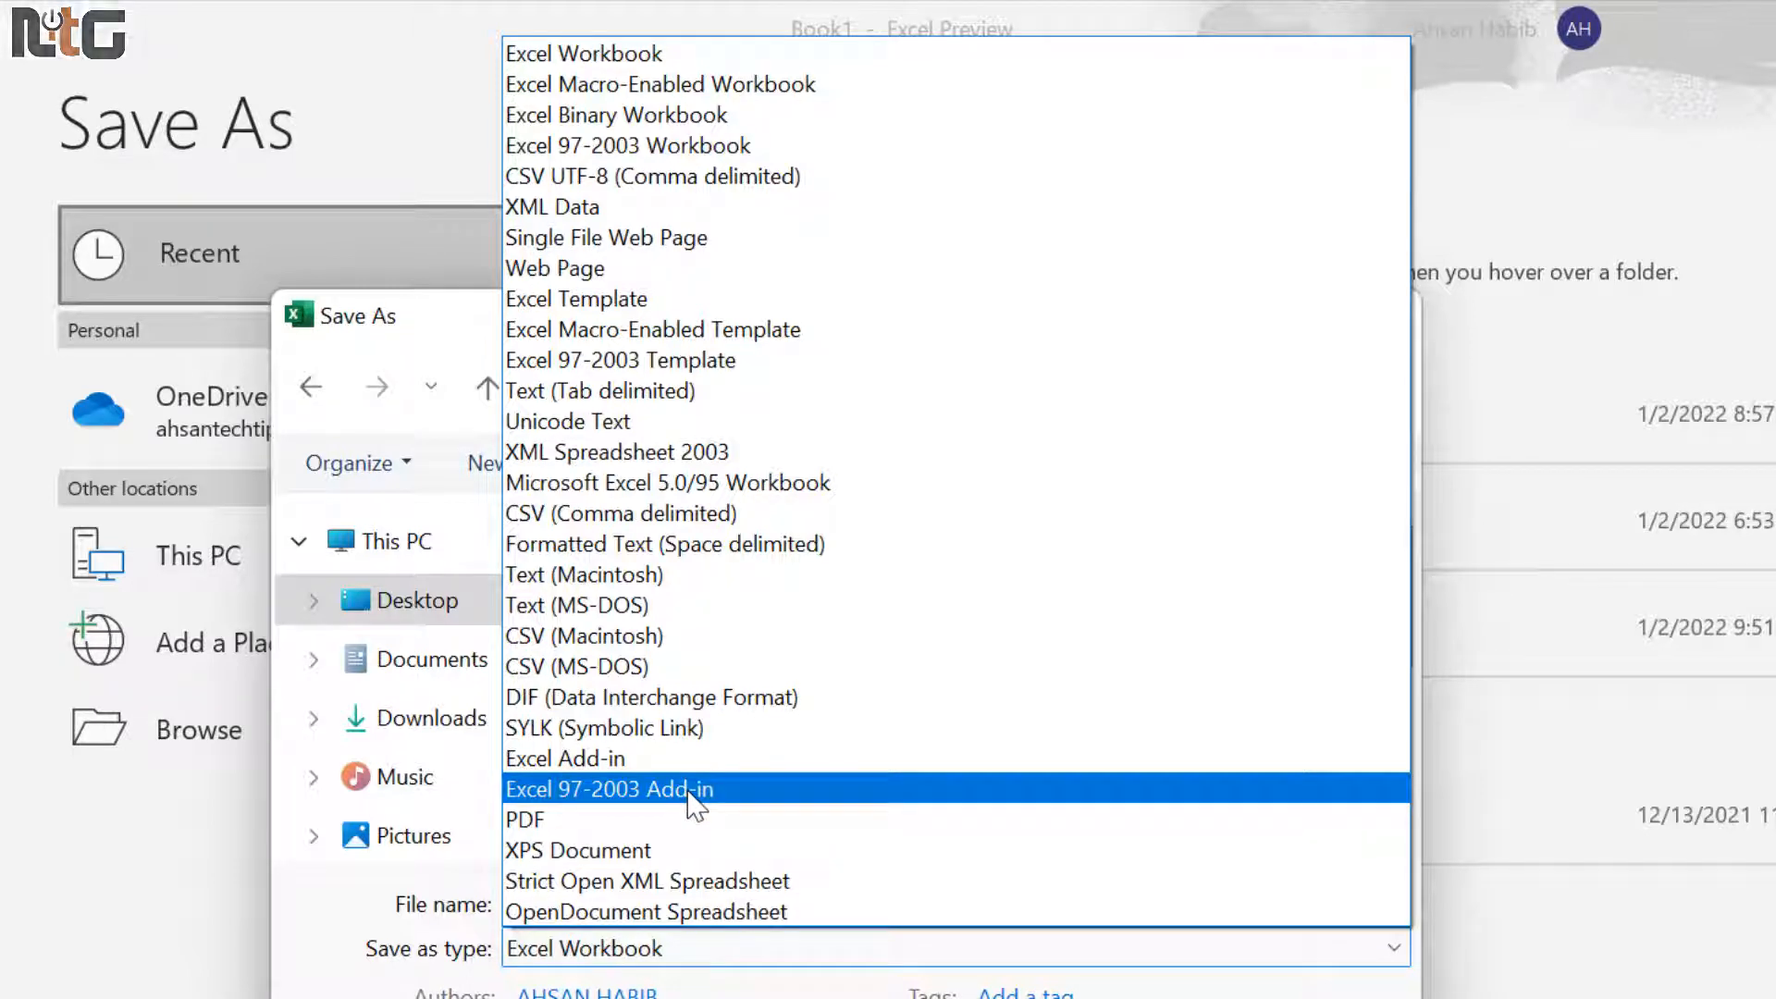
left_click(615, 761)
left_click(1113, 900)
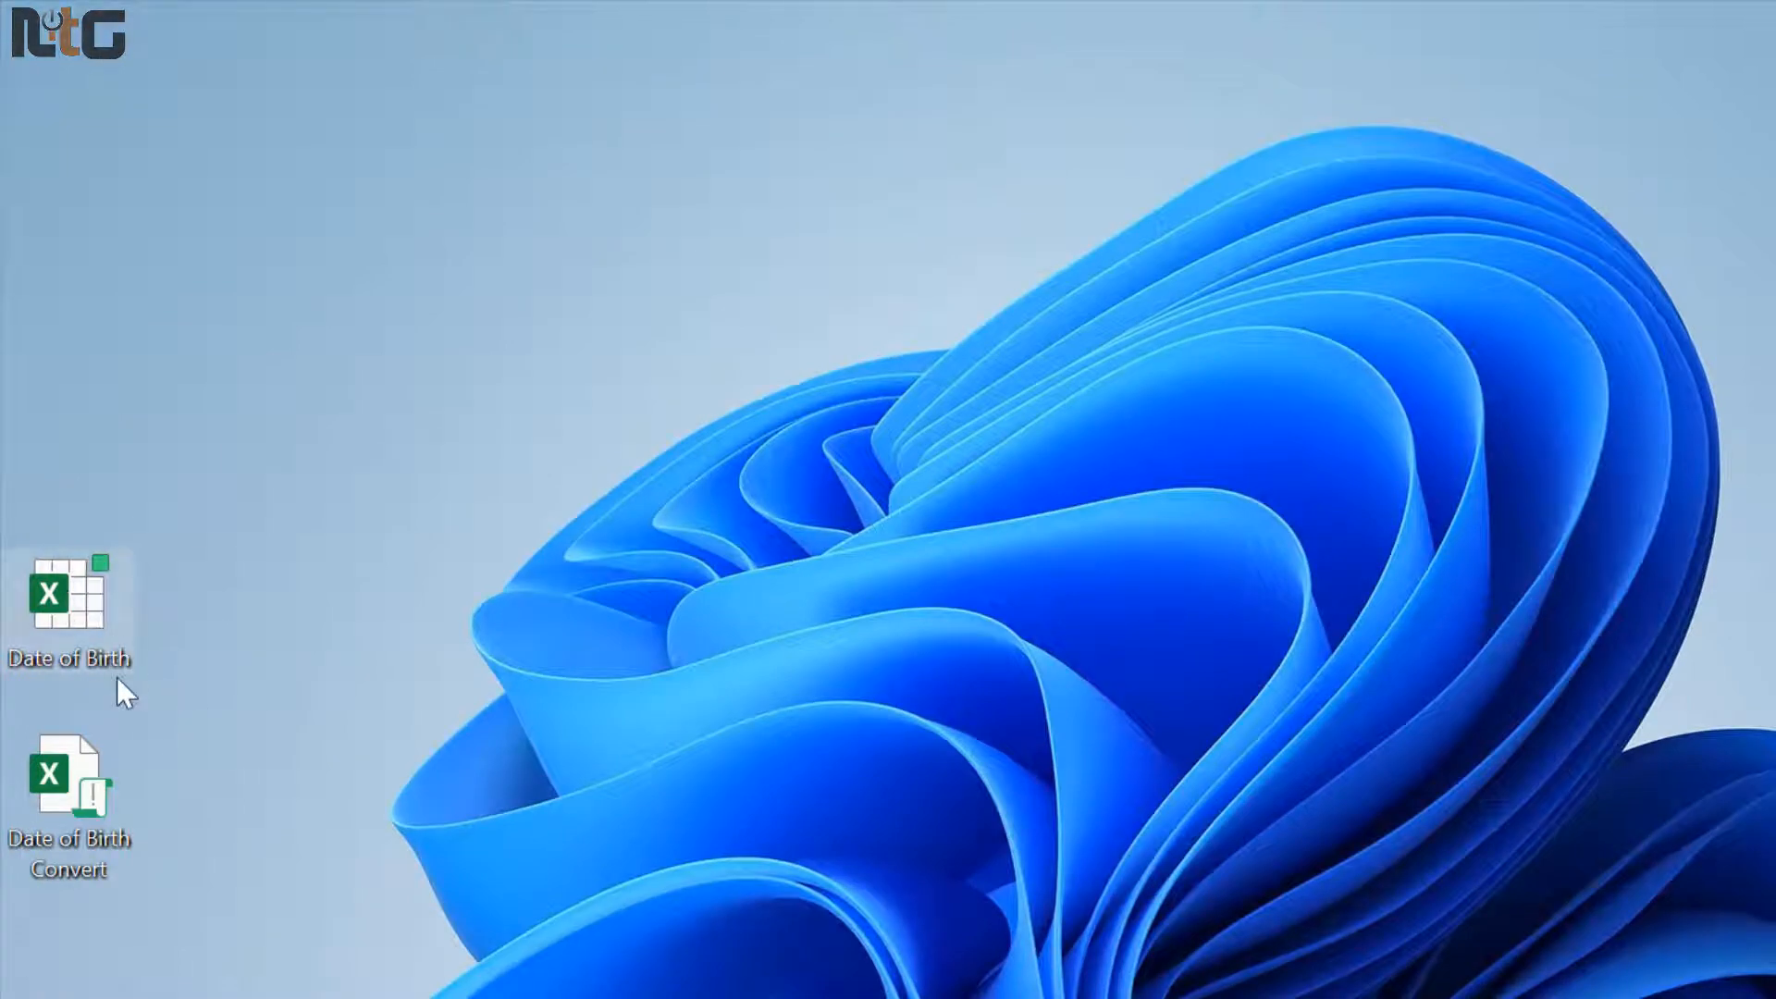
- Open the Excel Add-ins manager from the add-ins page of the Excel options
mouse_move(91, 651)
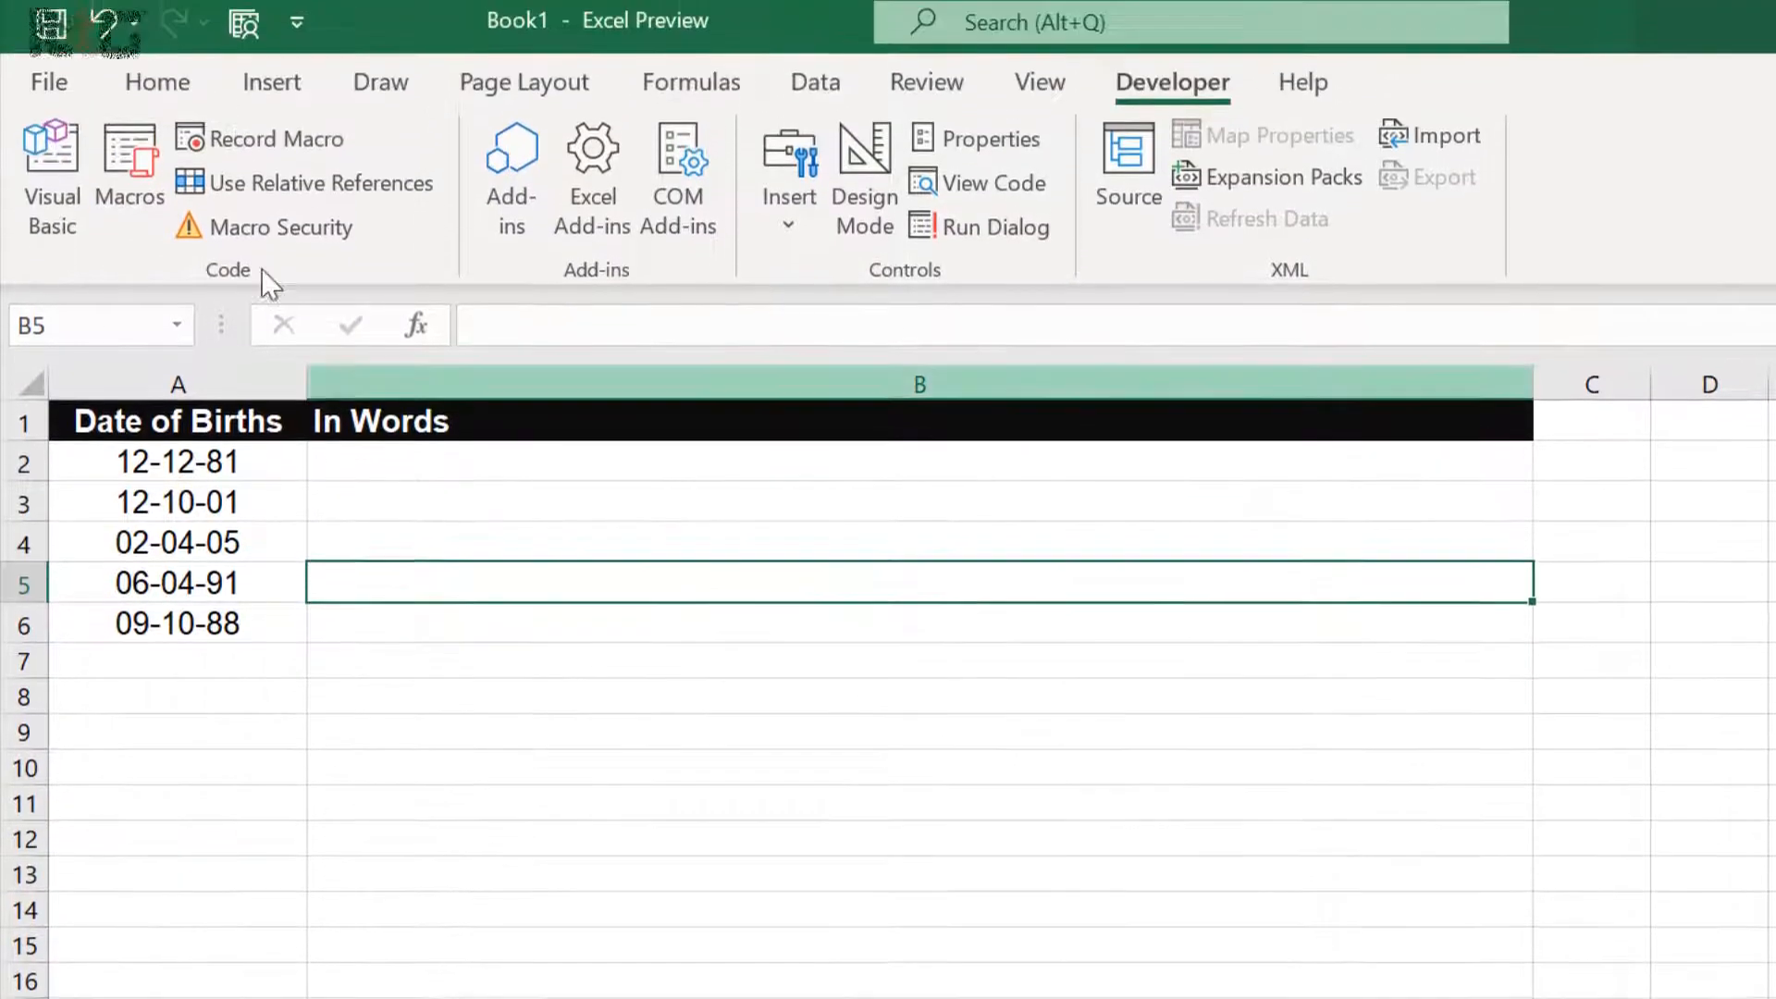
left_click(49, 82)
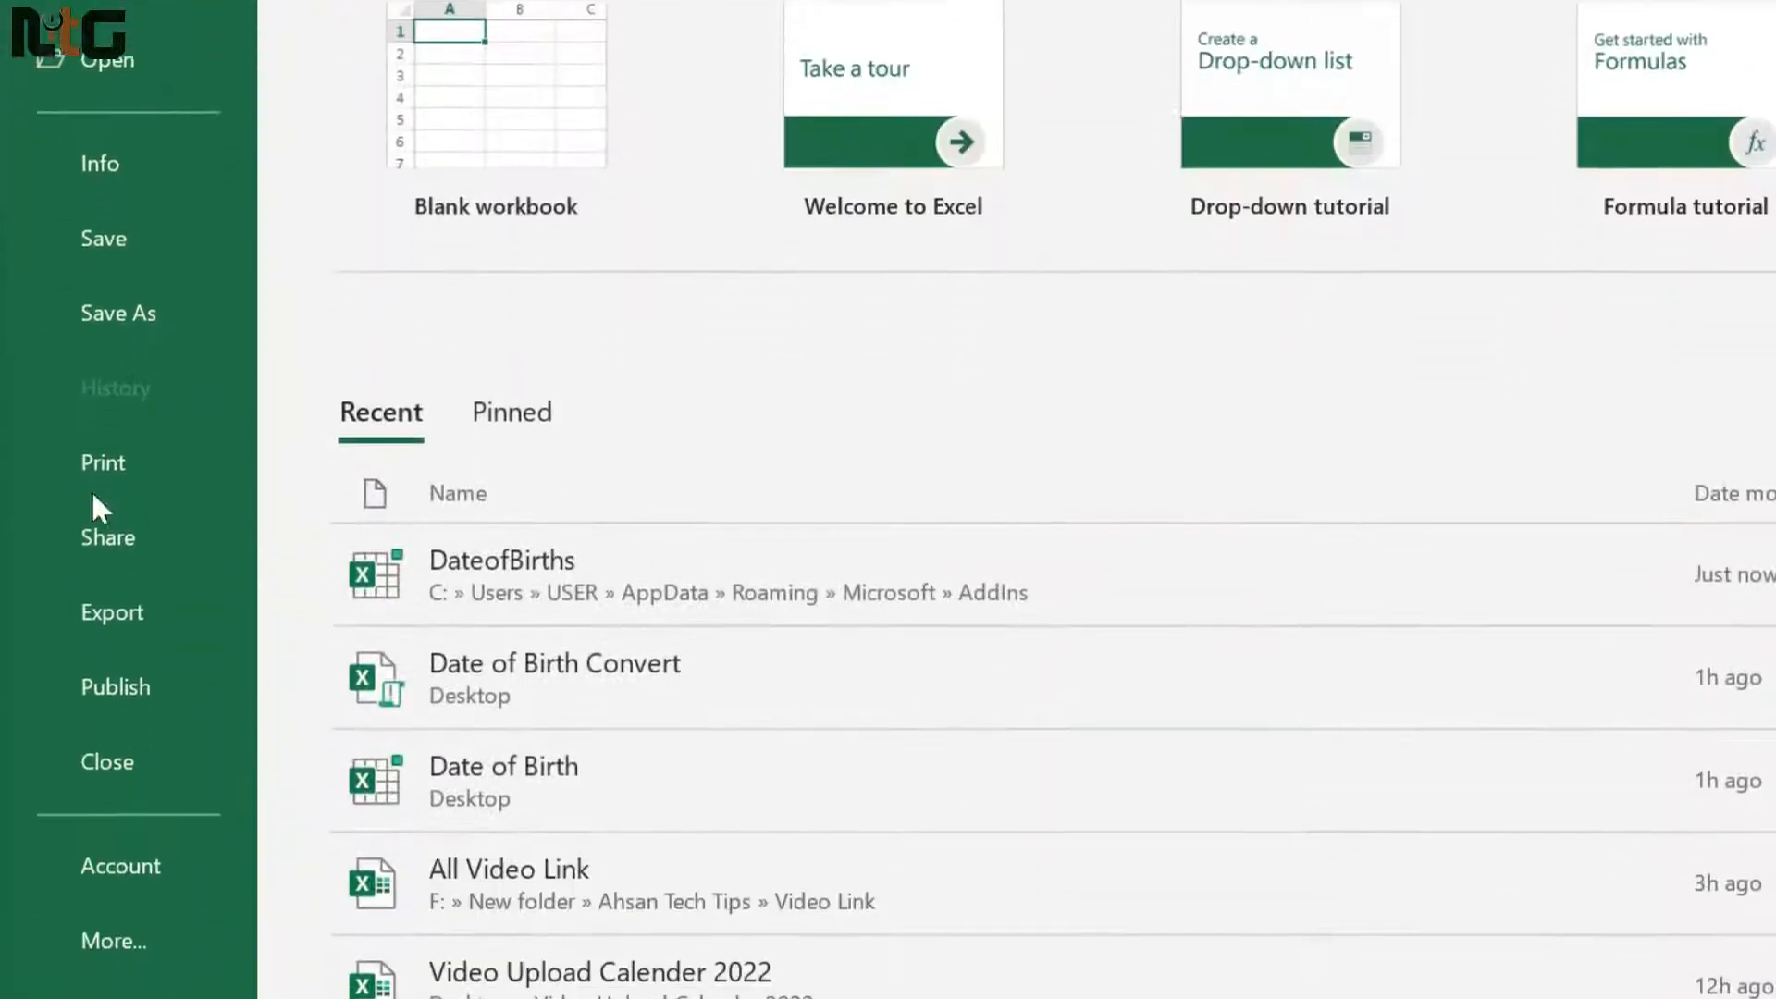
left_click(127, 906)
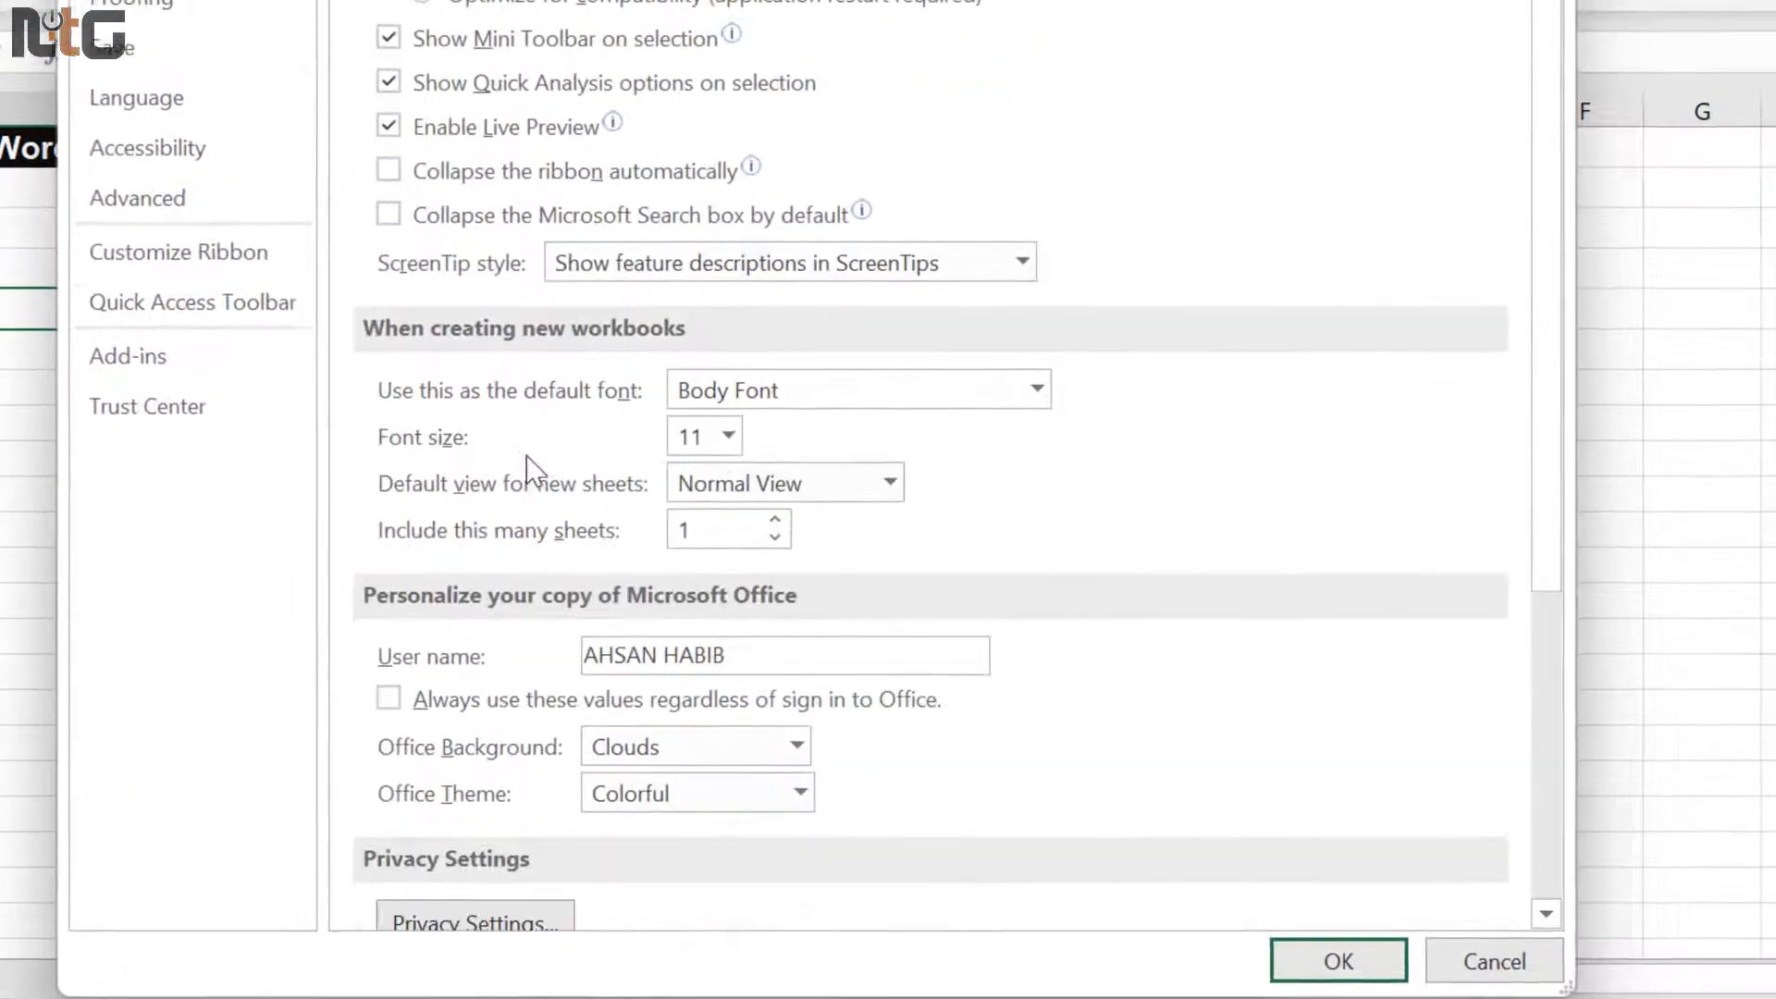
left_click(183, 376)
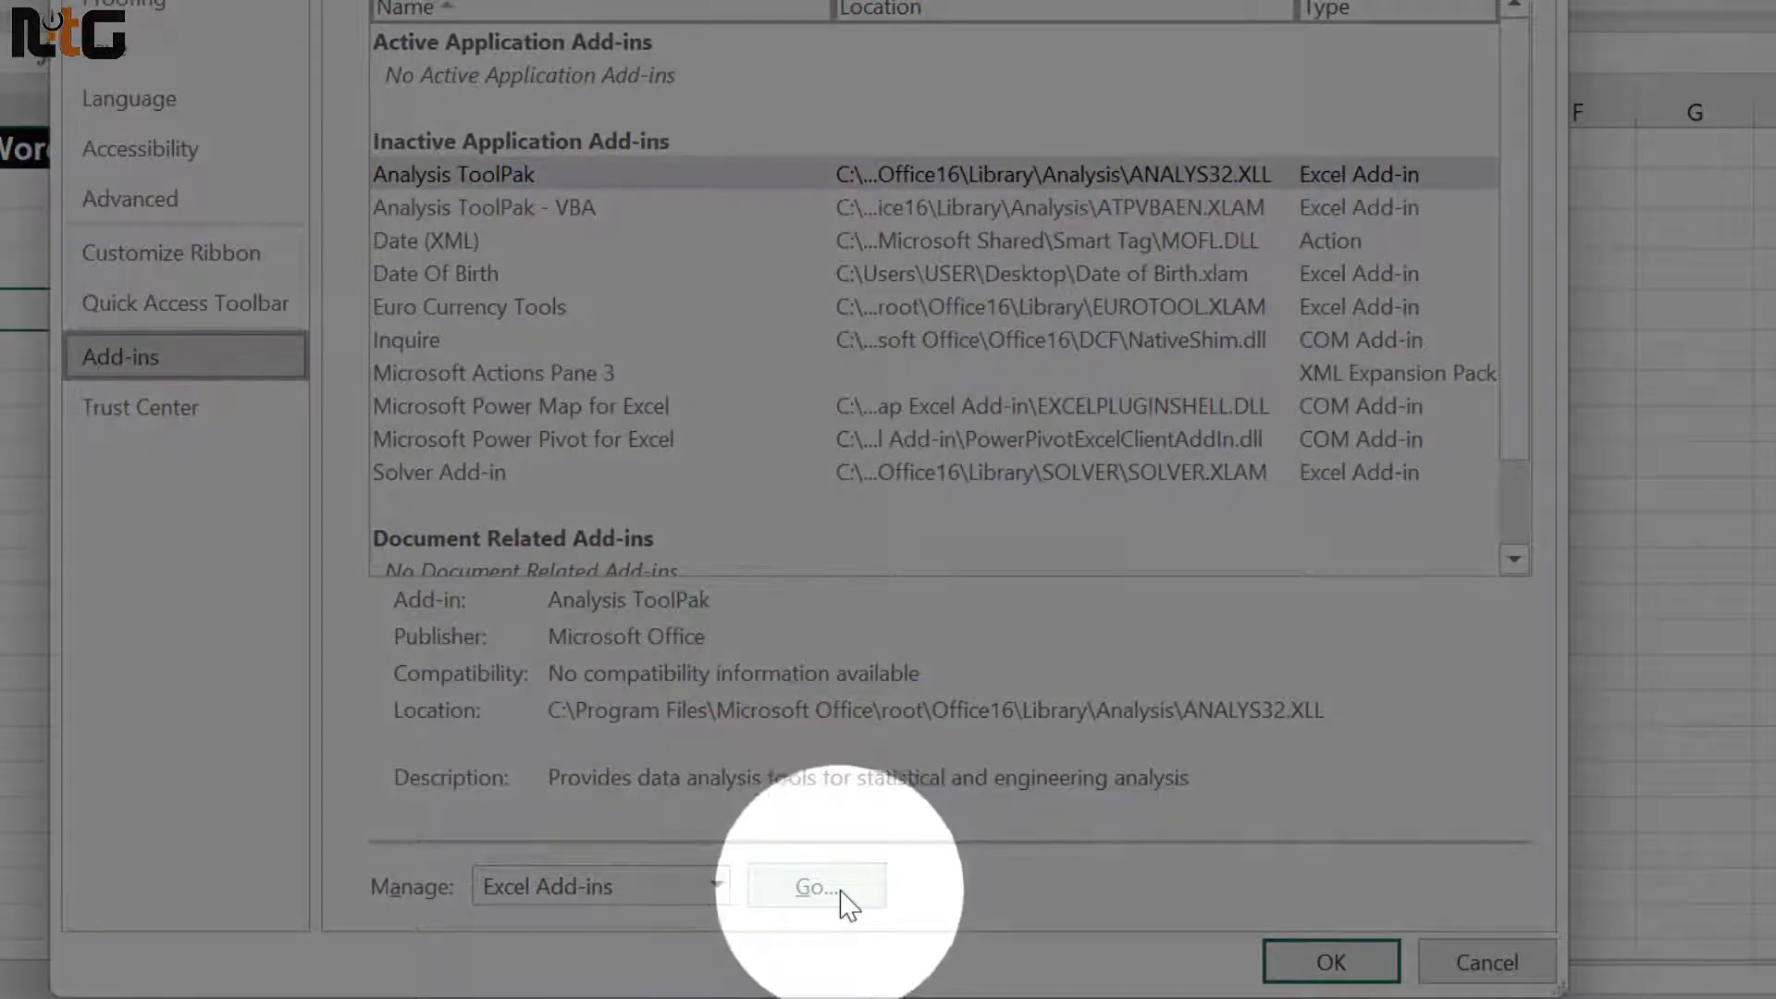
left_click(818, 890)
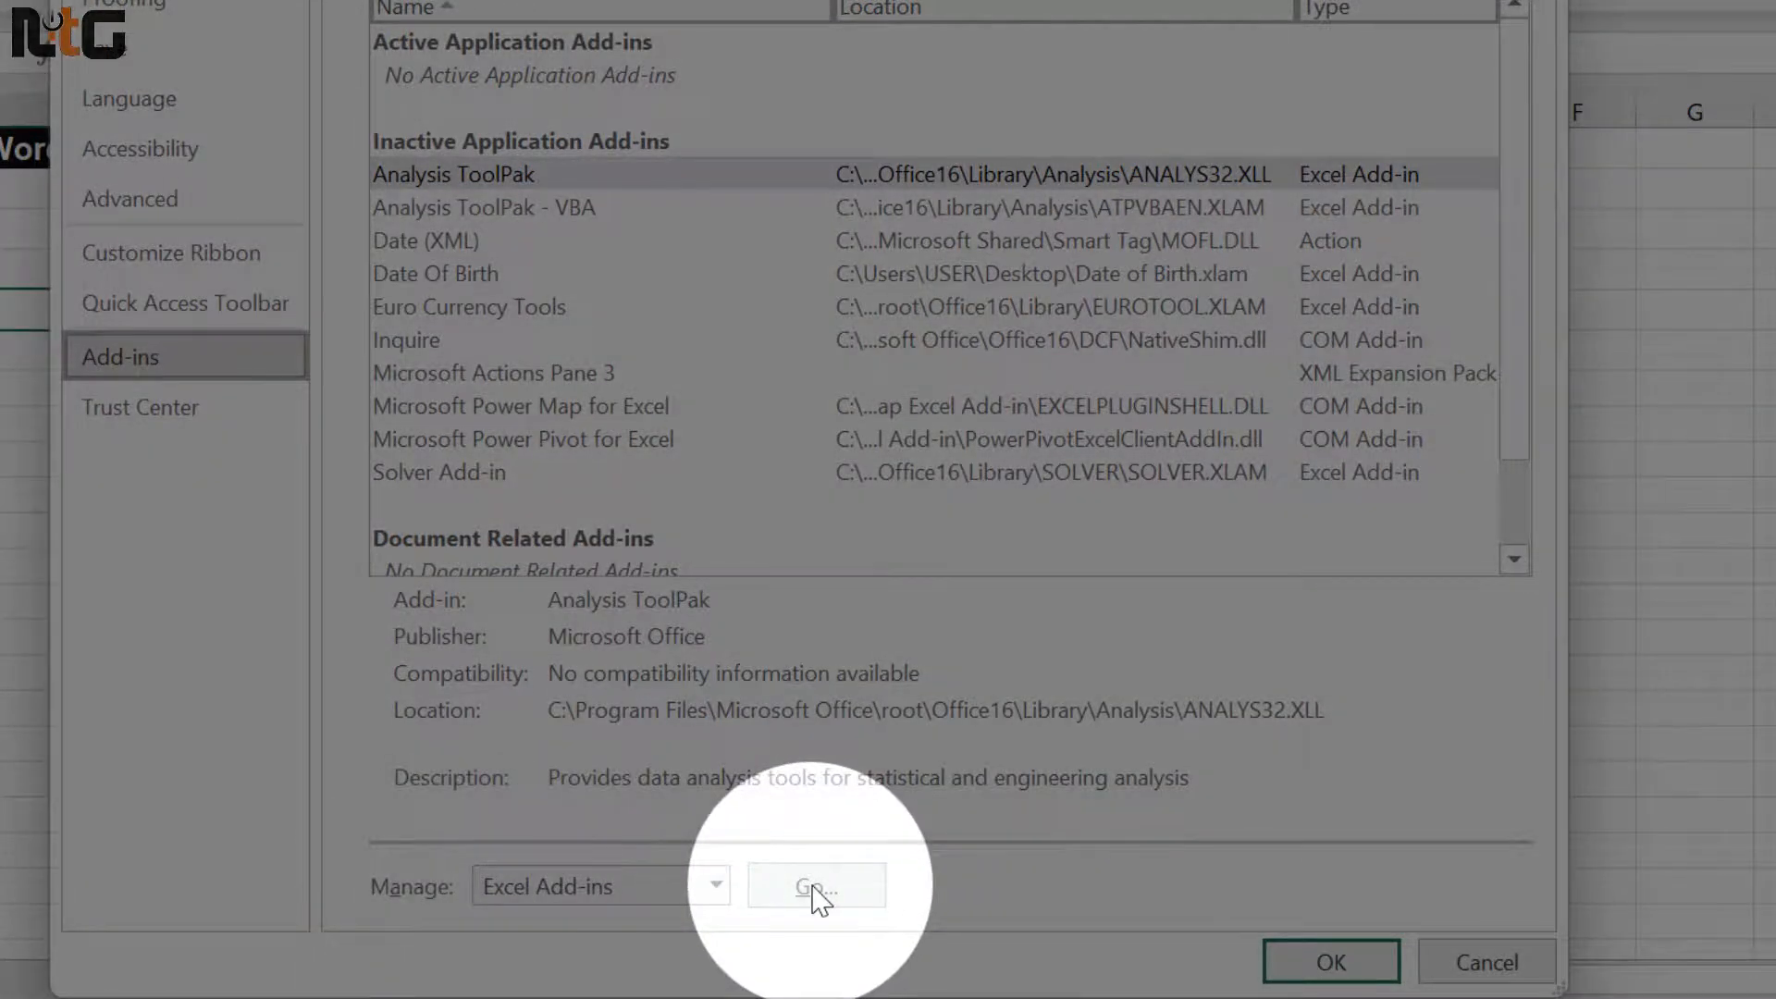
left_click(816, 888)
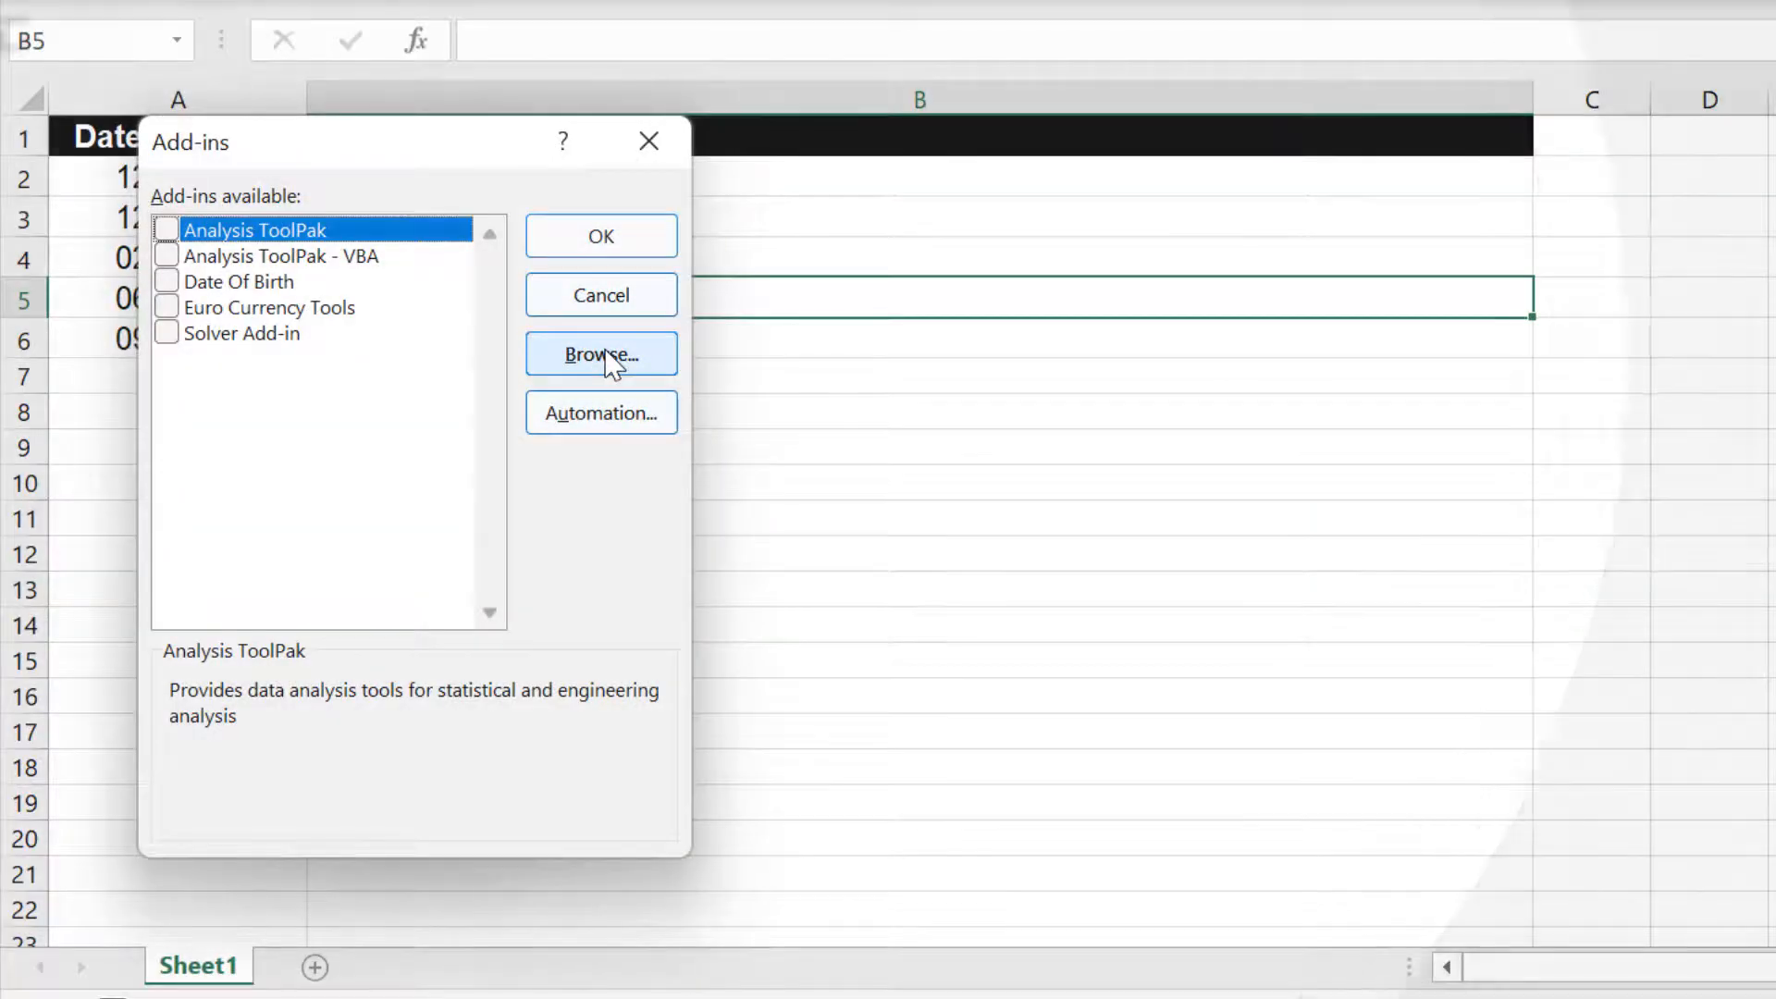
- Load the Date of Birth add-in from the Desktop, replacing the existing file, and confirm it as an active add-in
left_click(606, 363)
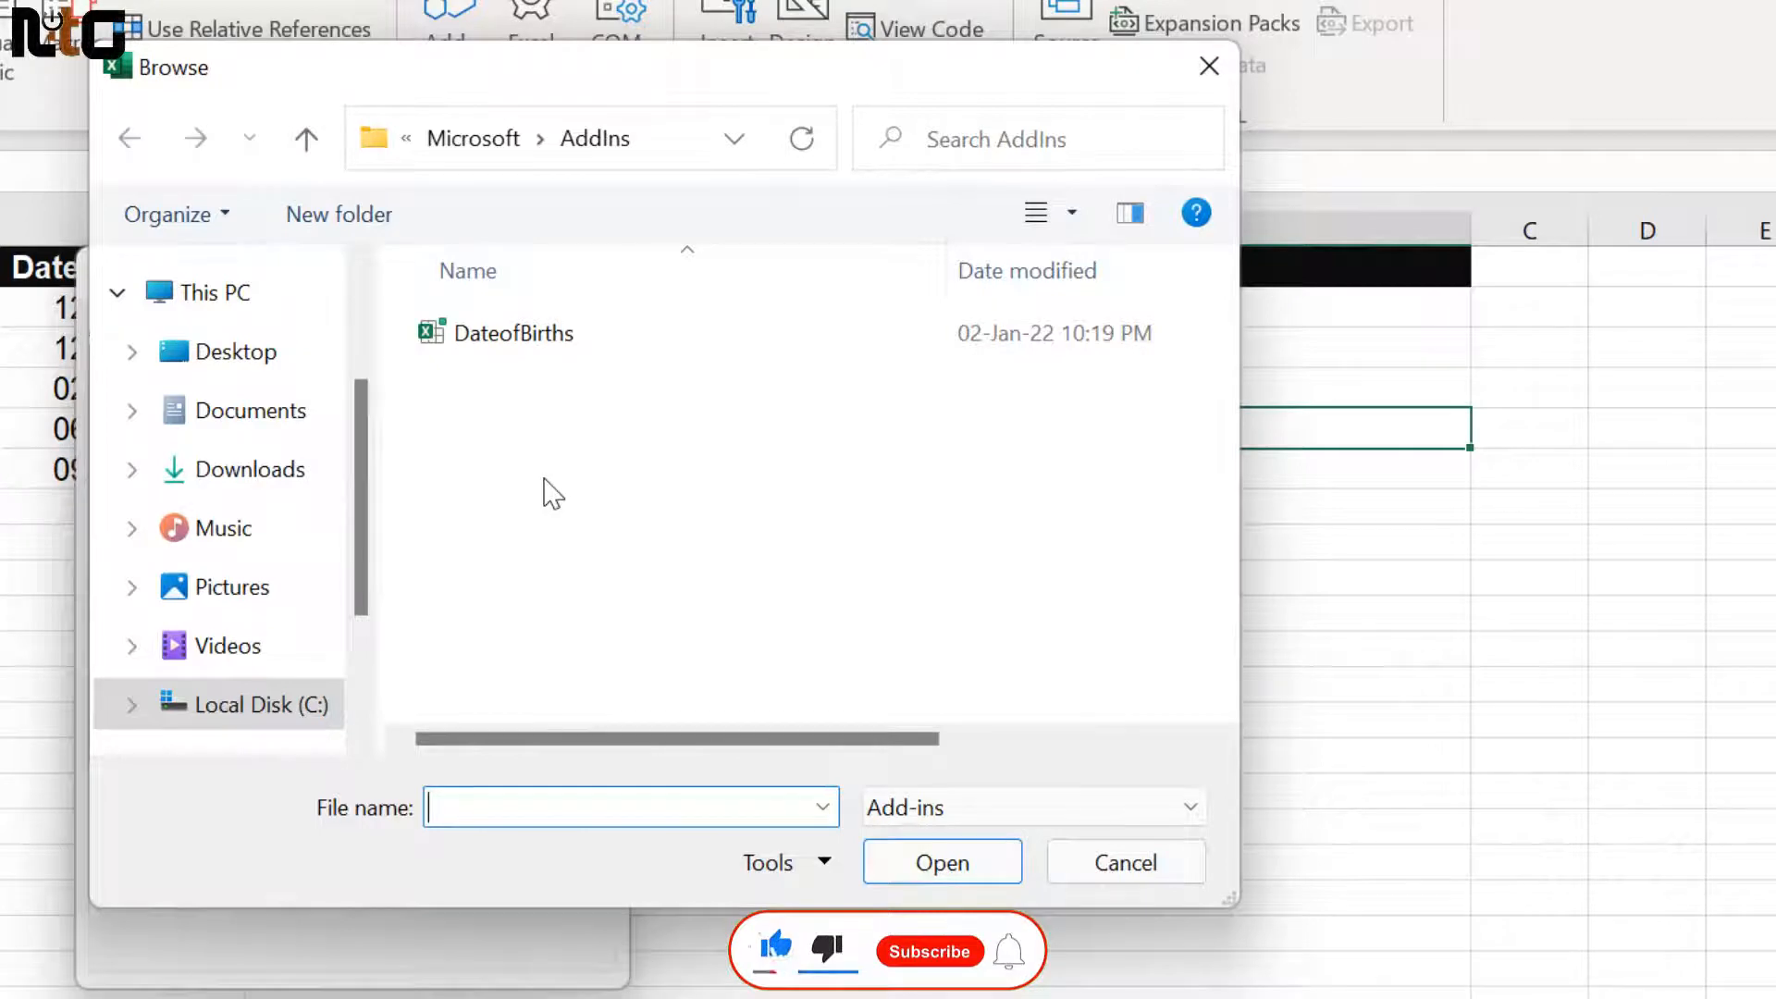
left_click(236, 355)
scroll(684, 581, "down", 5)
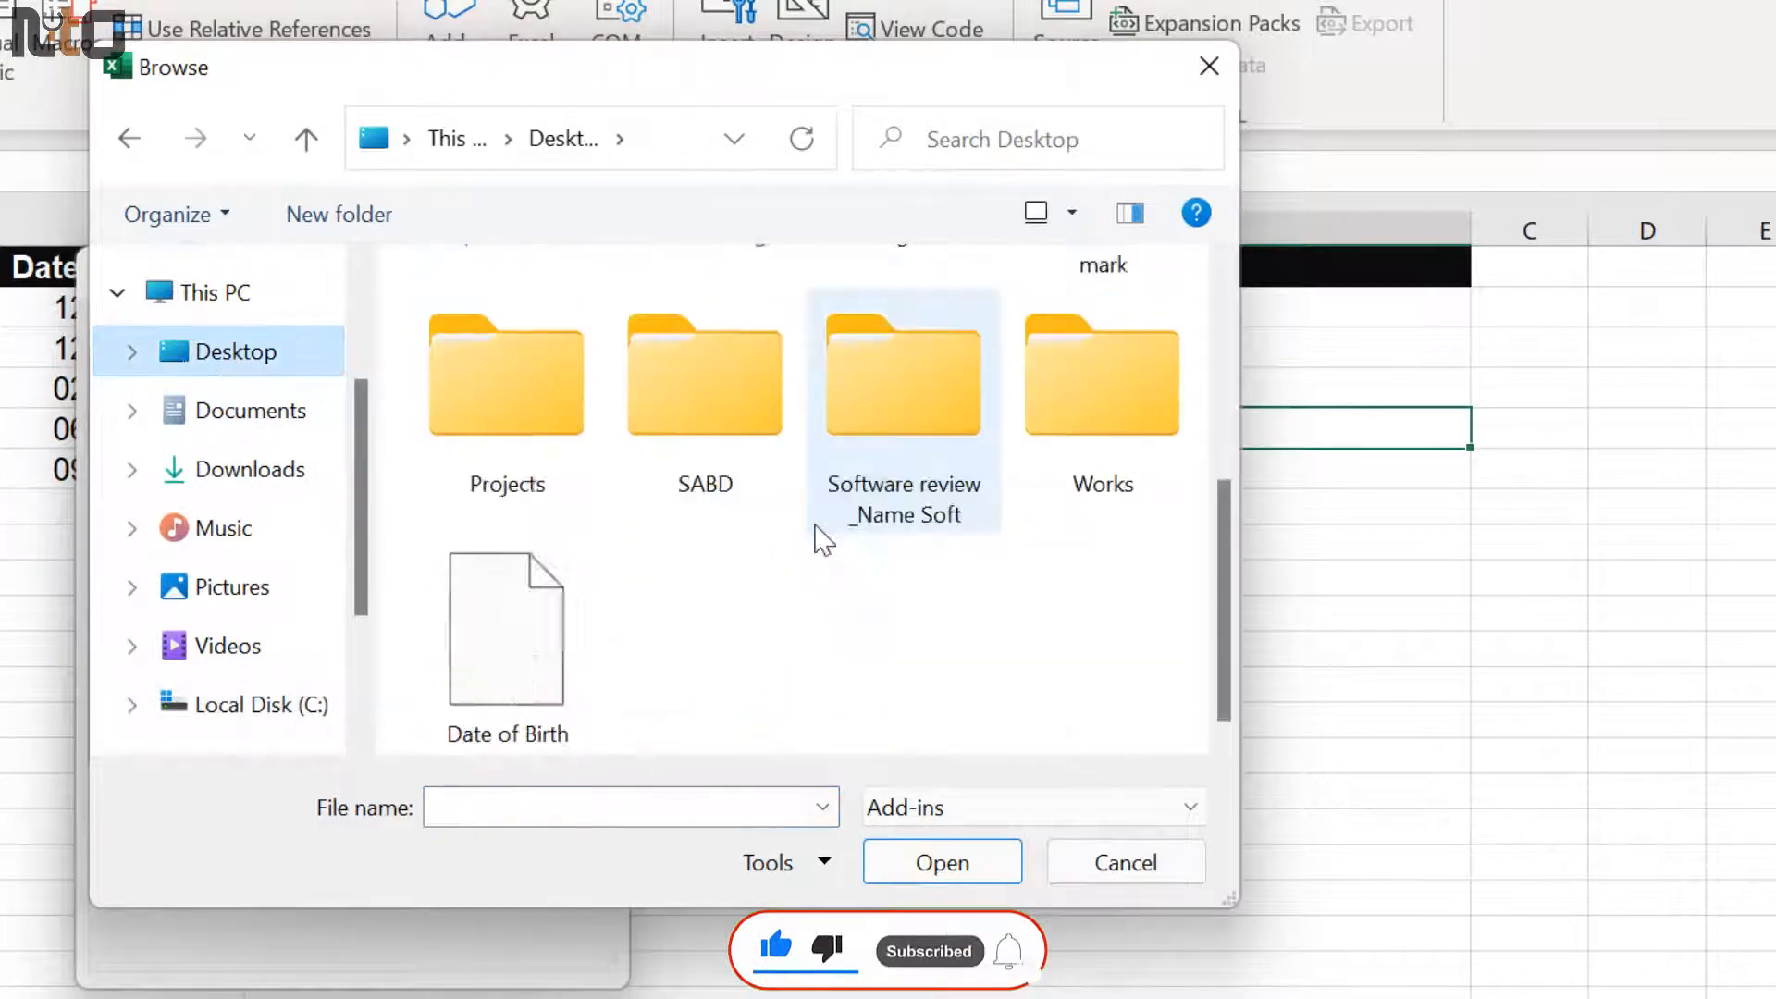
left_click(505, 718)
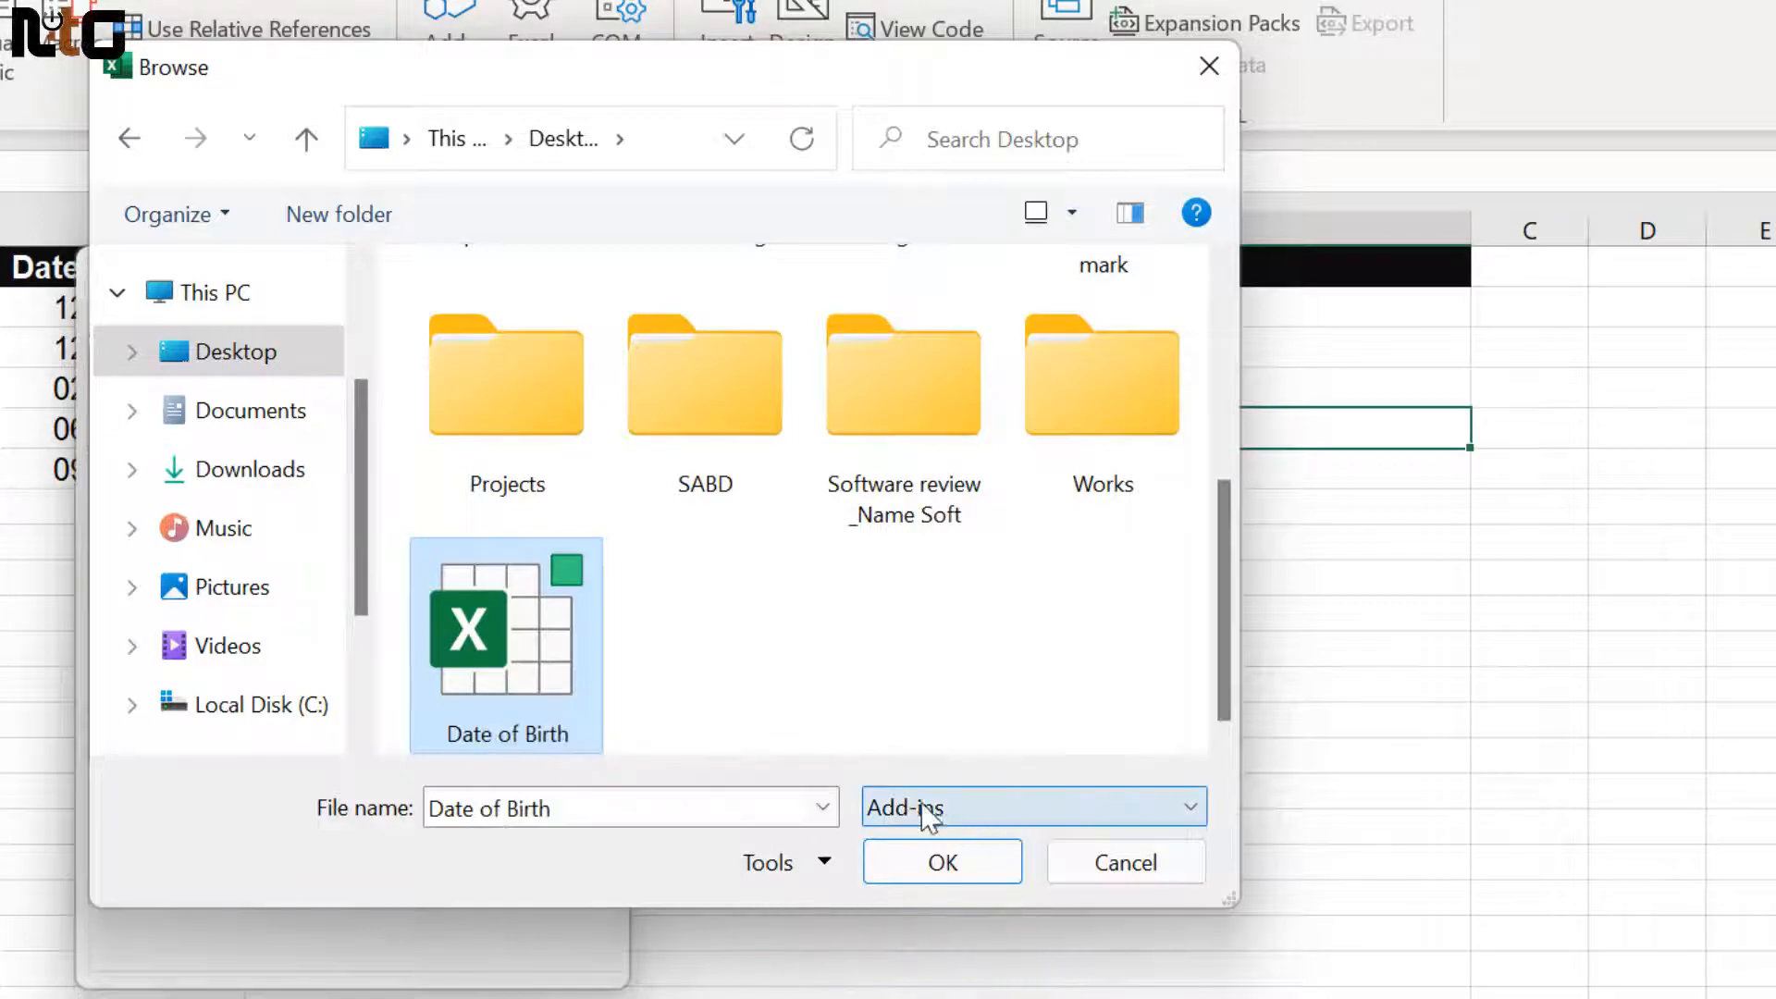
left_click(949, 863)
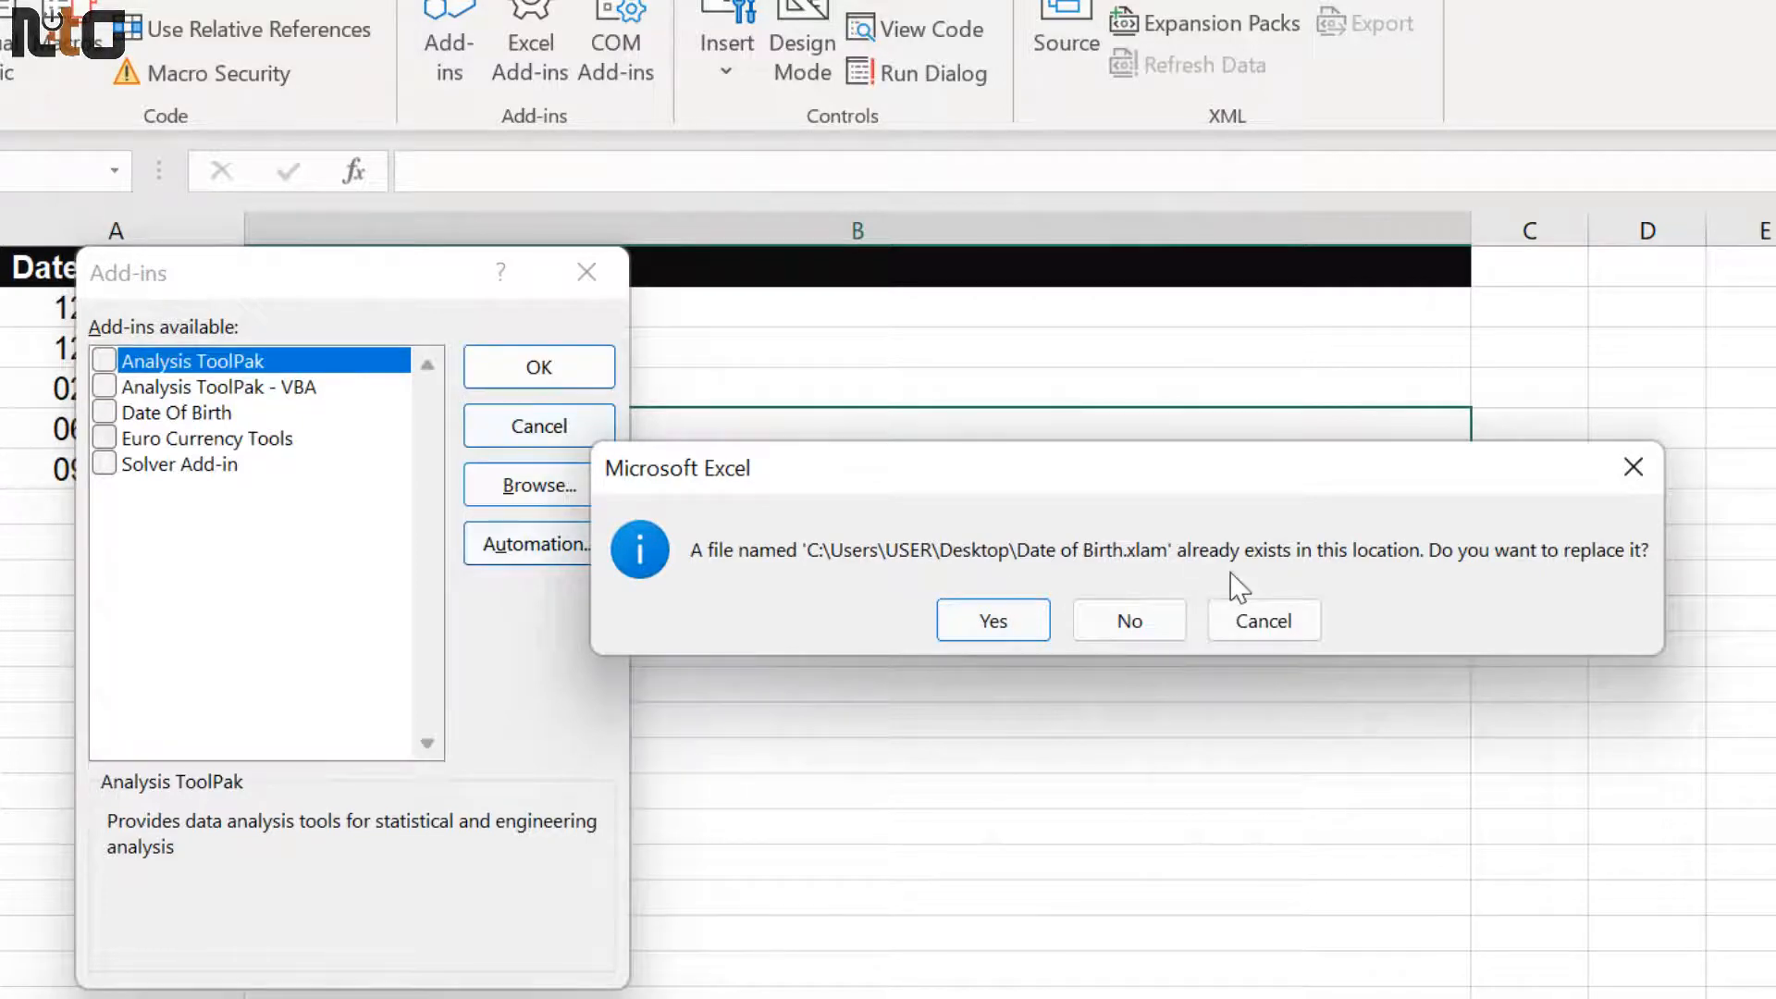
left_click(994, 621)
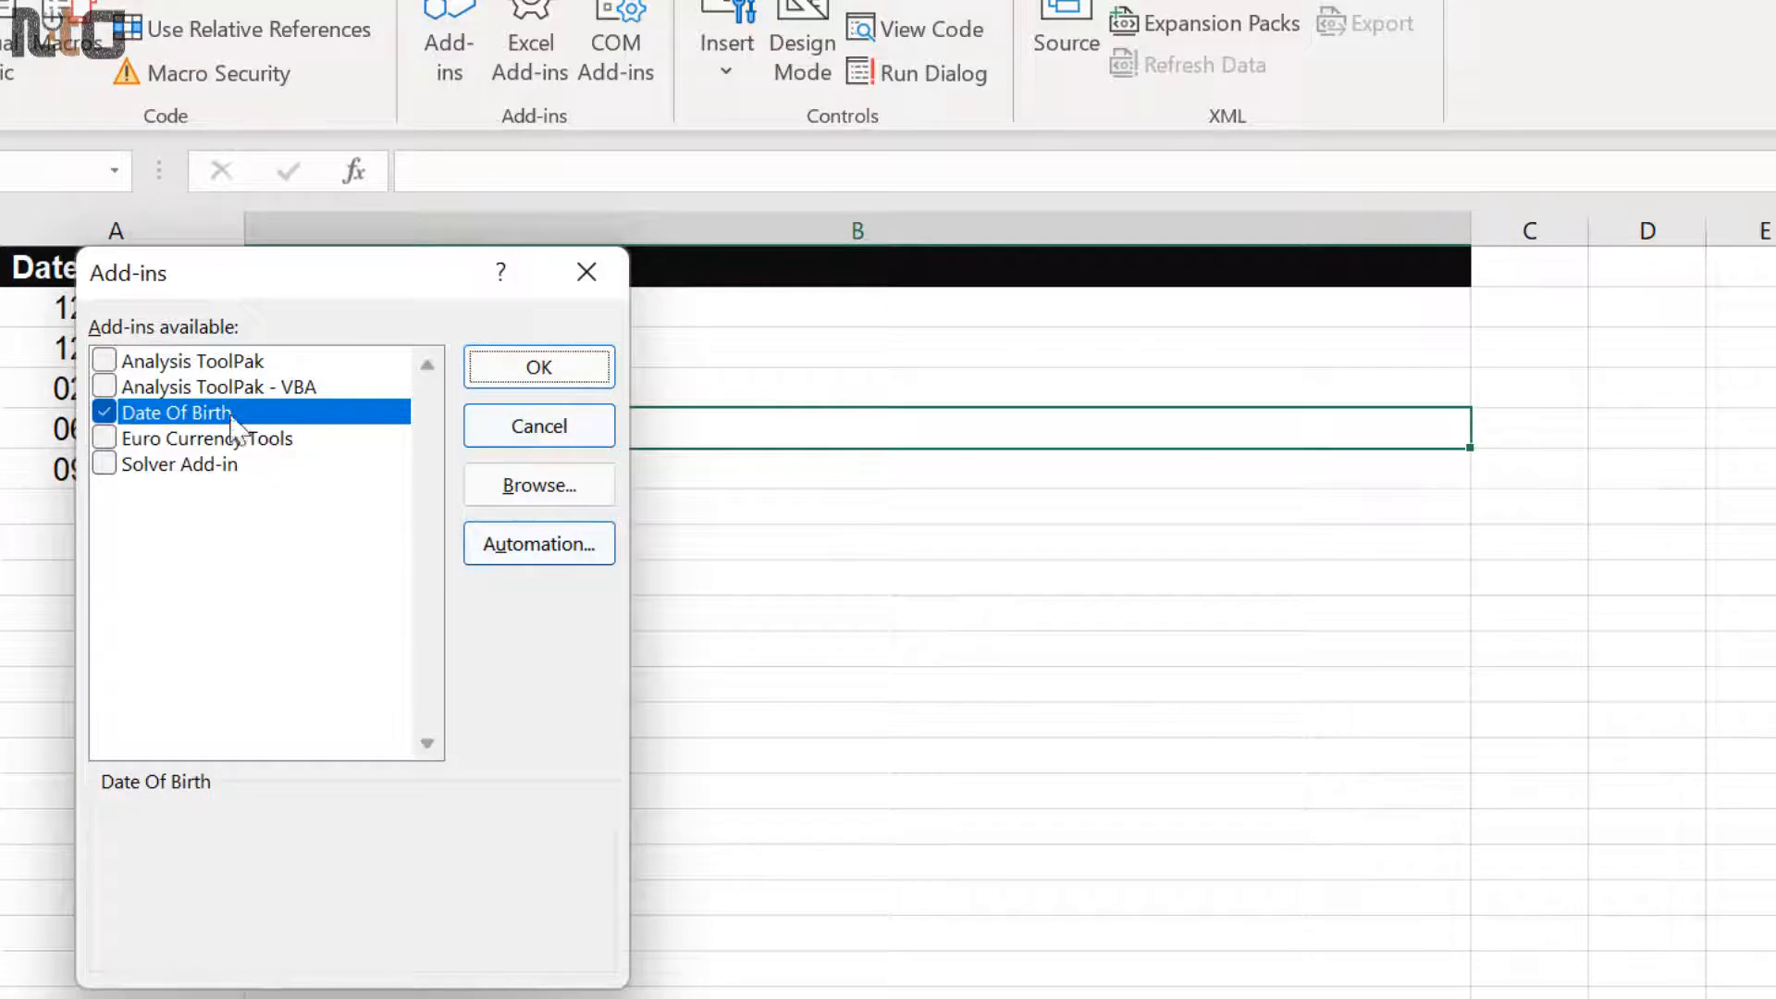
left_click(534, 375)
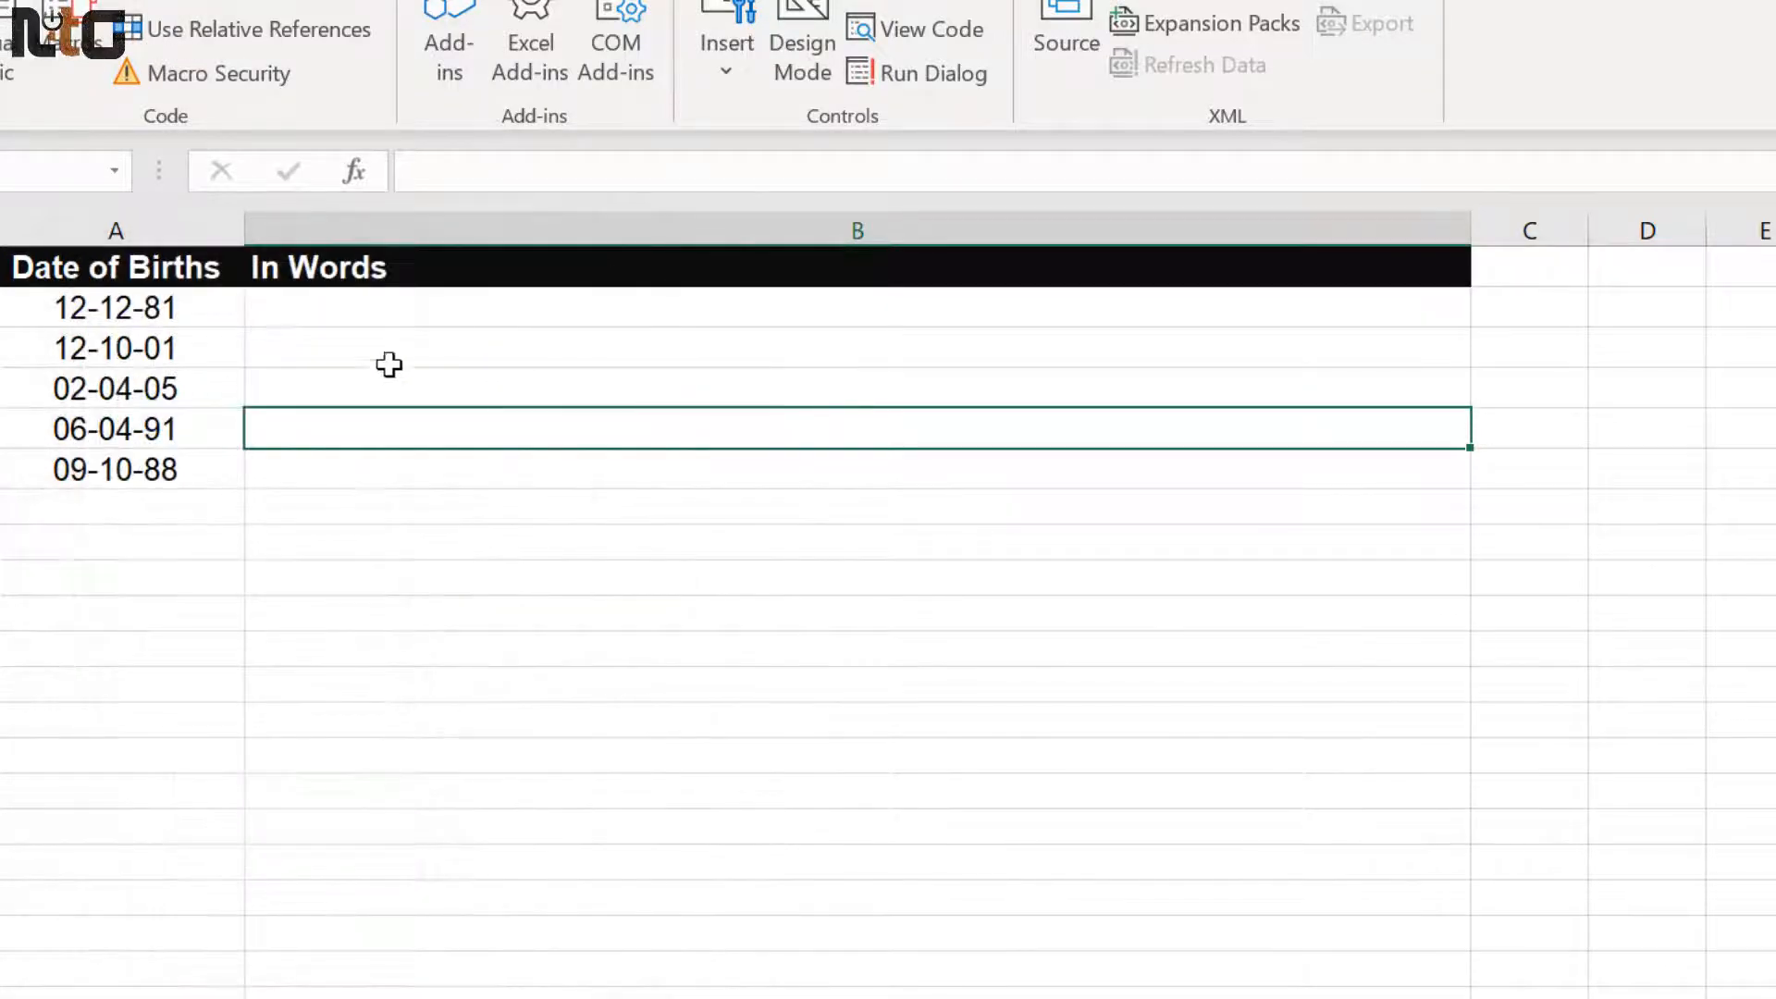
- Enter =DateToWords(A2) in cell B2 and fill the formula down to B6 for the remaining dates
left_click(327, 346)
left_click(319, 308)
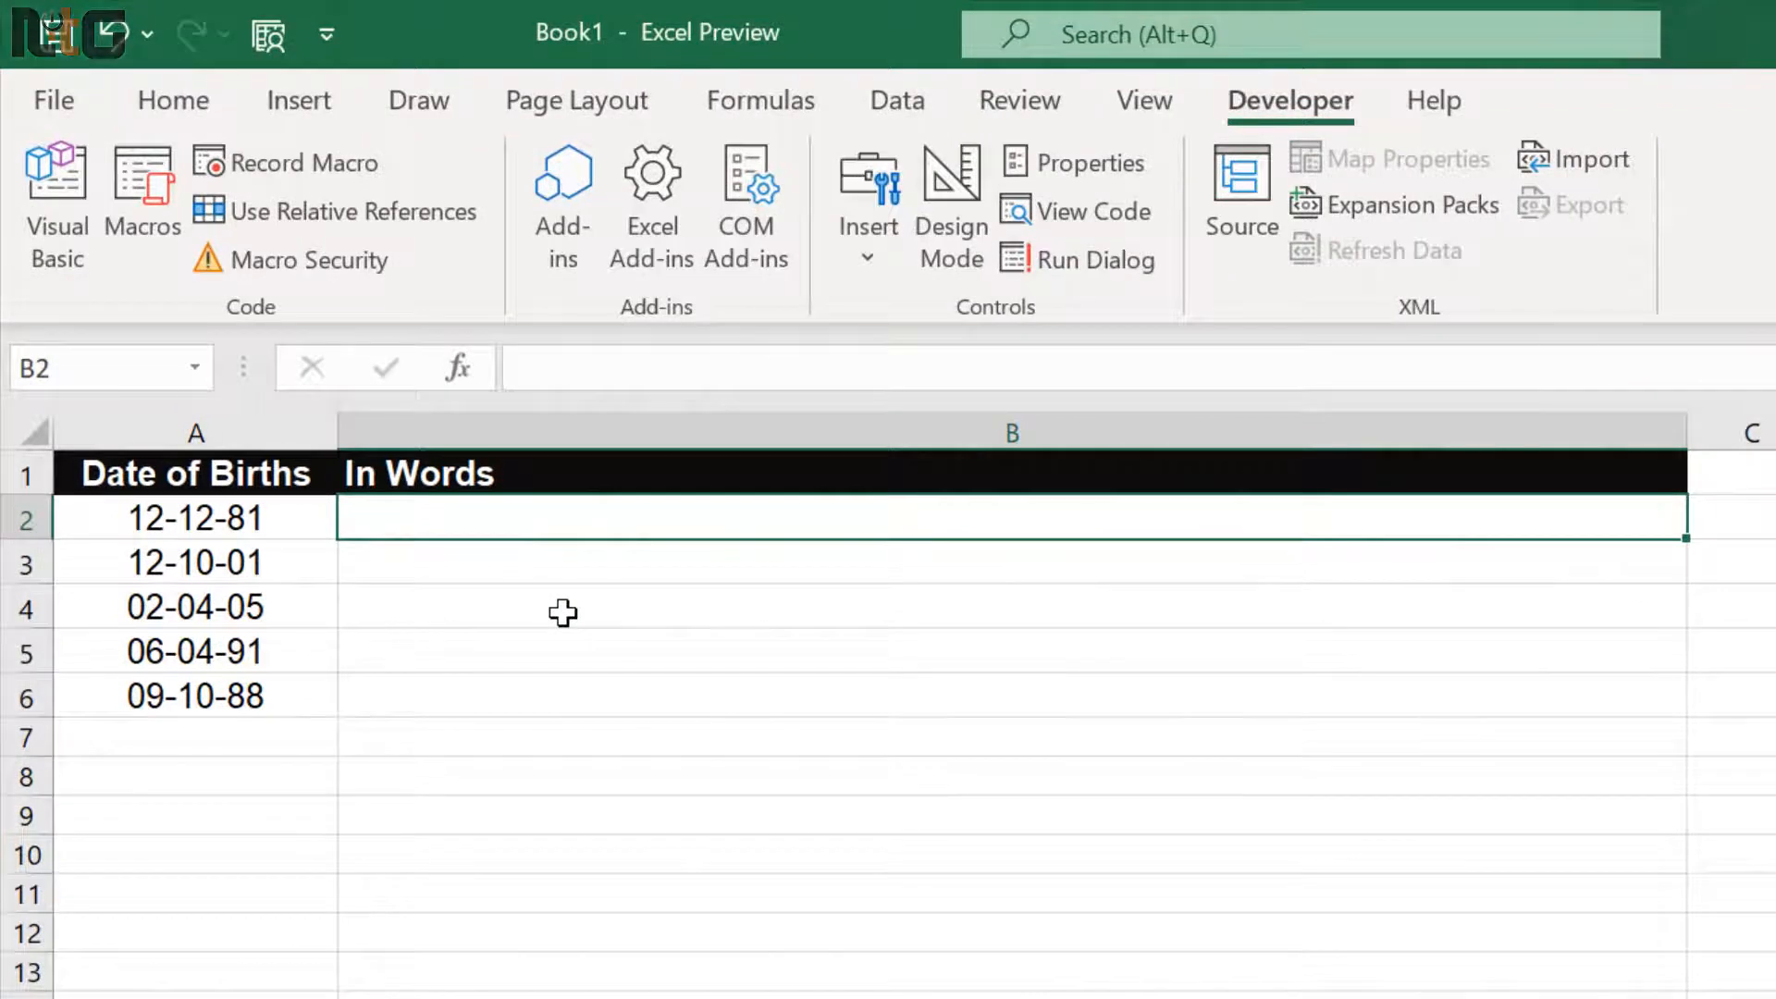
type("=date")
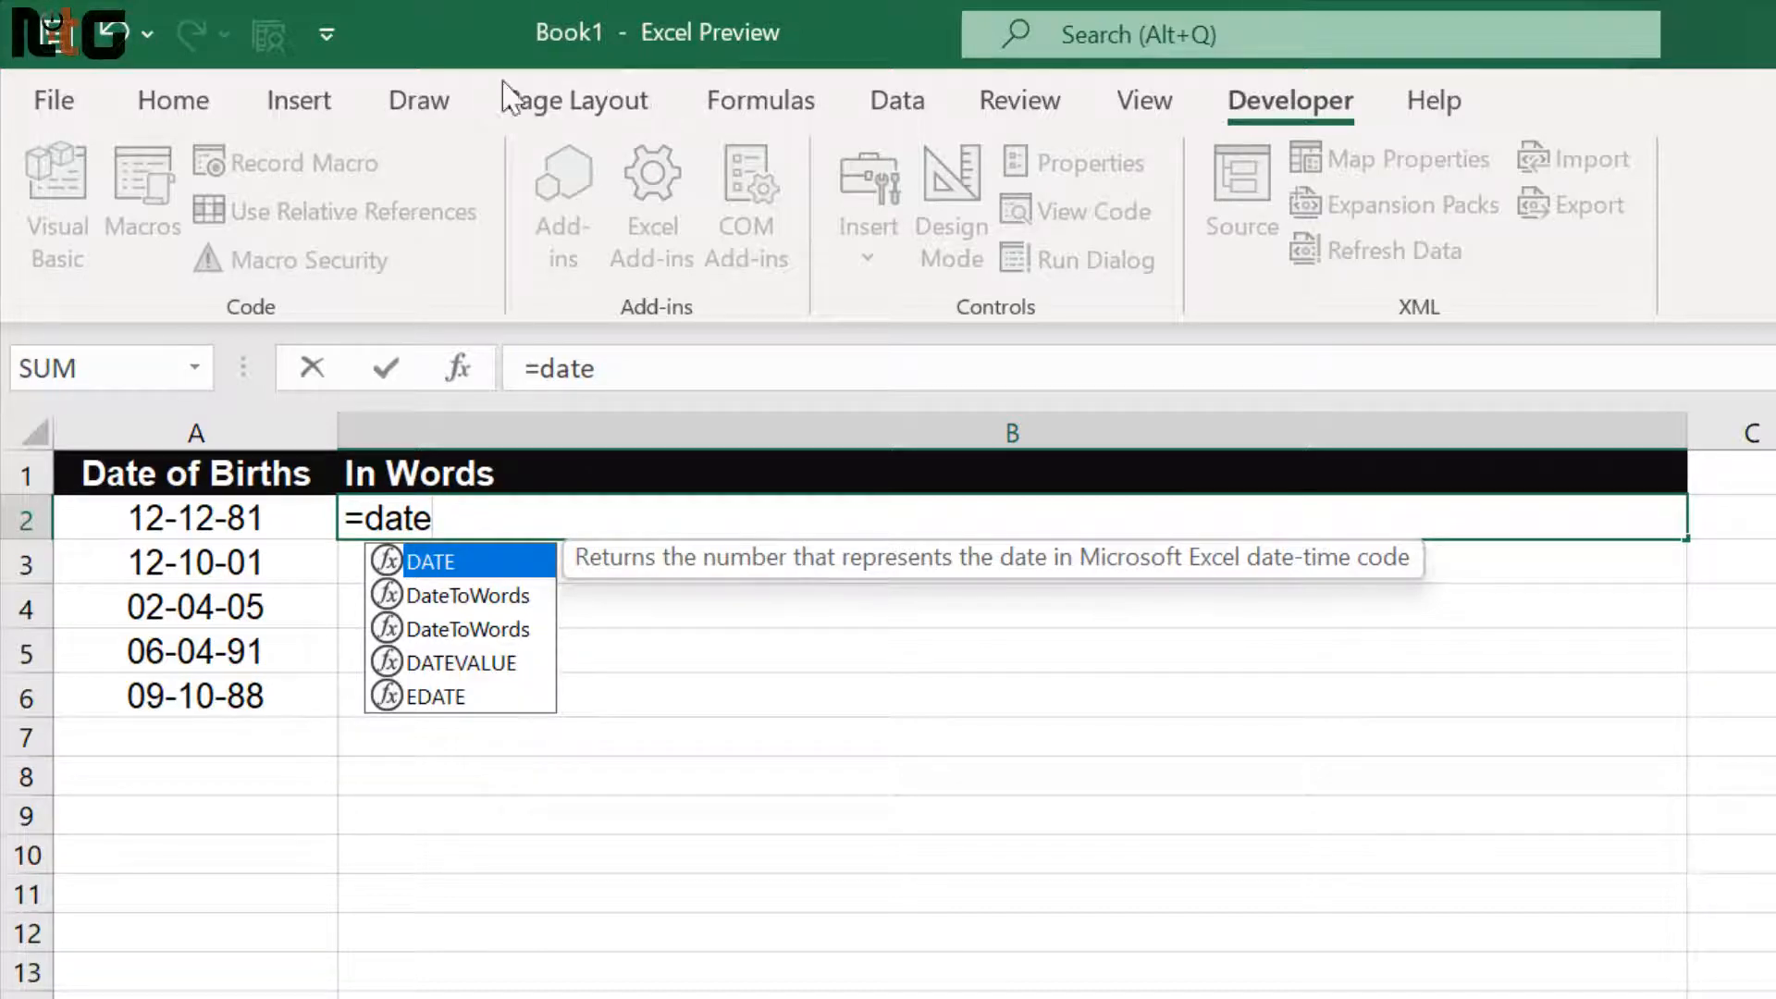
double_click(493, 596)
left_click(243, 523)
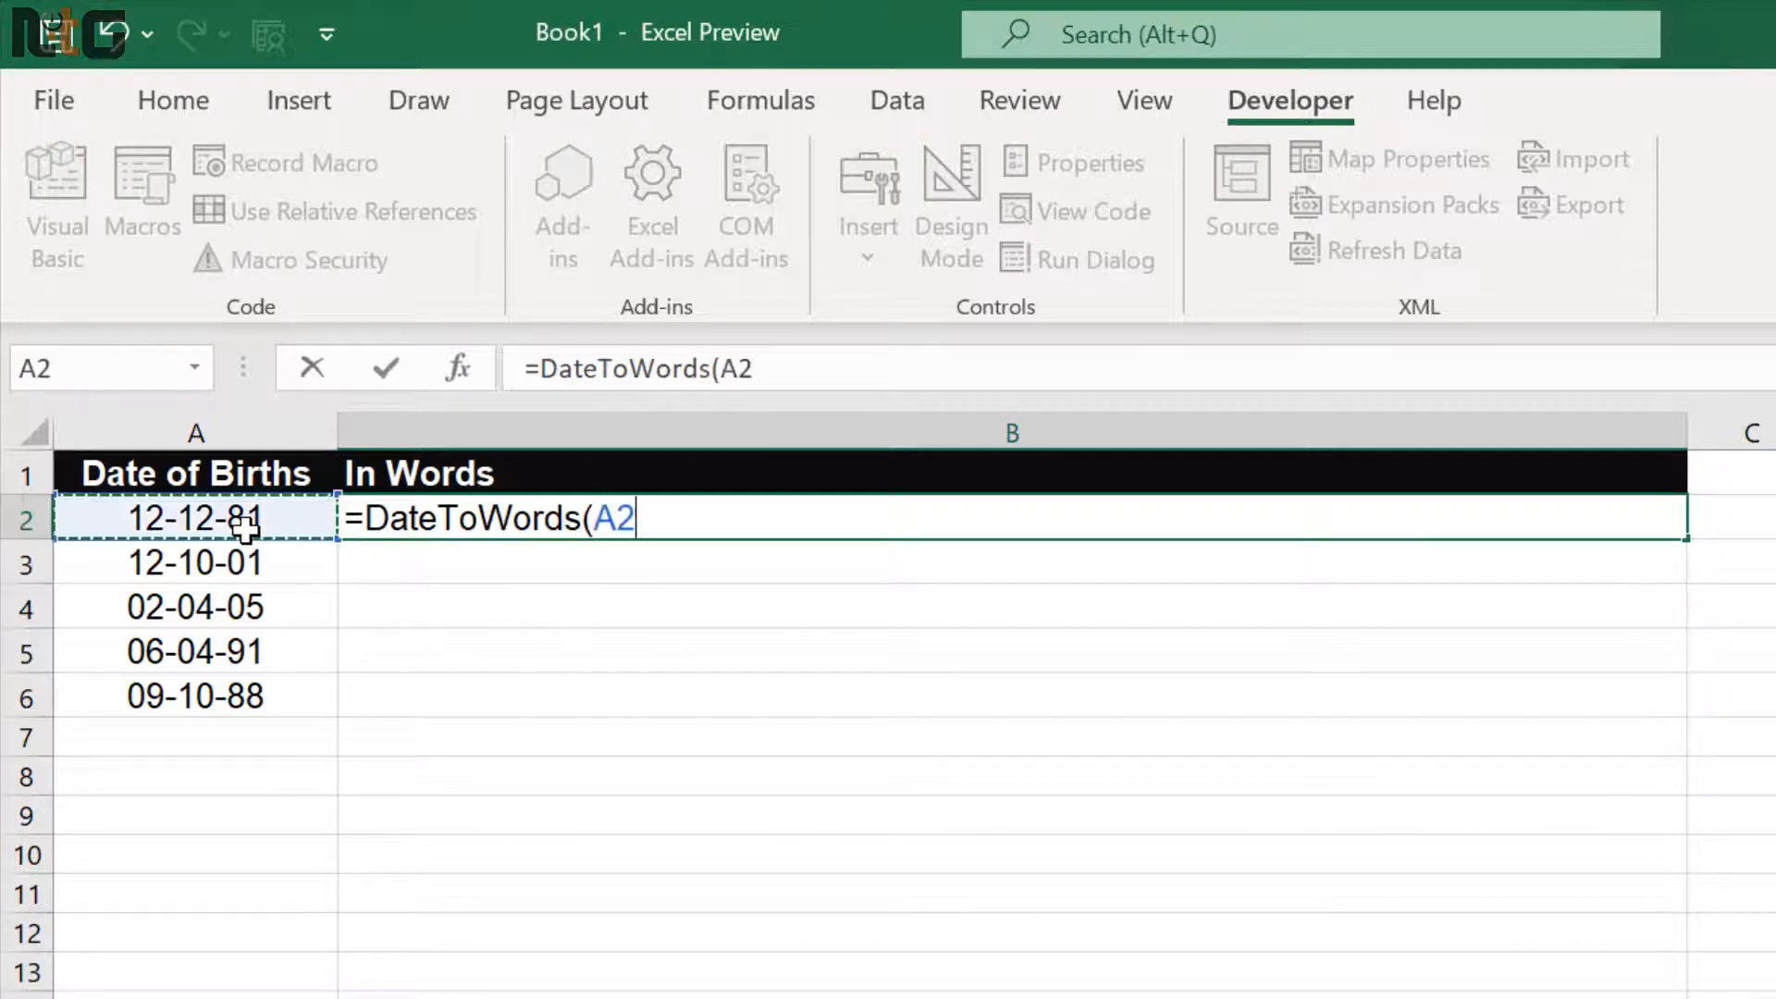
type(")")
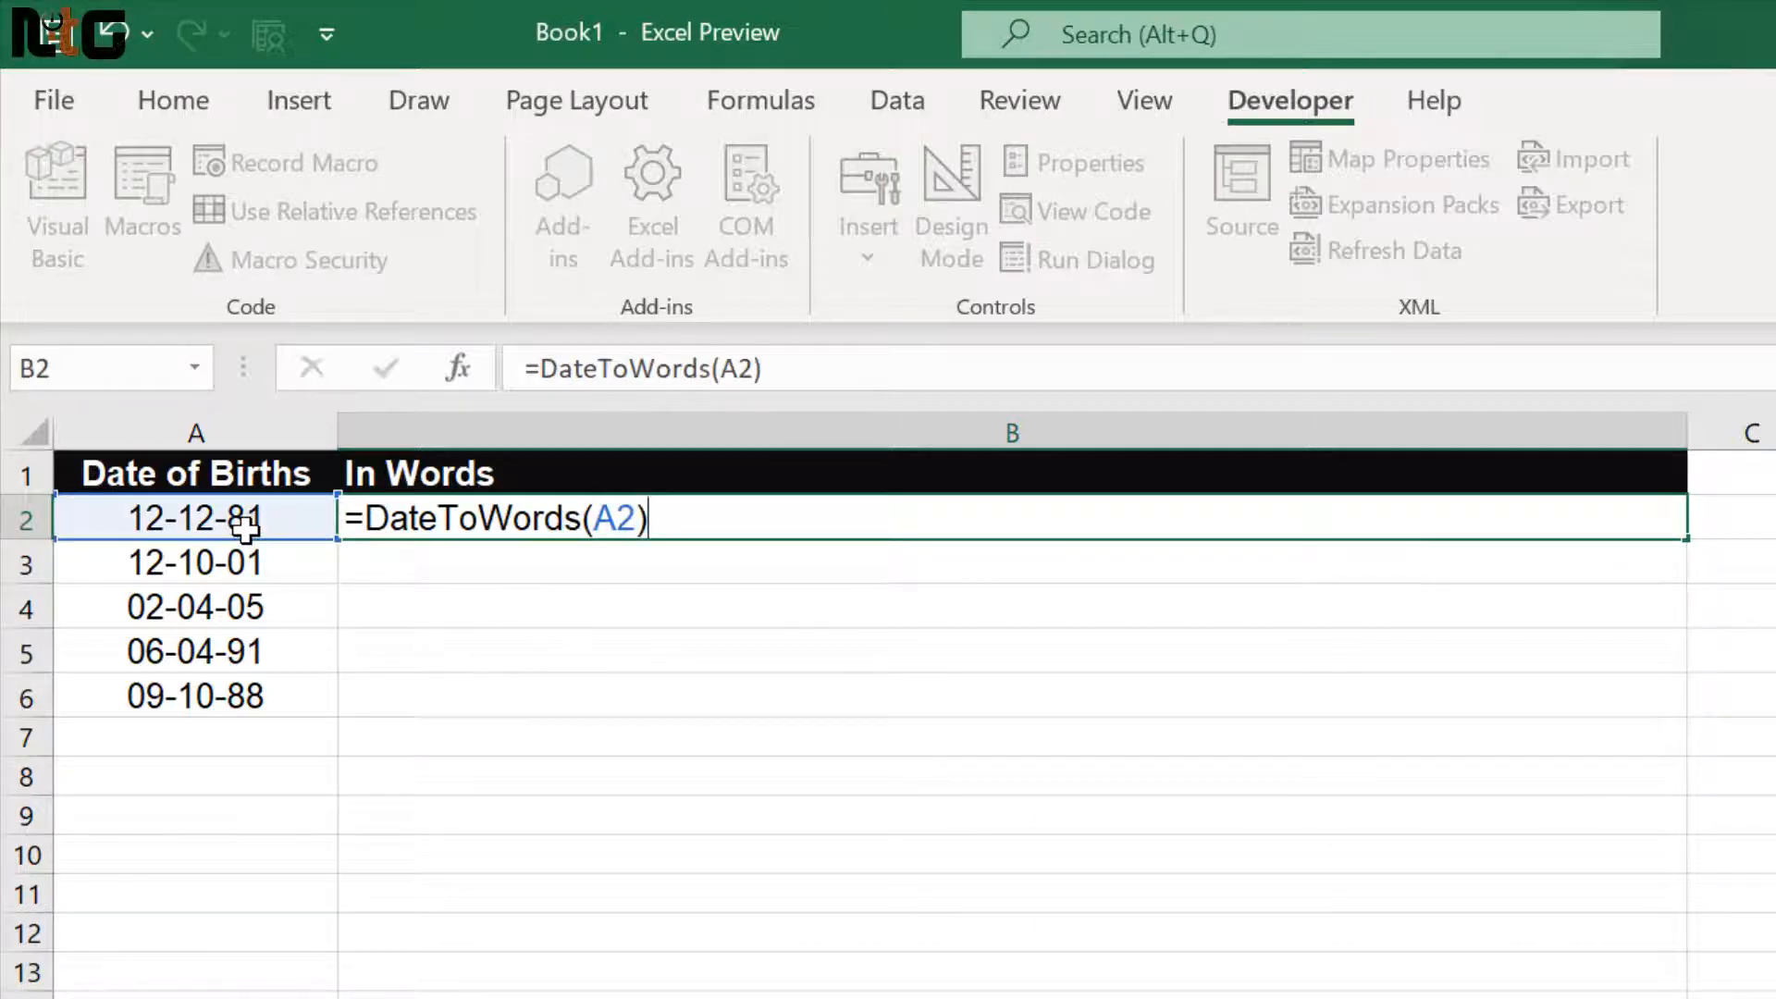
key("Return")
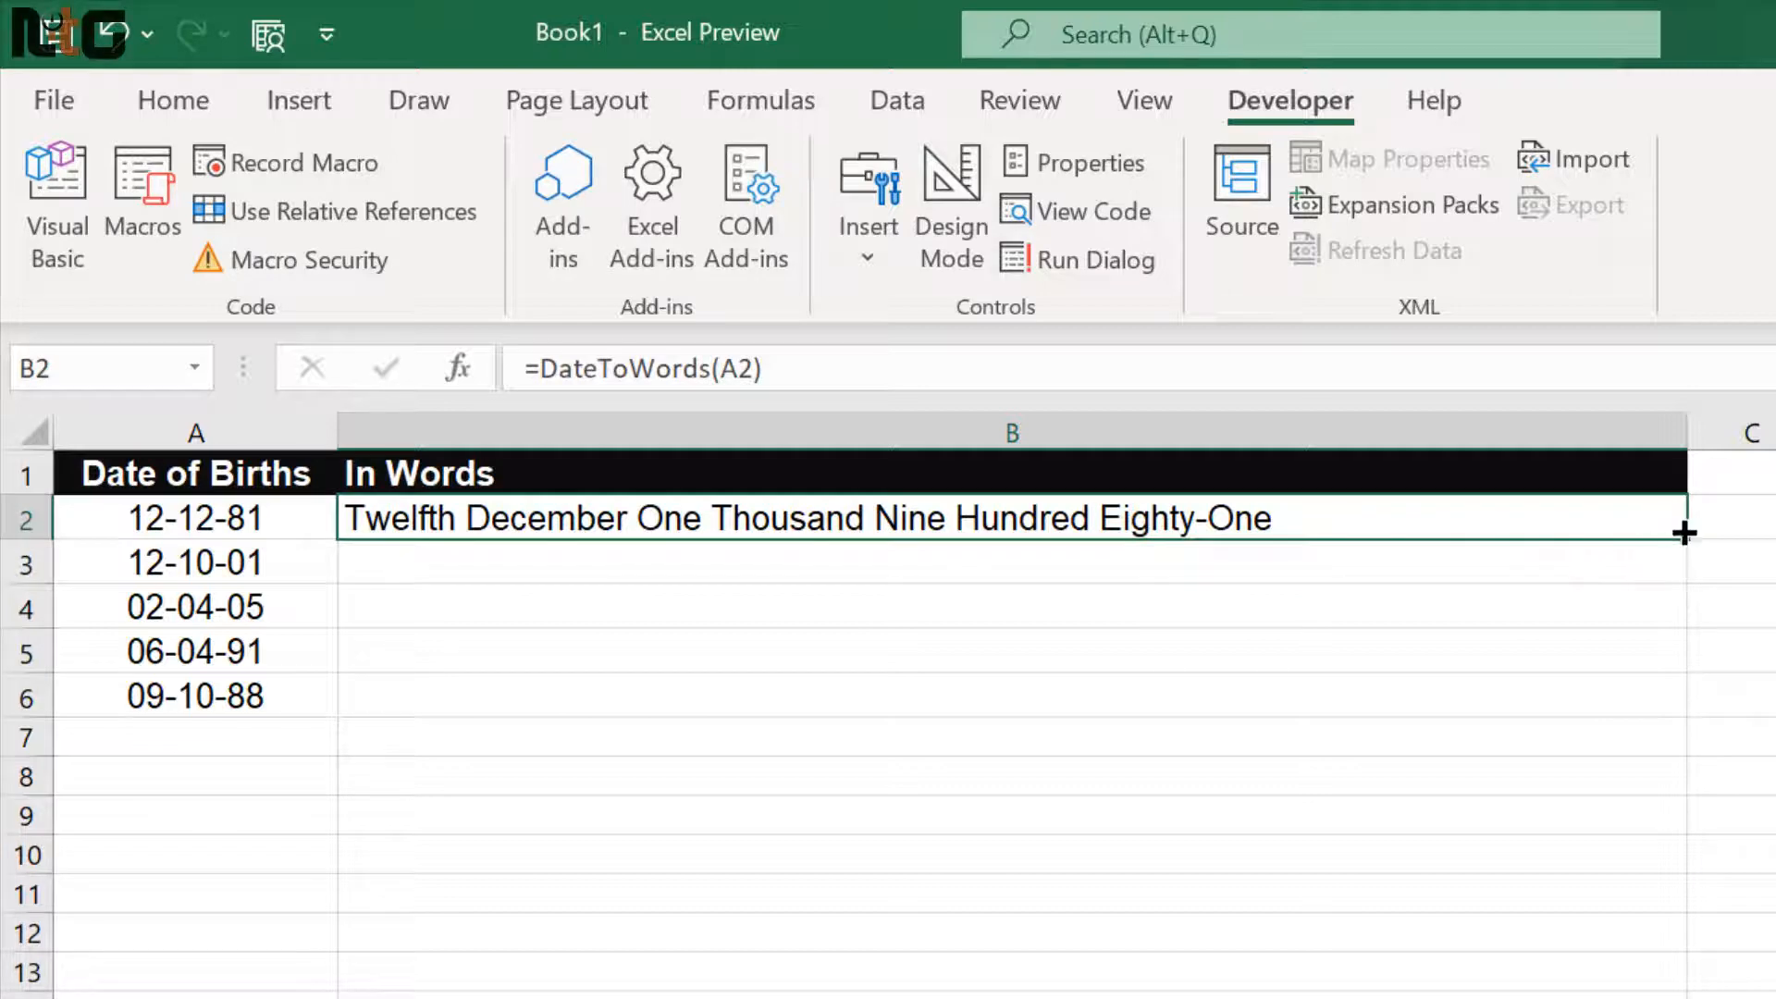
left_click_drag(1685, 537, 1683, 703)
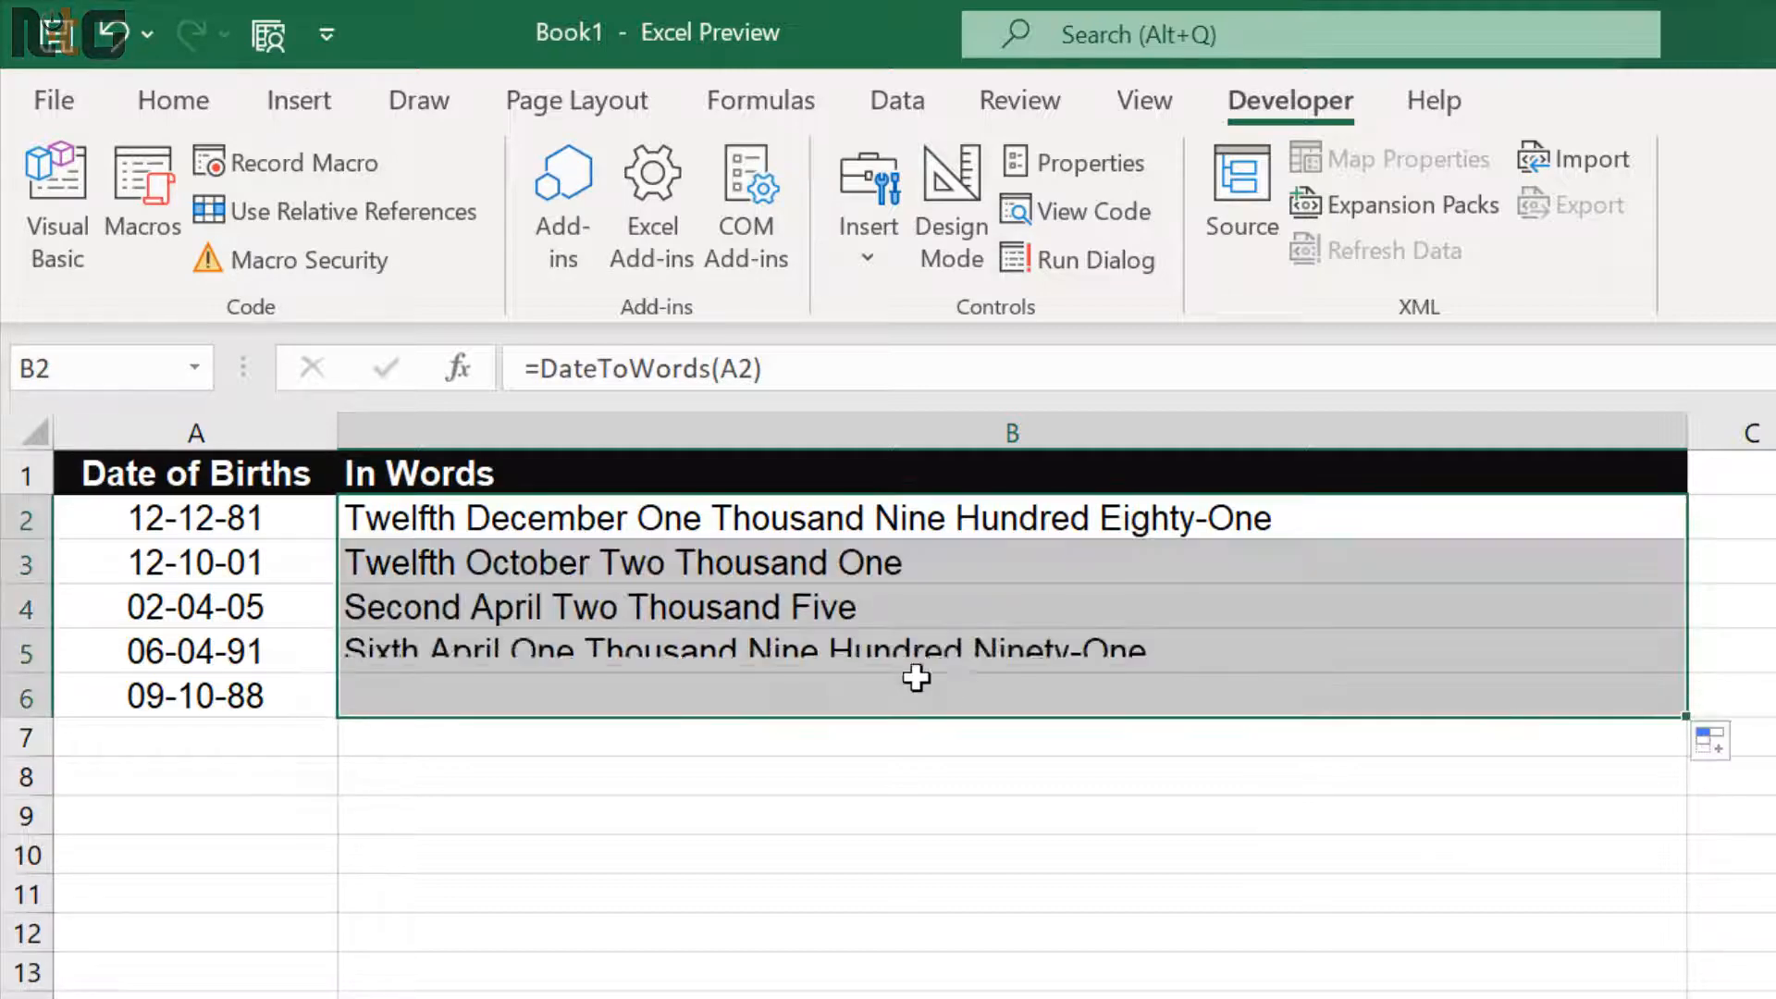
left_click(882, 773)
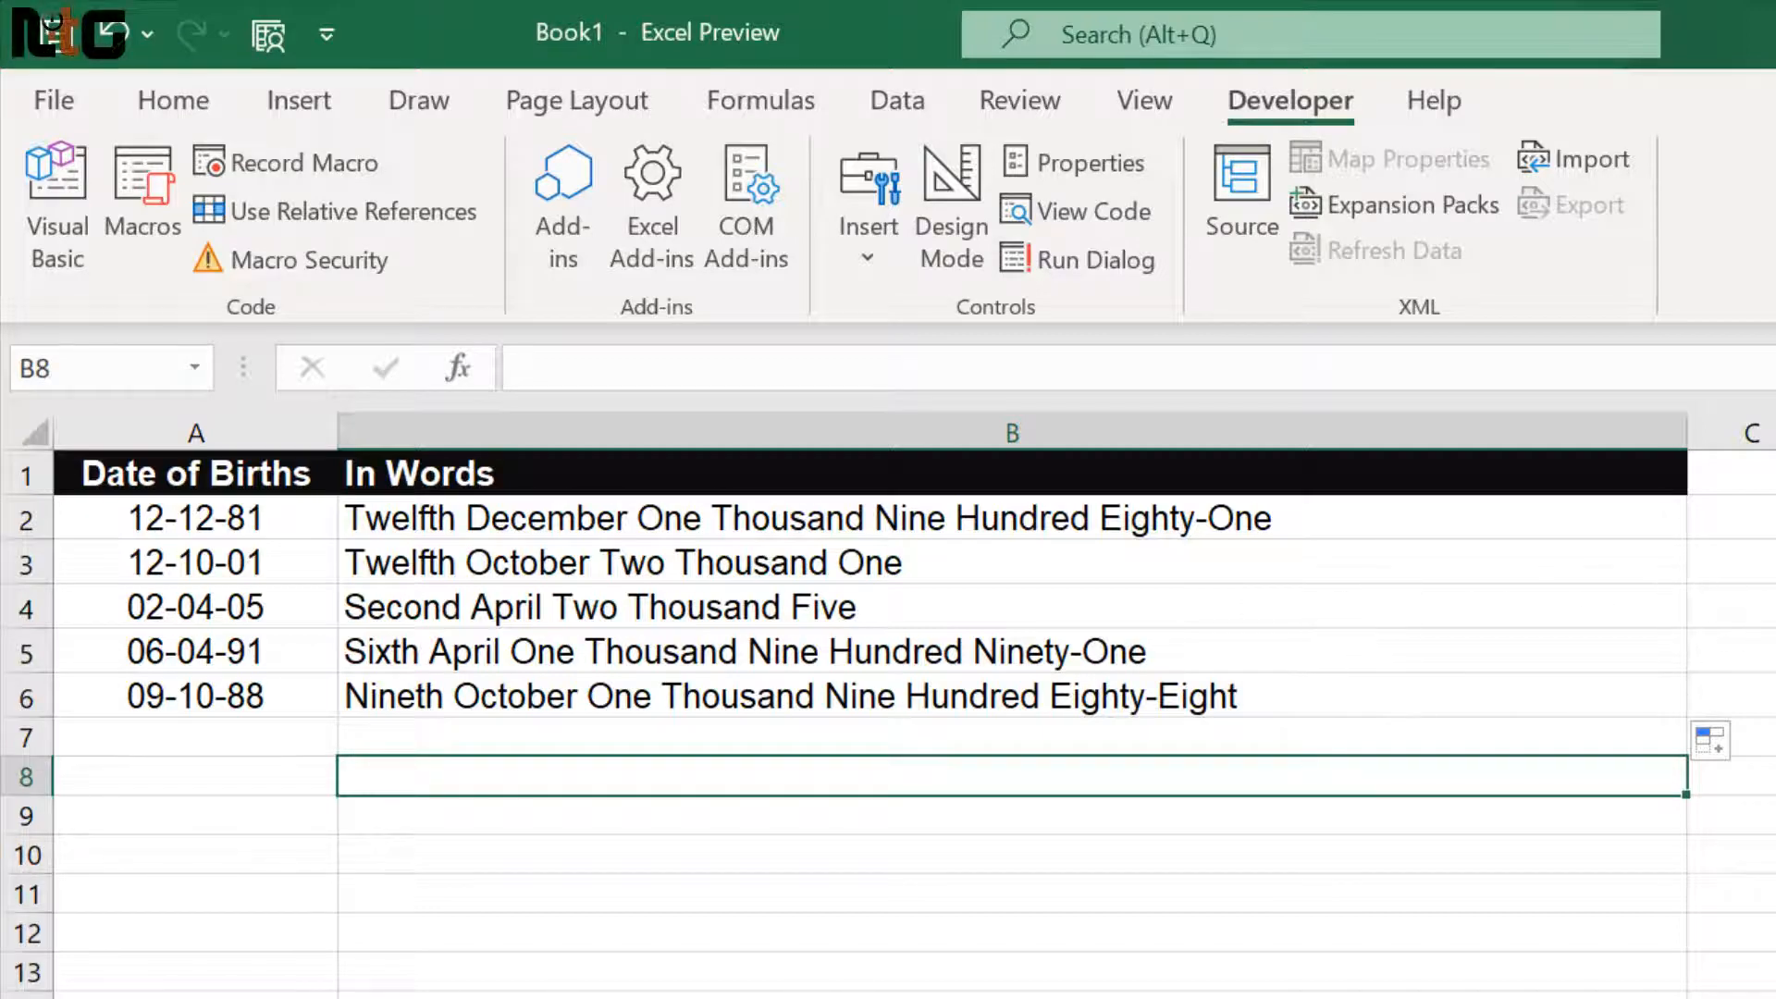
- Close the workbook without saving its changes and start a new blank workbook in Excel
key("ctrl+w")
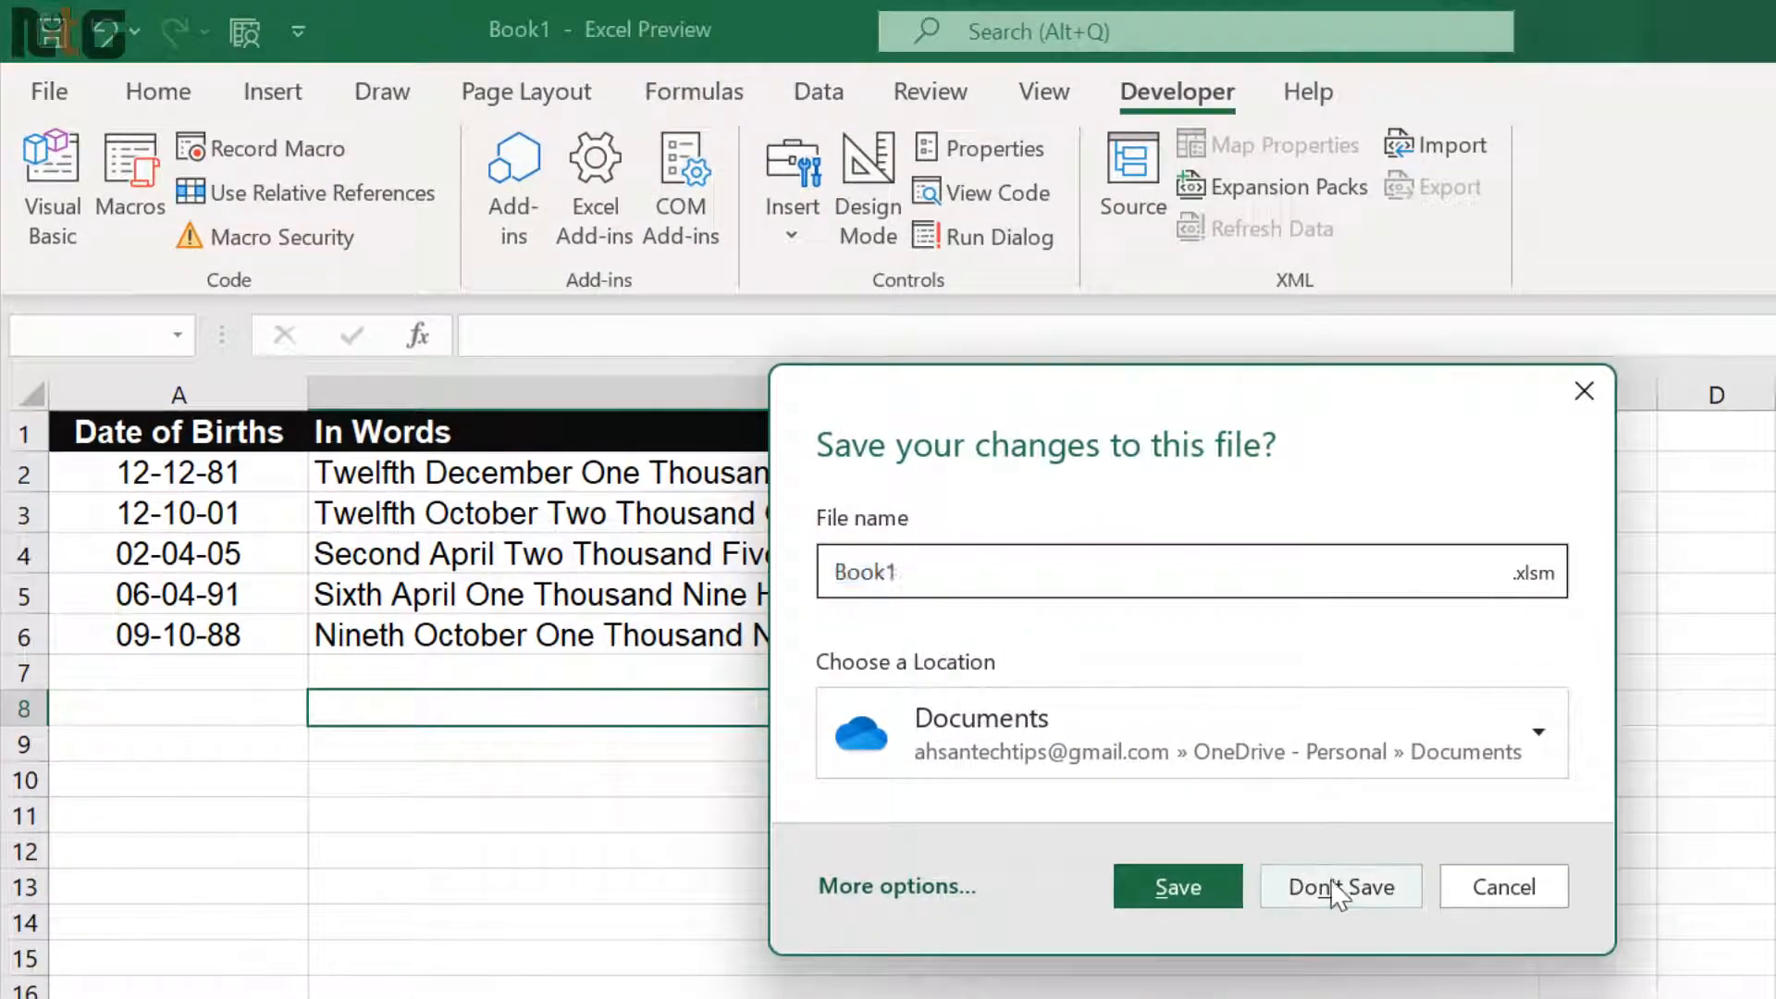
left_click(1387, 915)
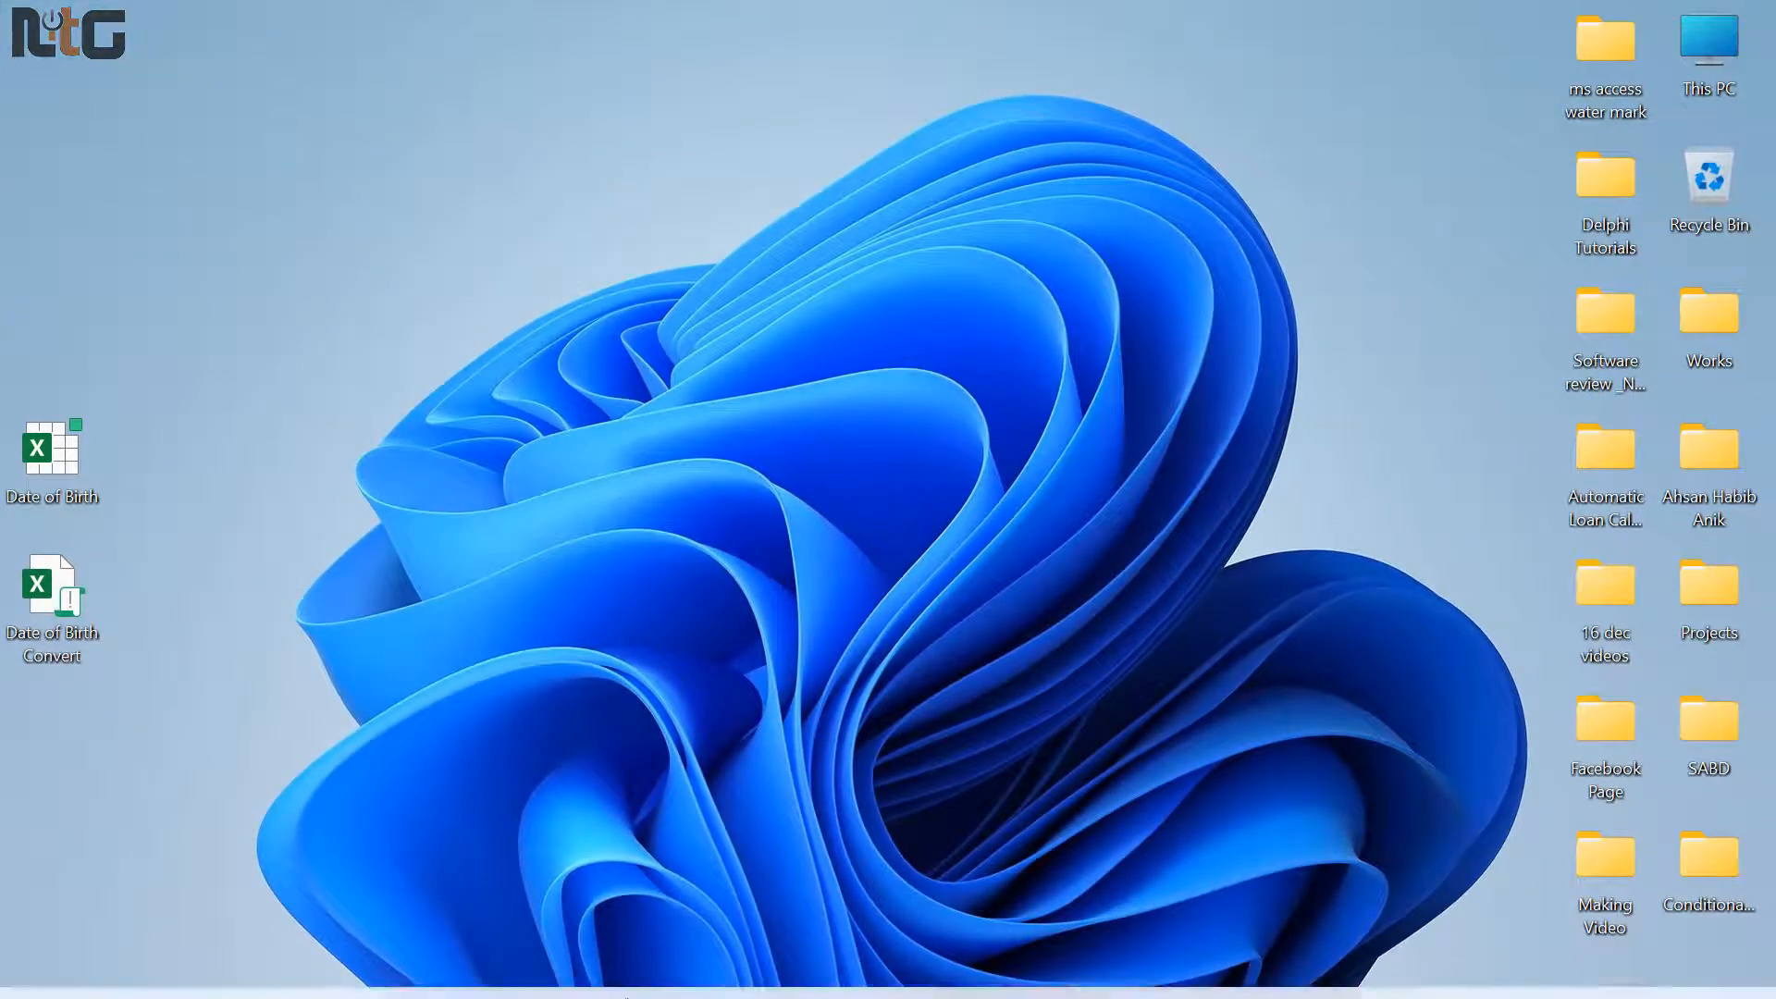
left_click(512, 967)
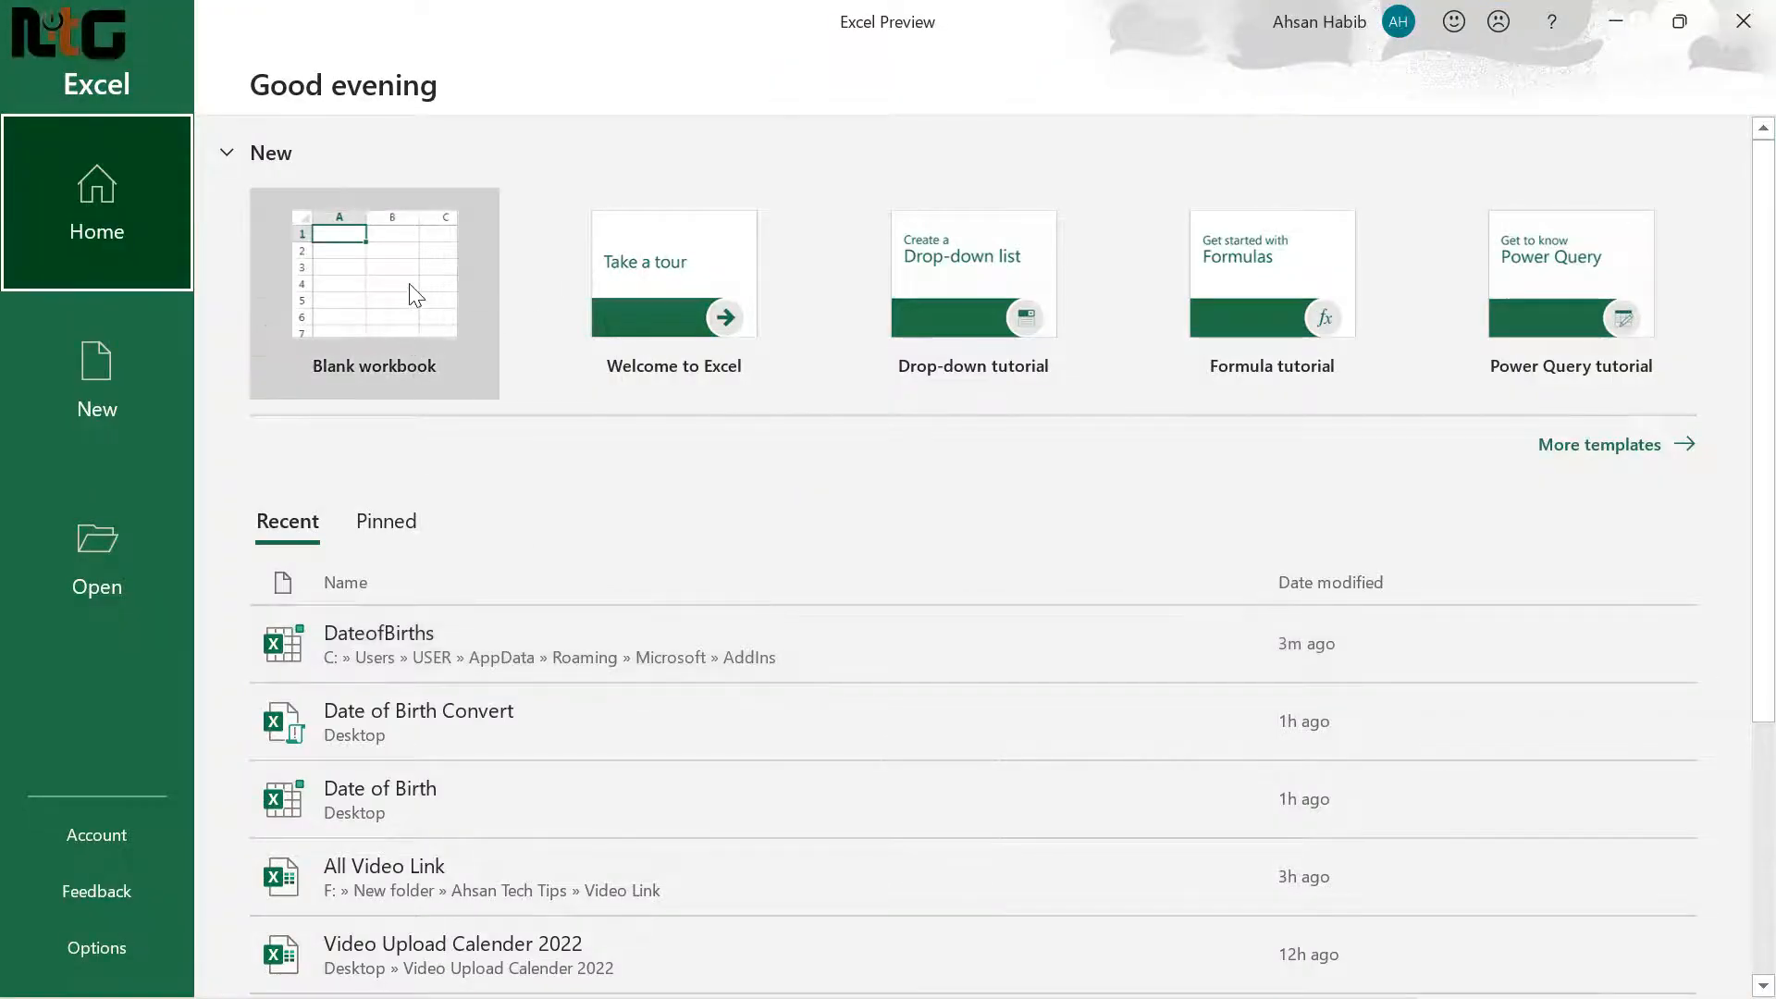
left_click(413, 295)
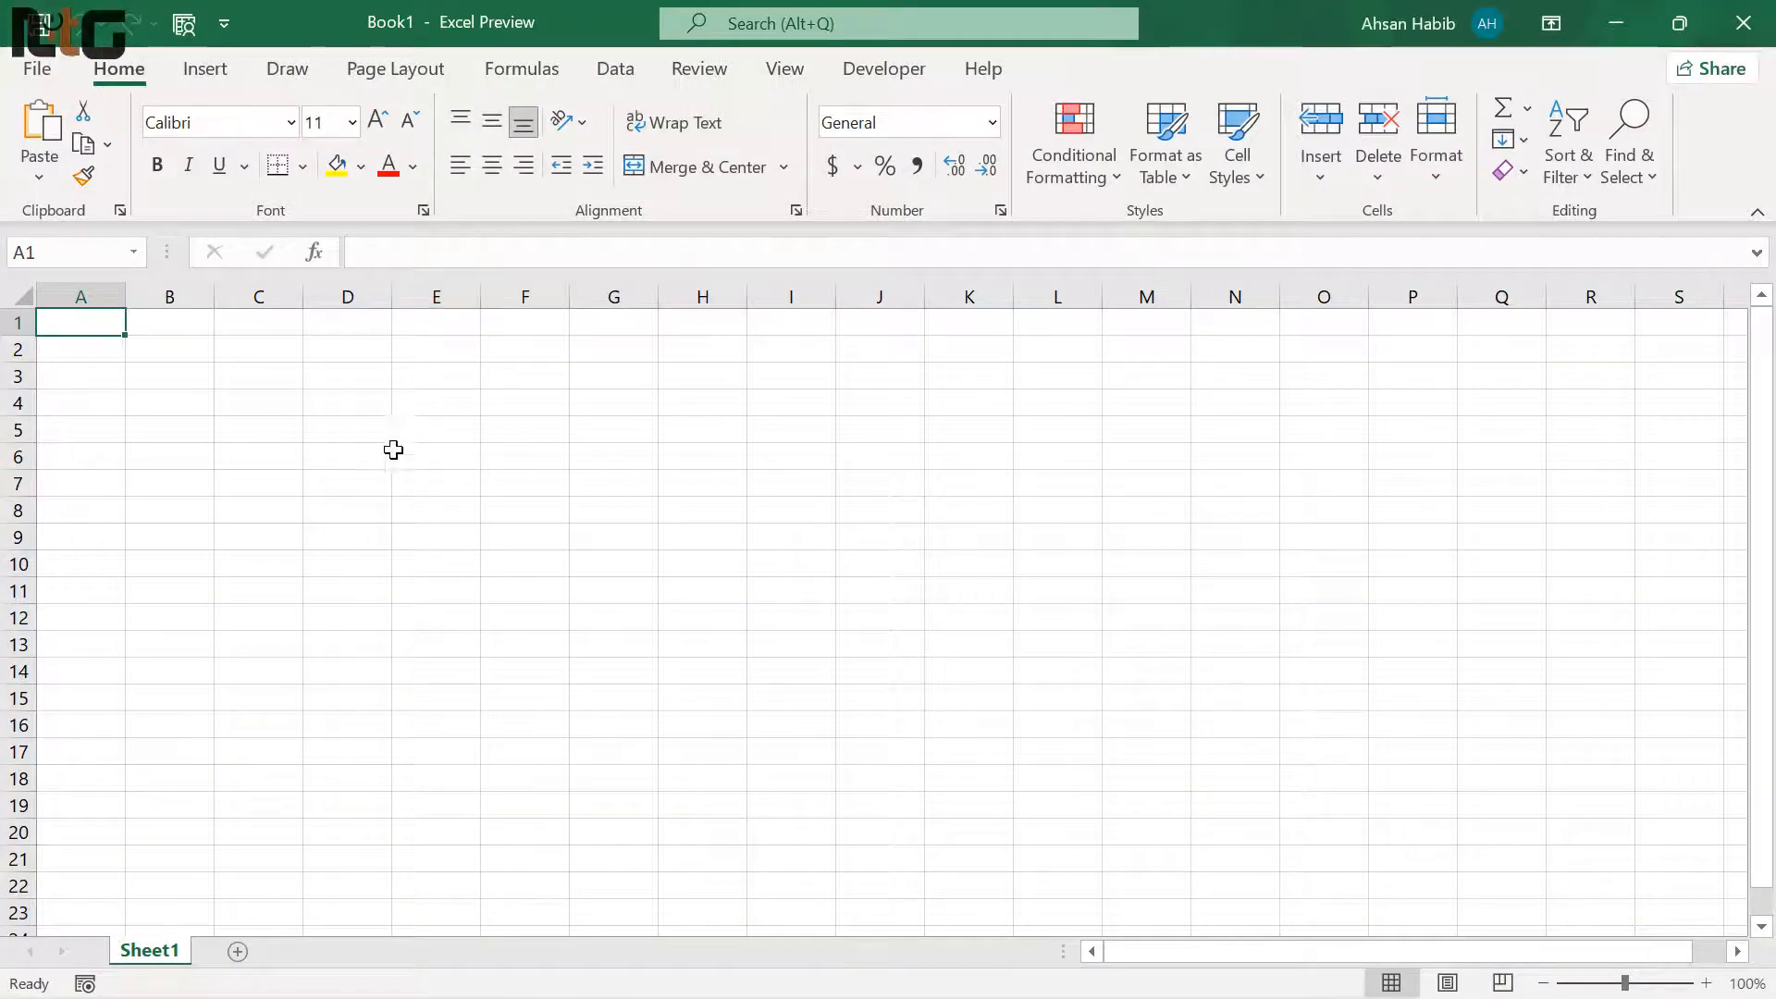
- Enter the date 12/4/2004 in cell A3 of the new workbook
left_click(103, 357)
left_click(103, 379)
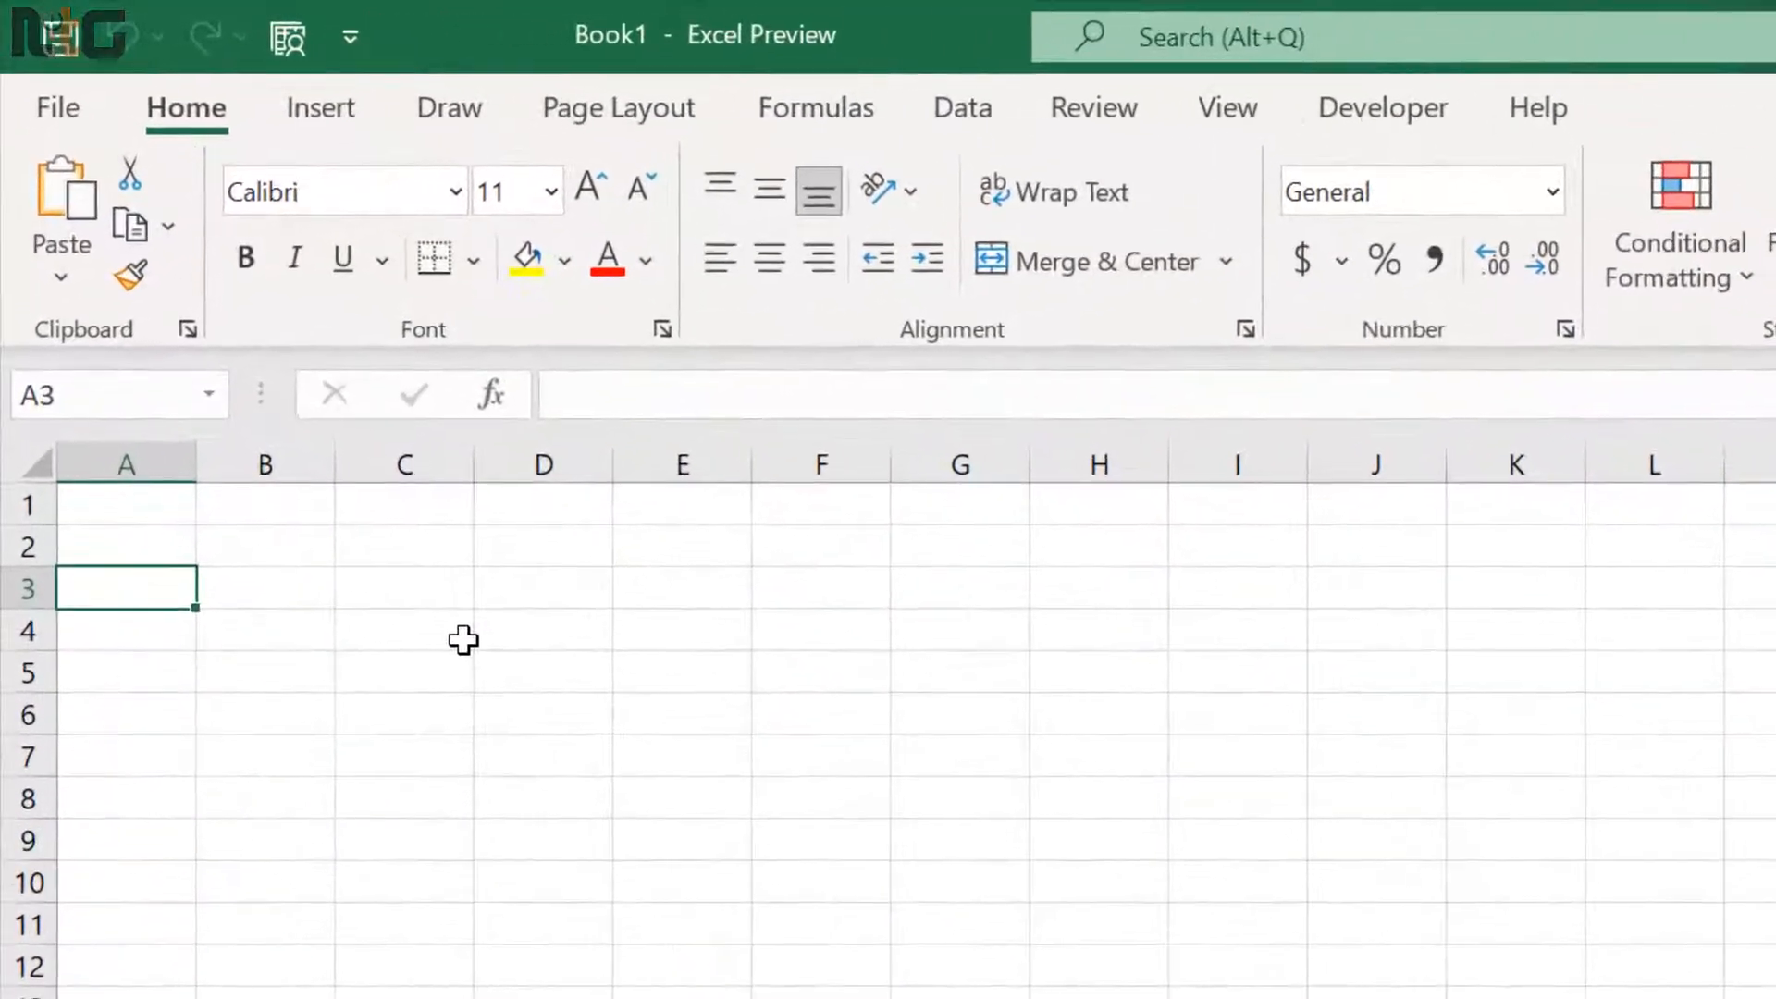
type("12/4")
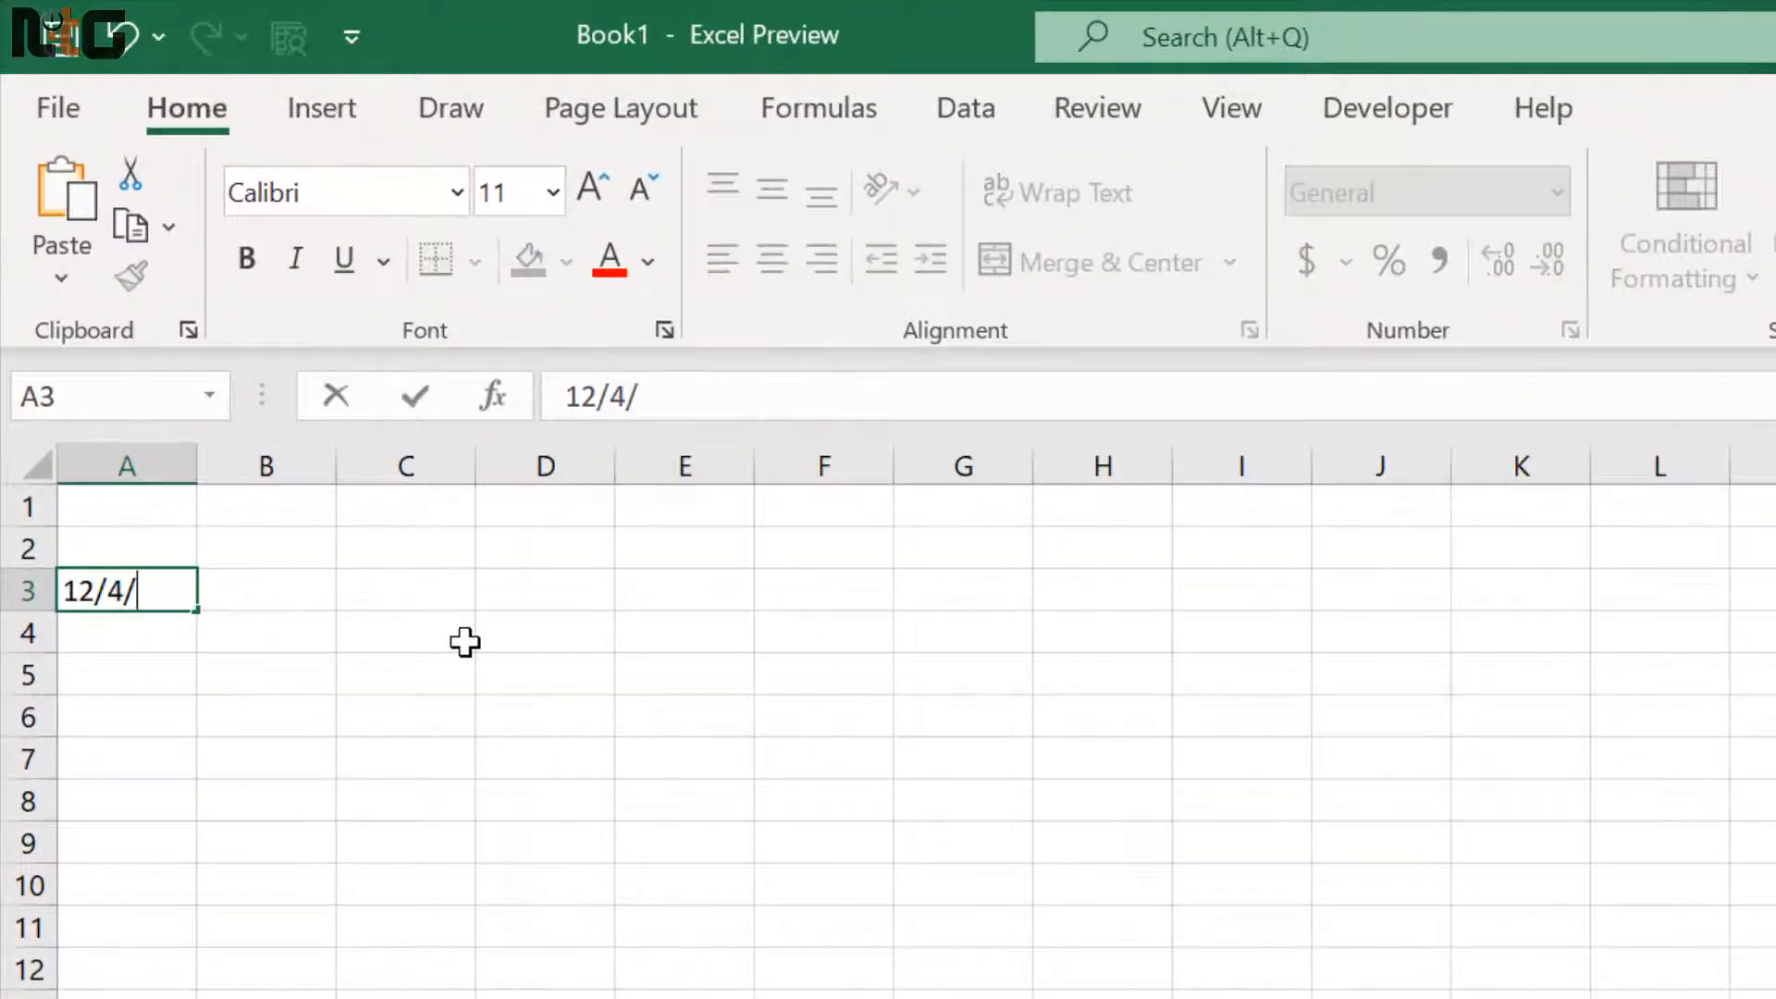
type("/2004")
key("Return")
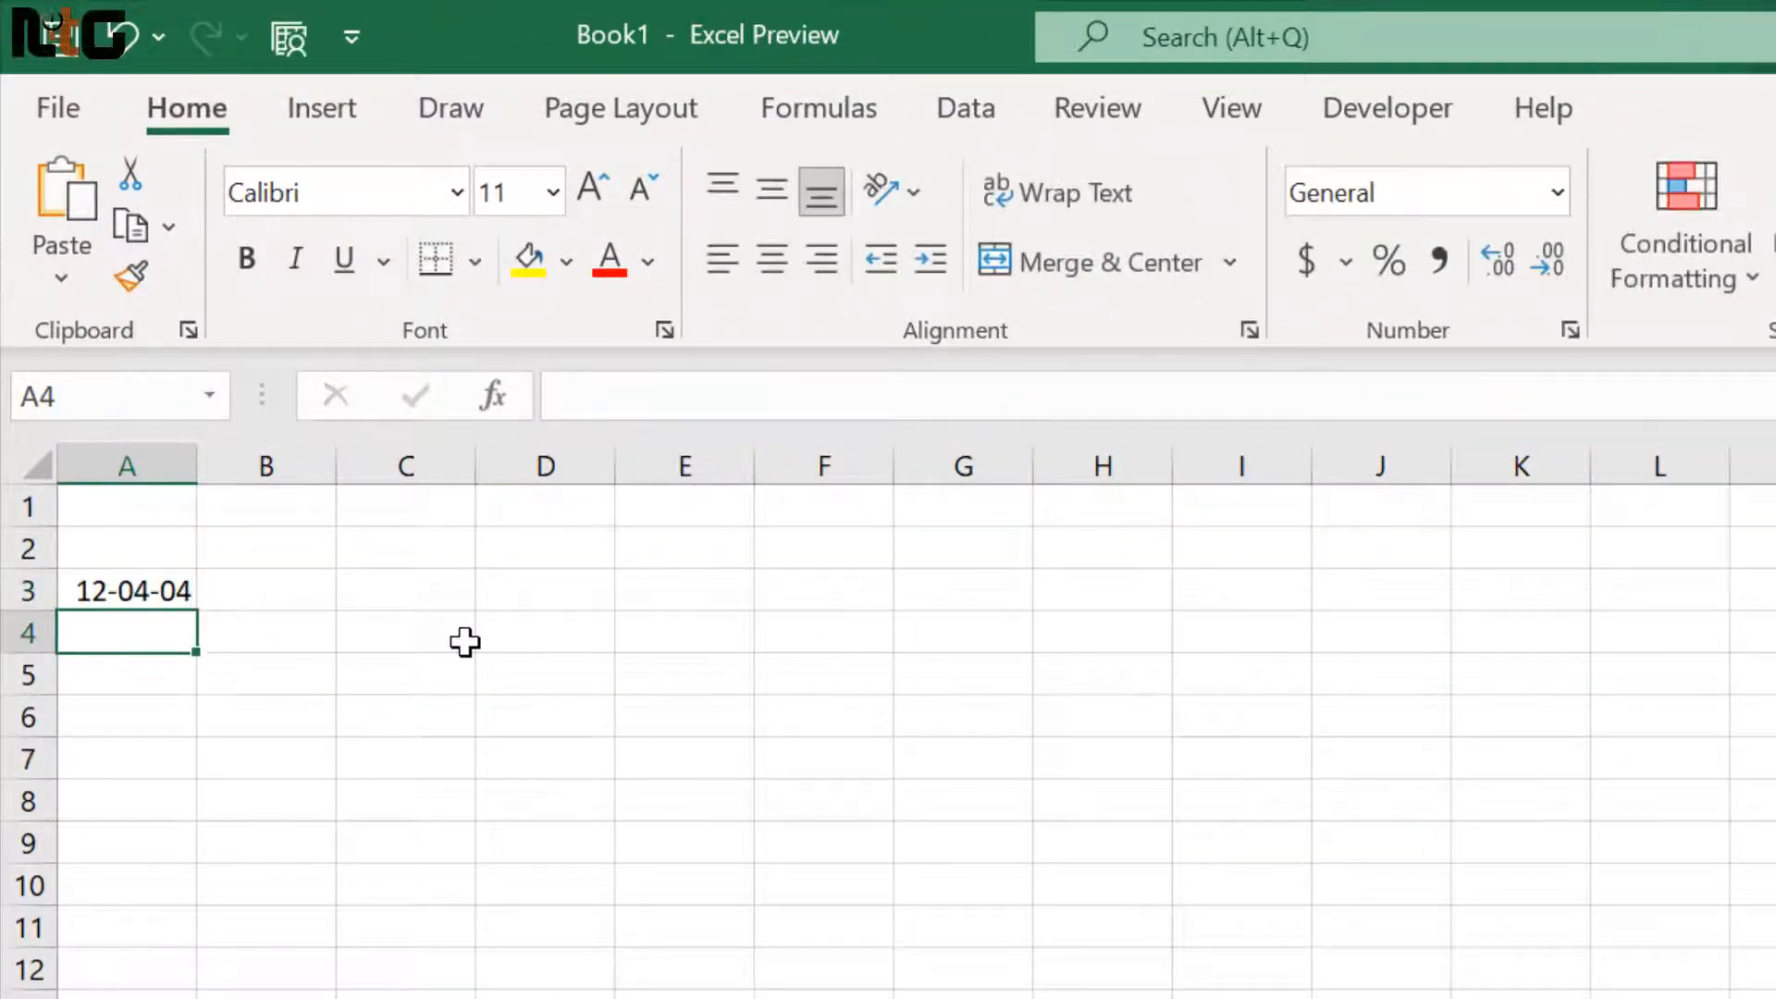
- Widen column B and enter =DateToWords(A3) in cell B3 to convert the date into words
left_click(262, 596)
left_click_drag(339, 465, 1115, 511)
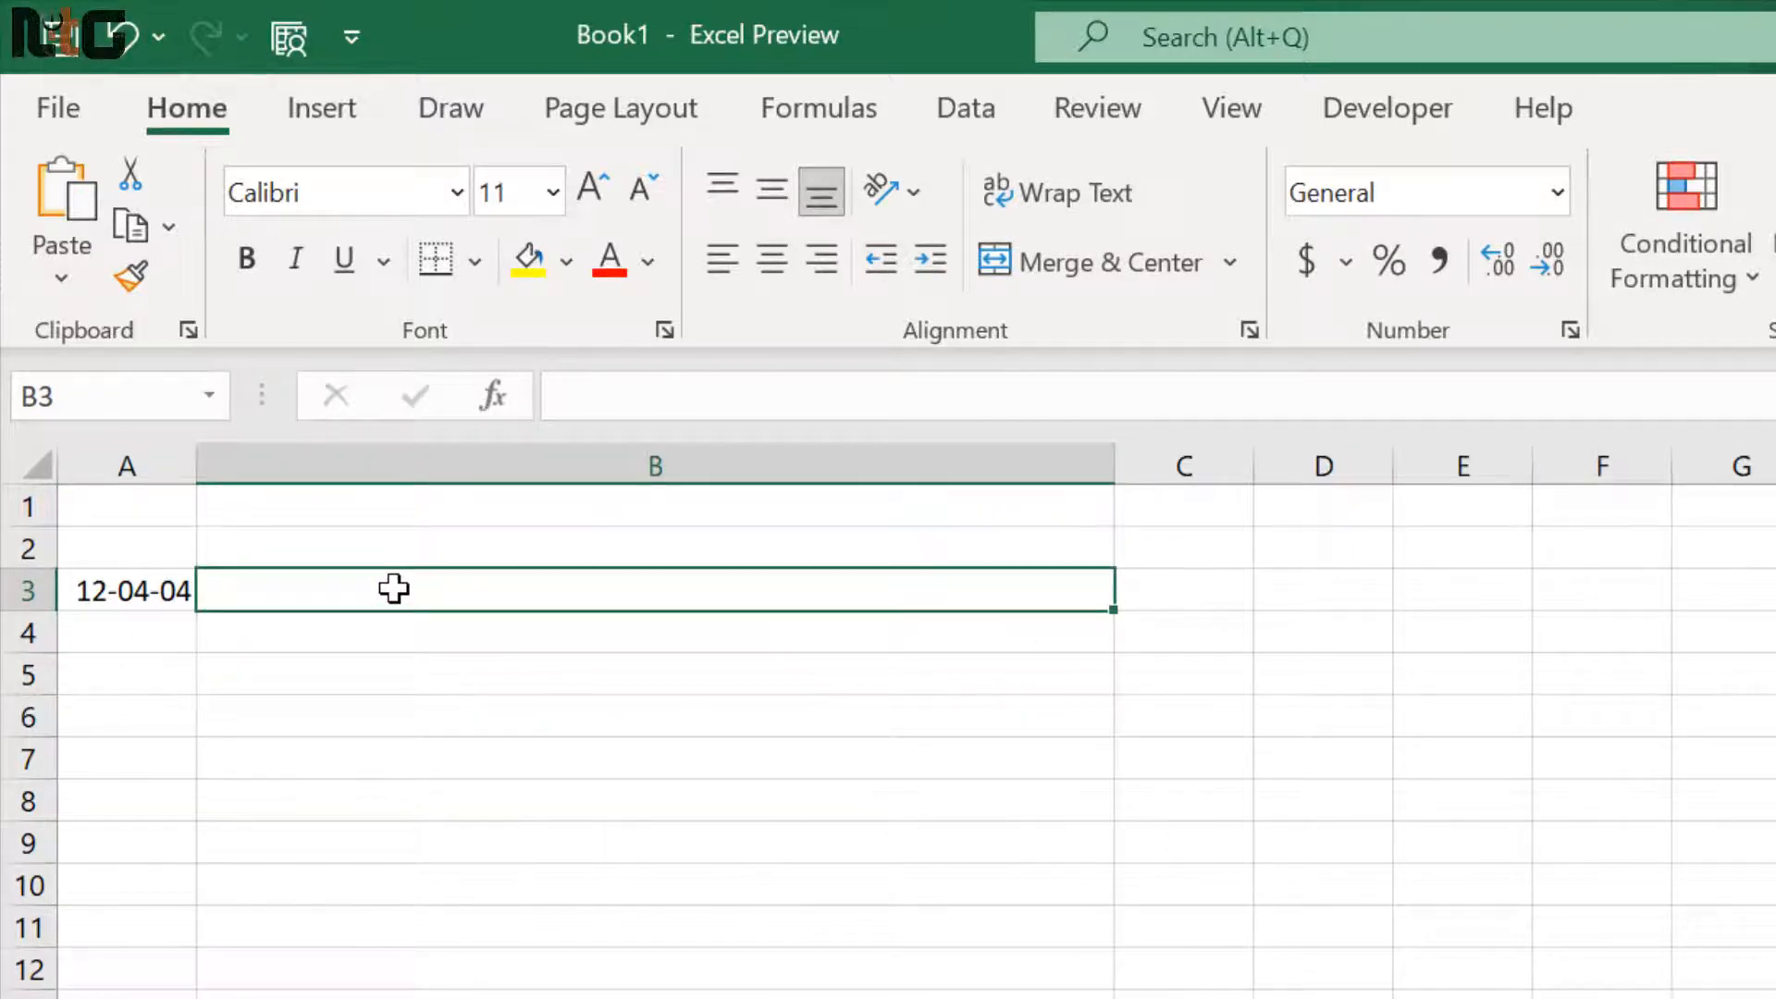
double_click(393, 588)
type("=da")
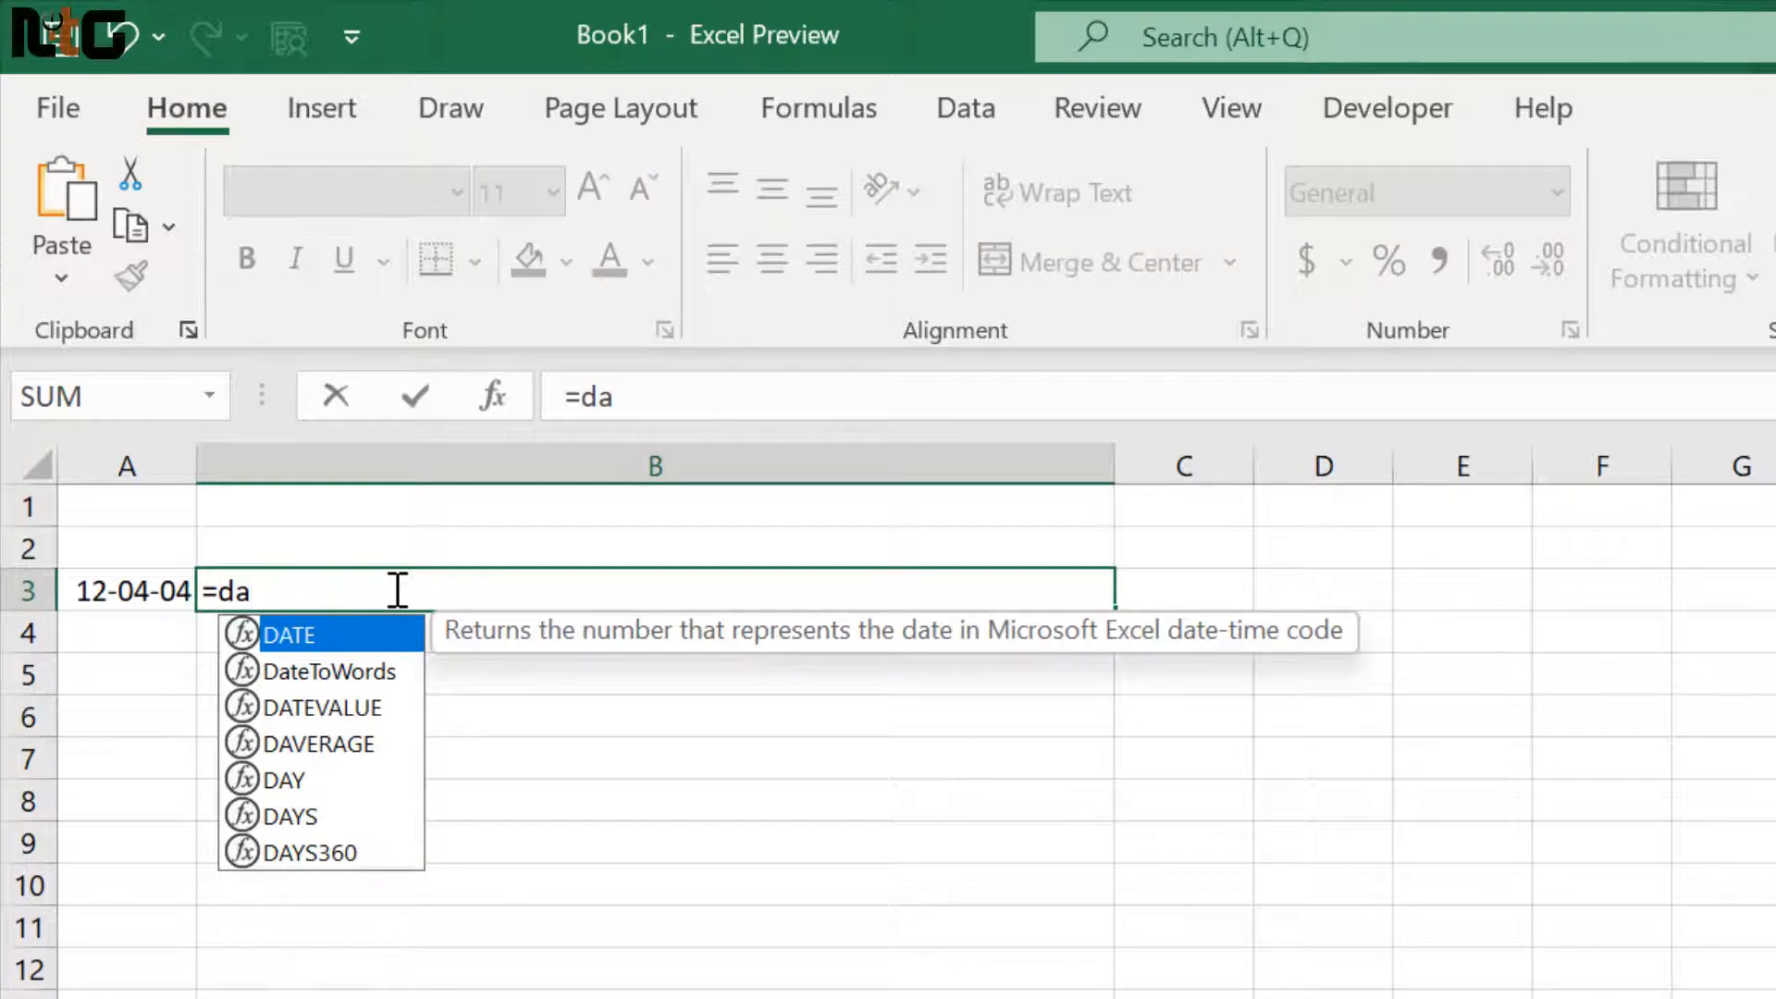
double_click(388, 670)
left_click(178, 601)
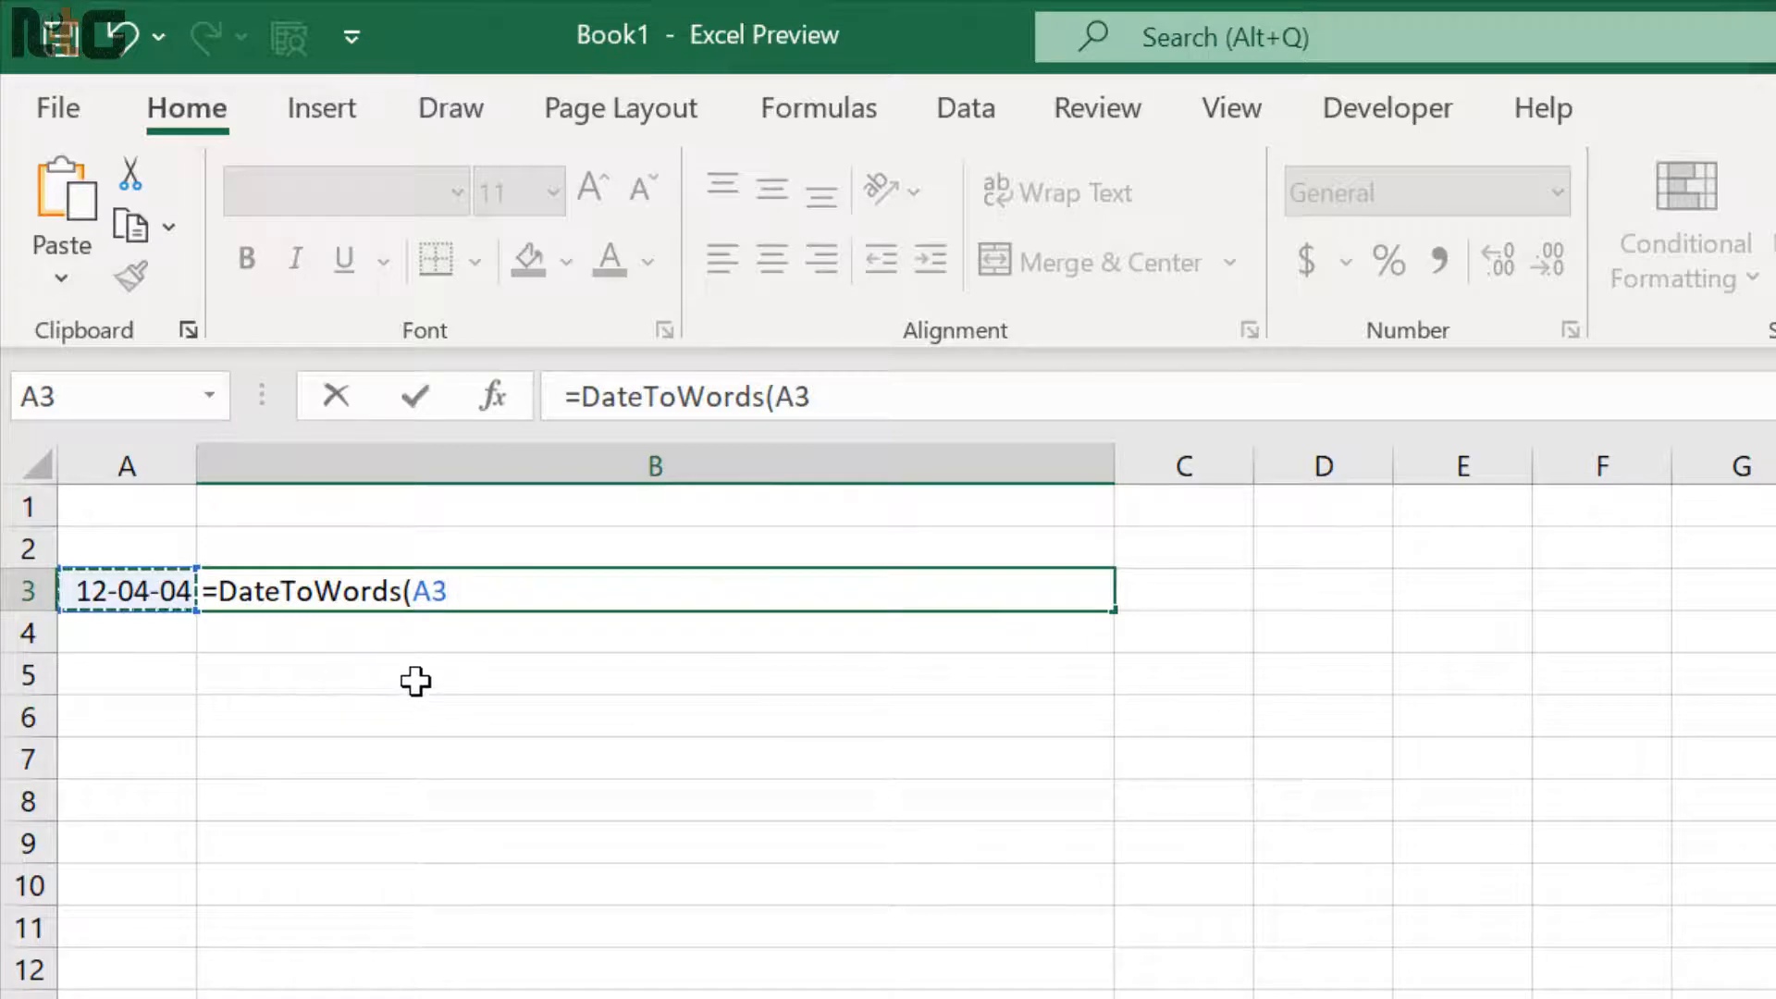
type(")")
key("Return")
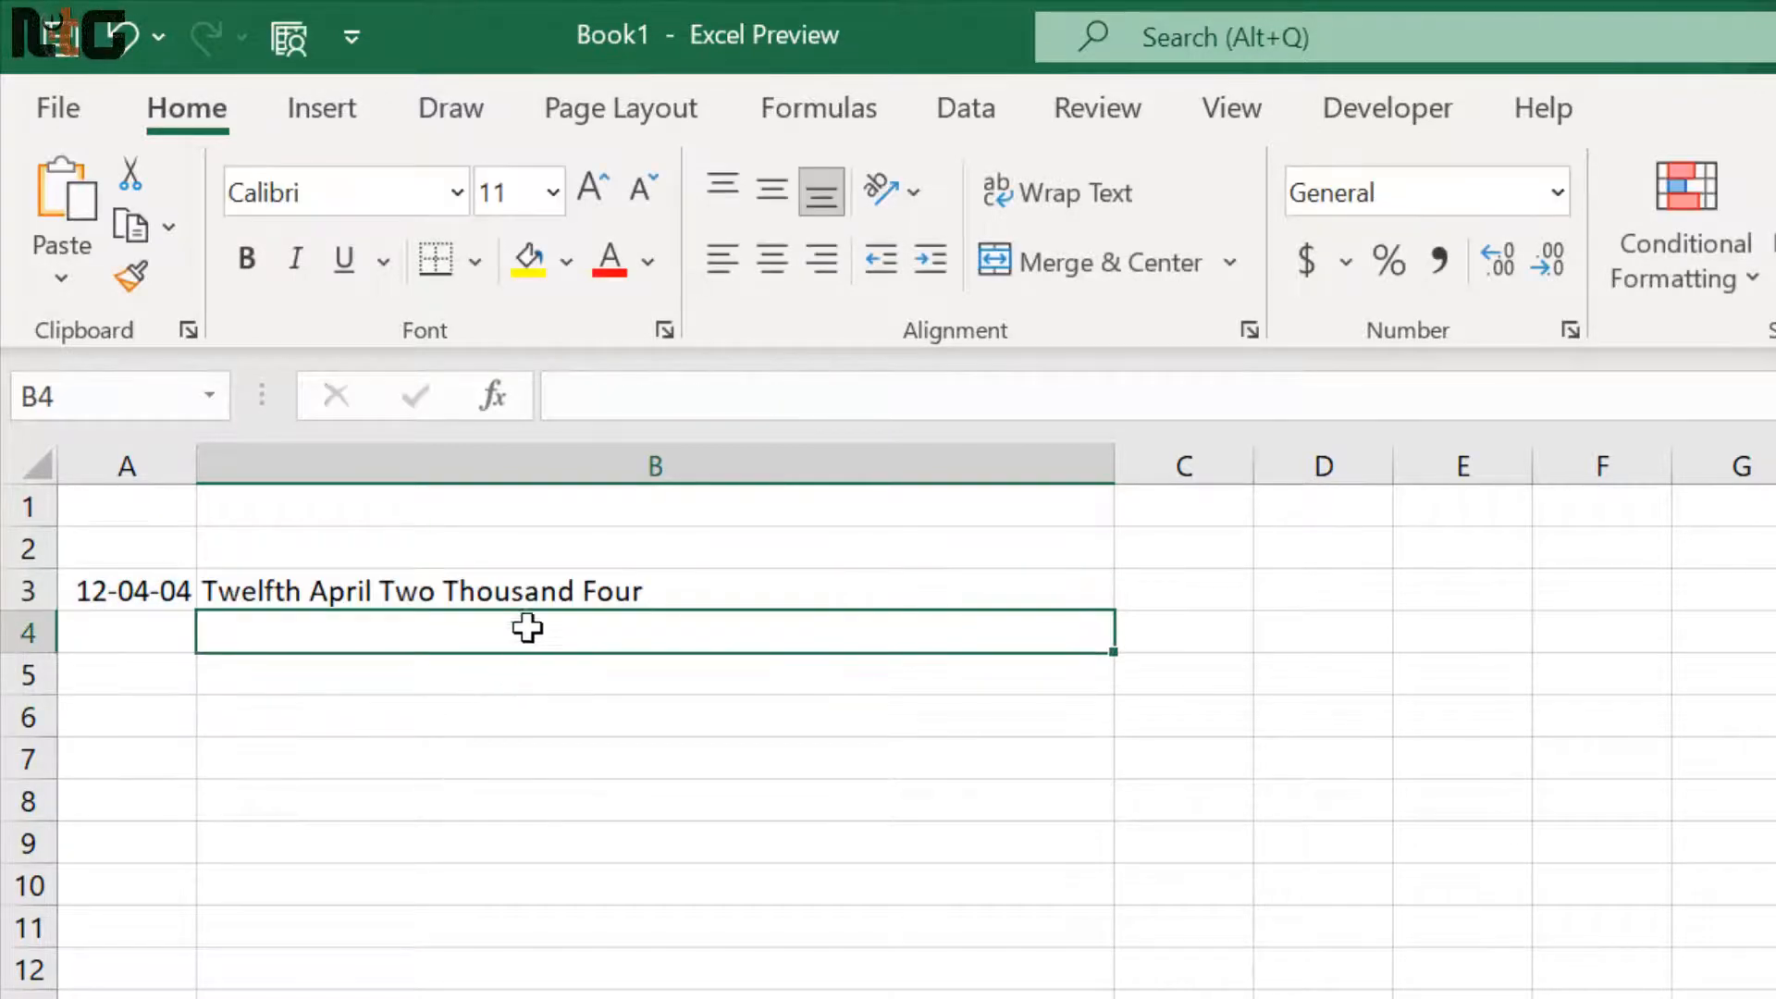
left_click(631, 597)
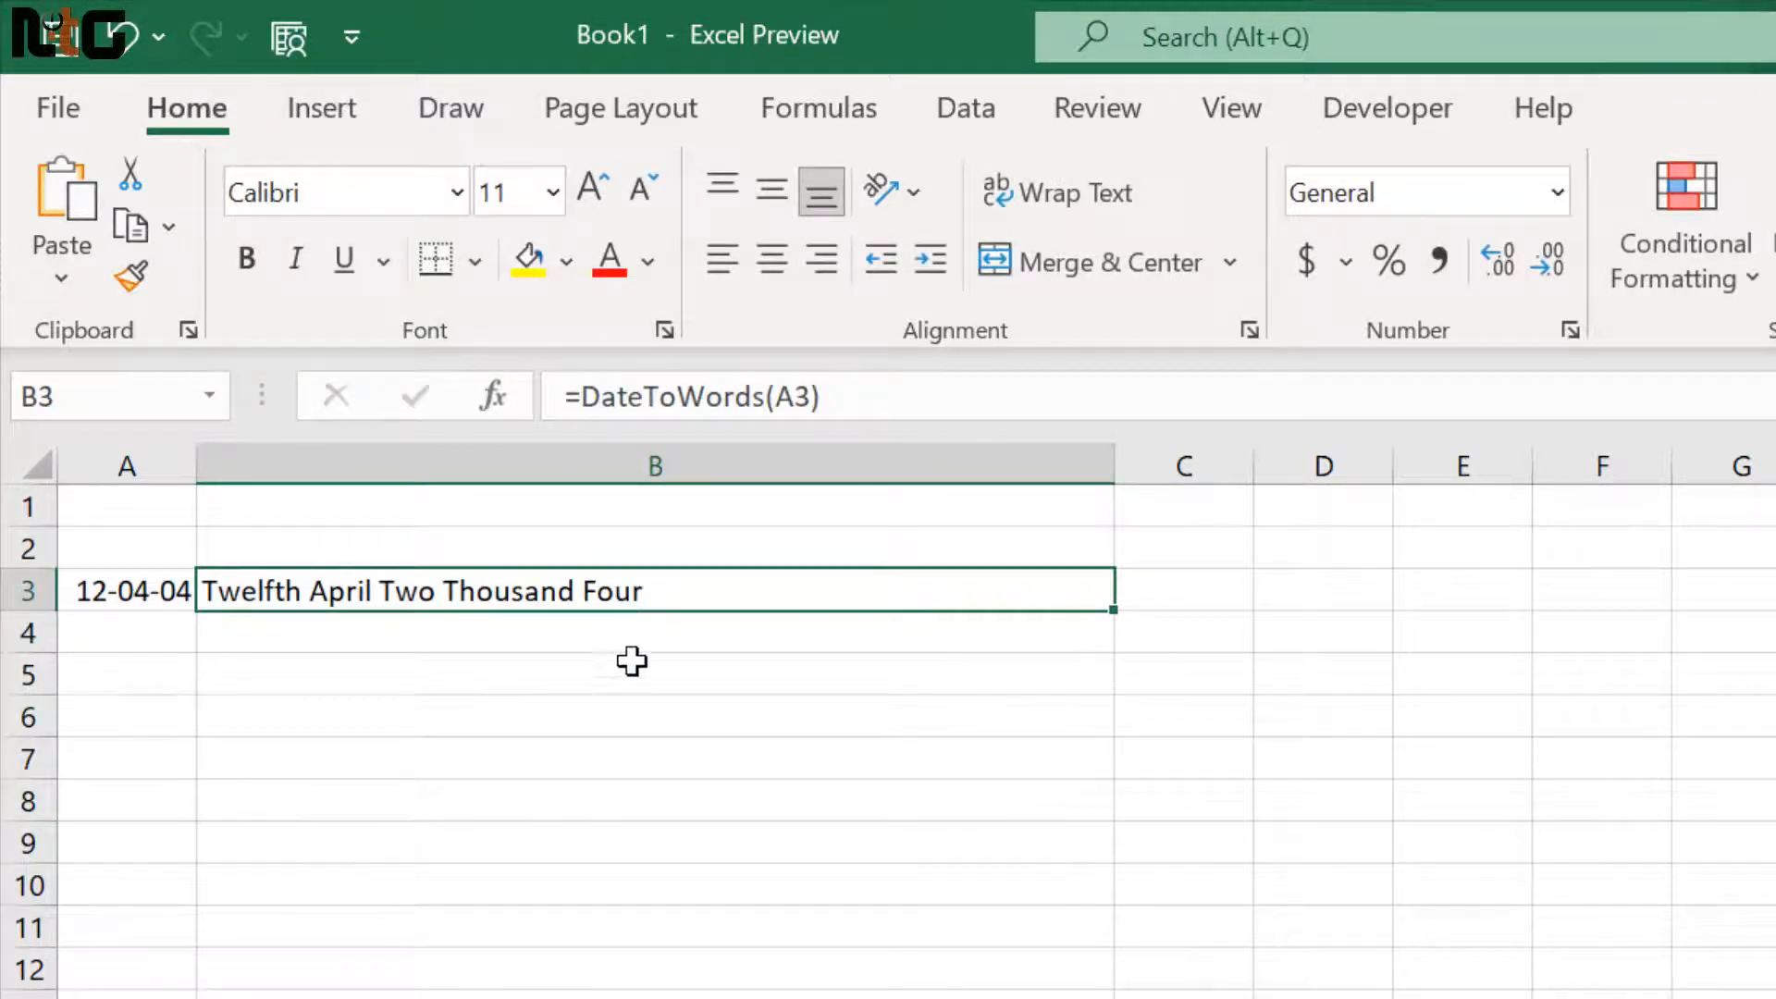
- Inspect the new workbook's project in the Visual Basic editor for any code modules, and return to the sheet
left_click(1387, 108)
left_click(23, 185)
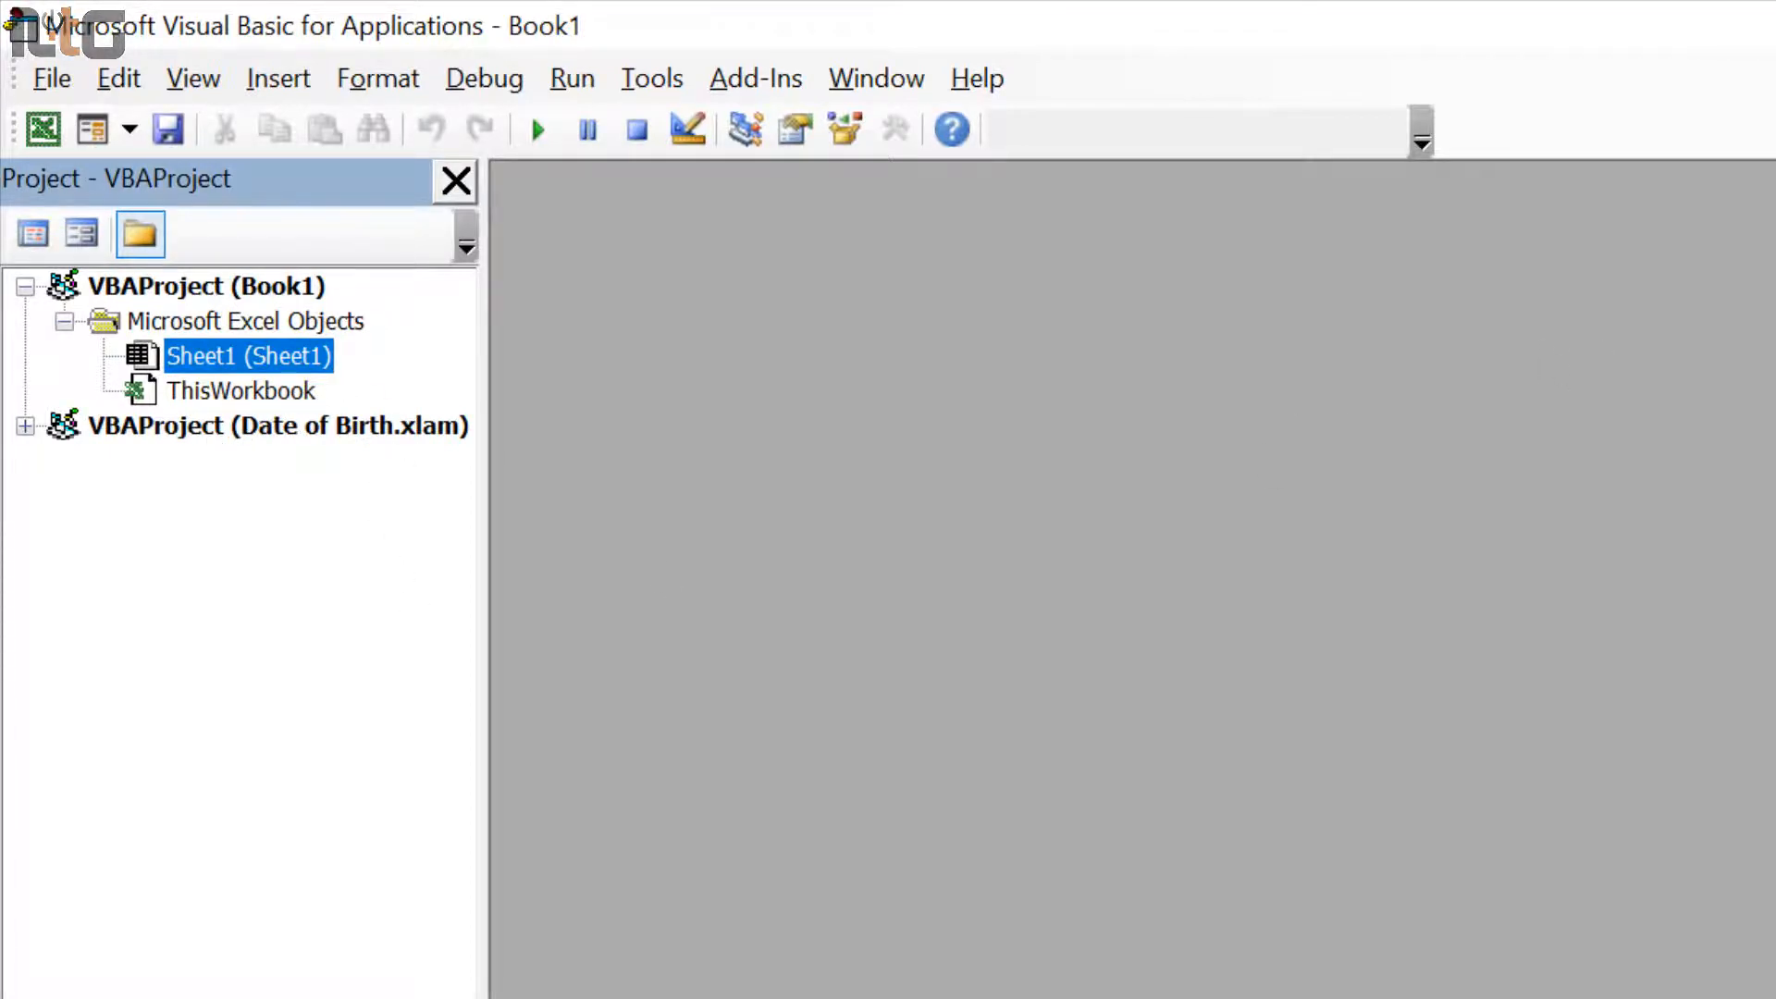
key("alt+F11")
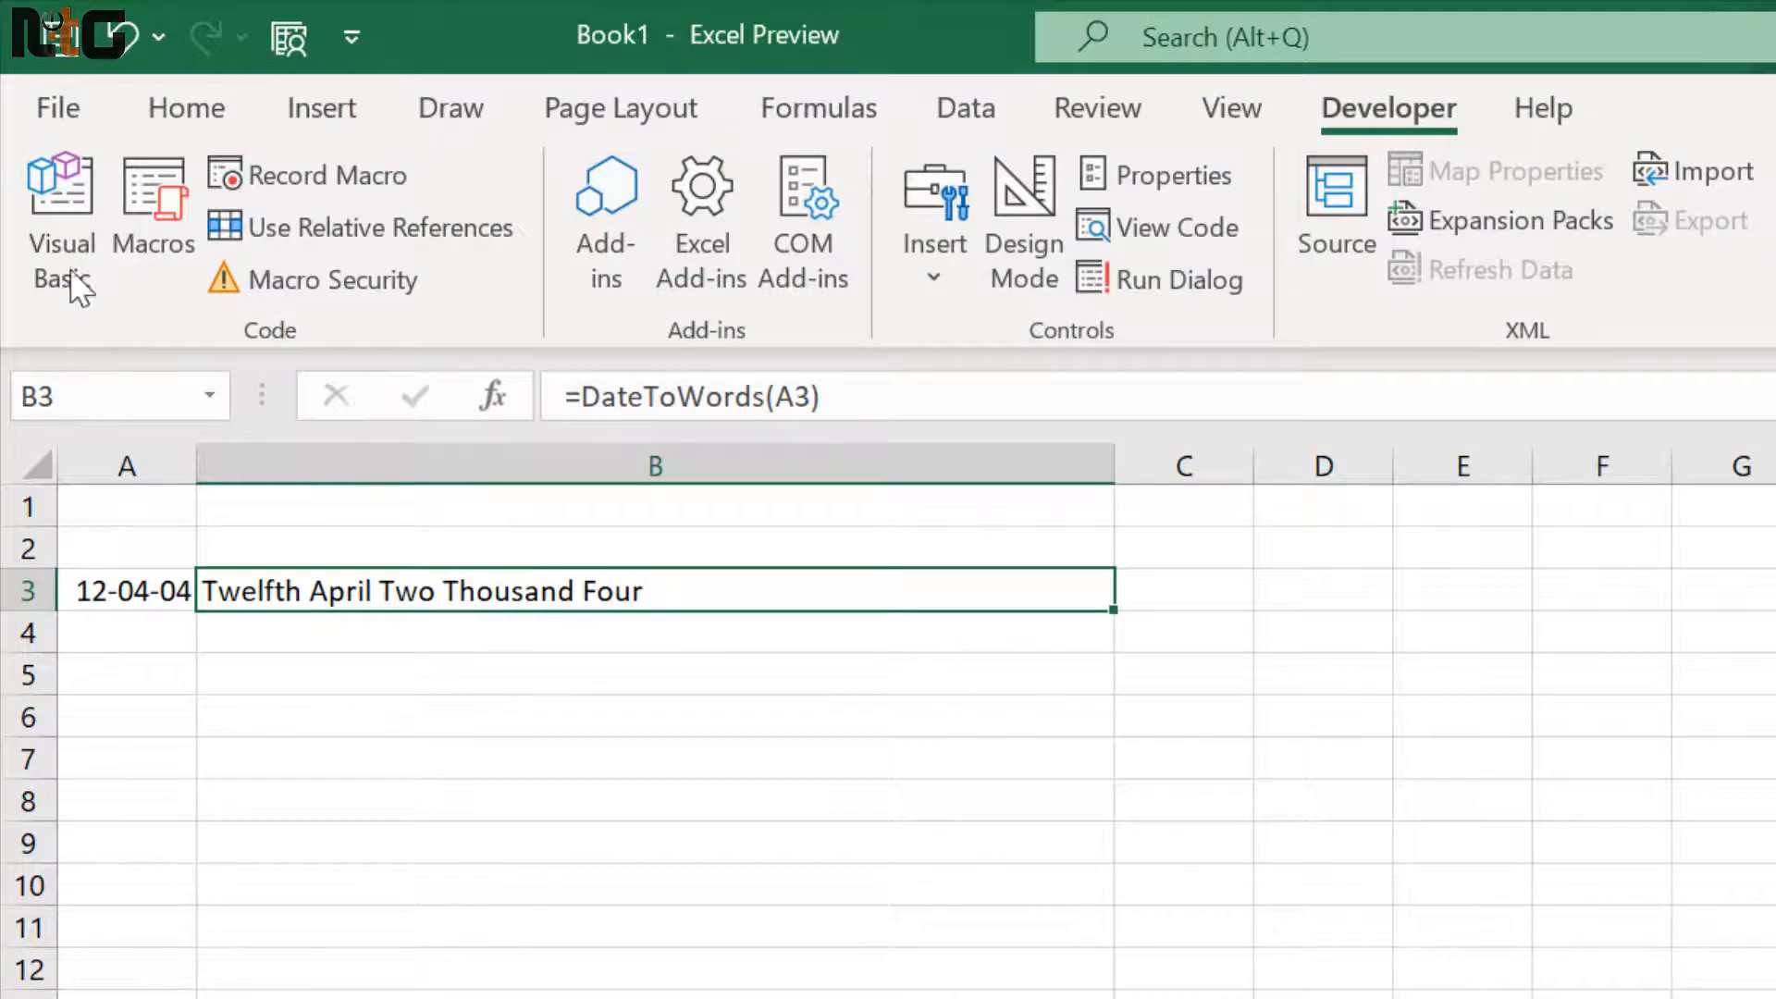
- Check in the Excel Add-ins manager of the Excel options whether the Date Of Birth add-in is active, and close it unchanged
left_click(56, 109)
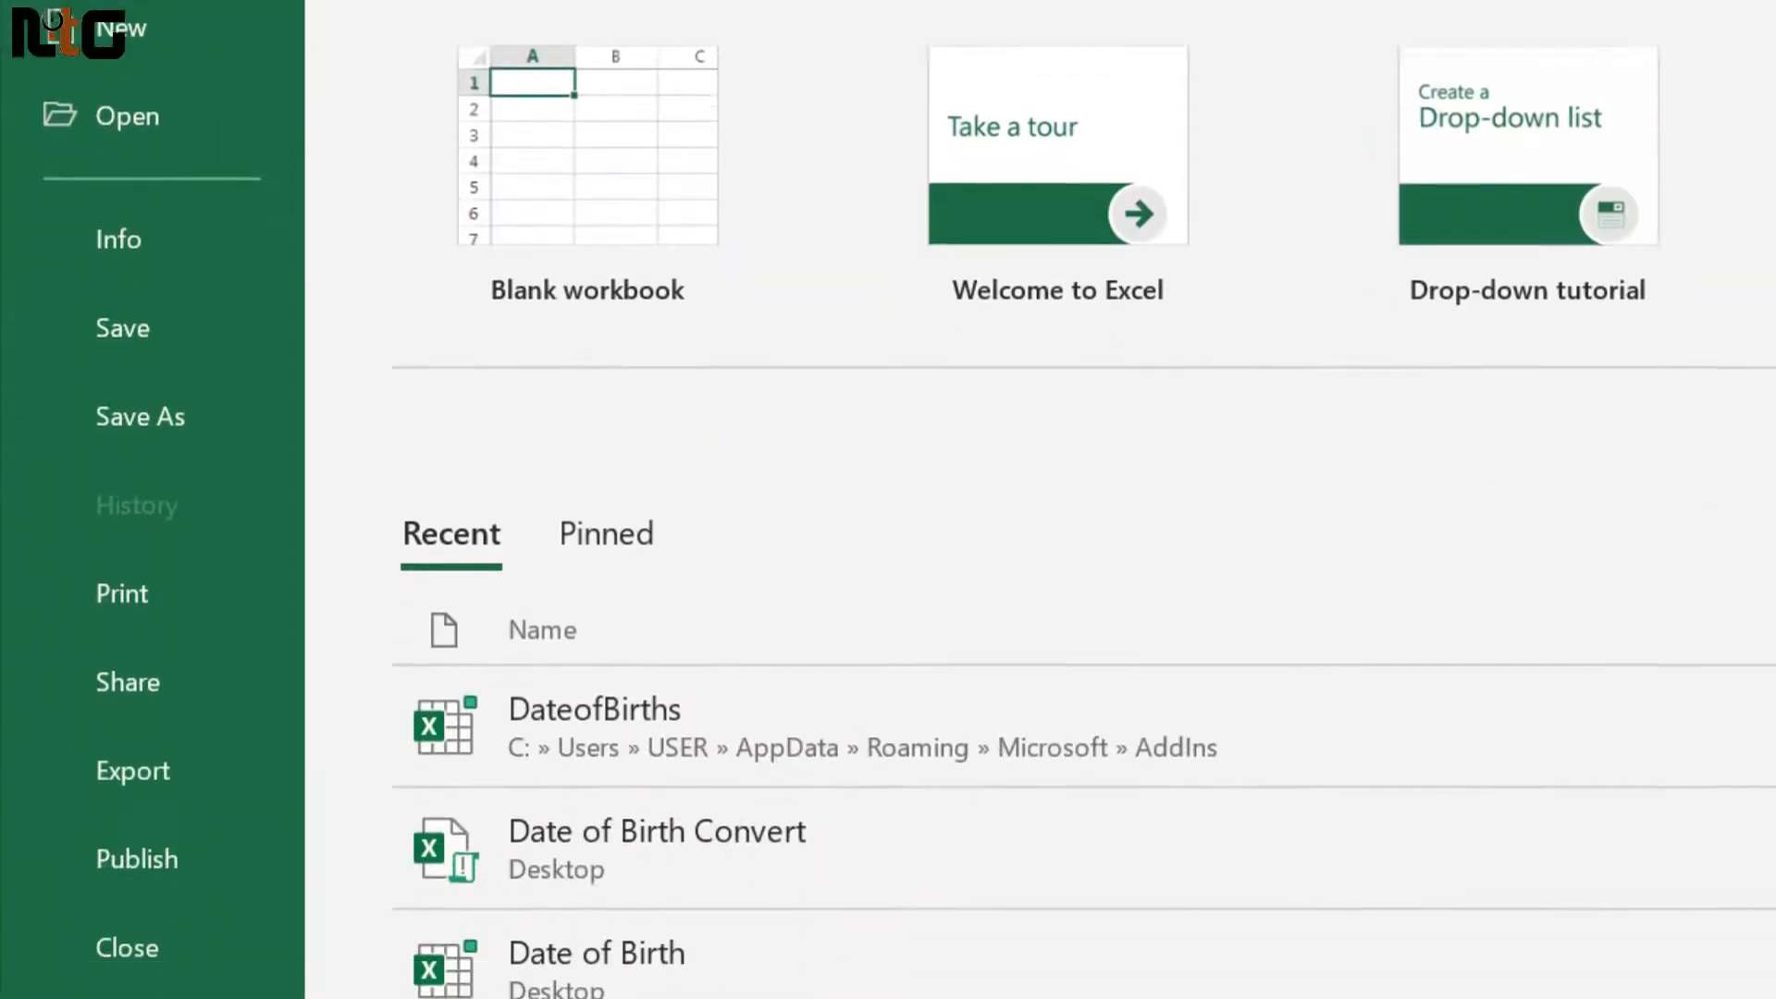
left_click(139, 874)
left_click(518, 899)
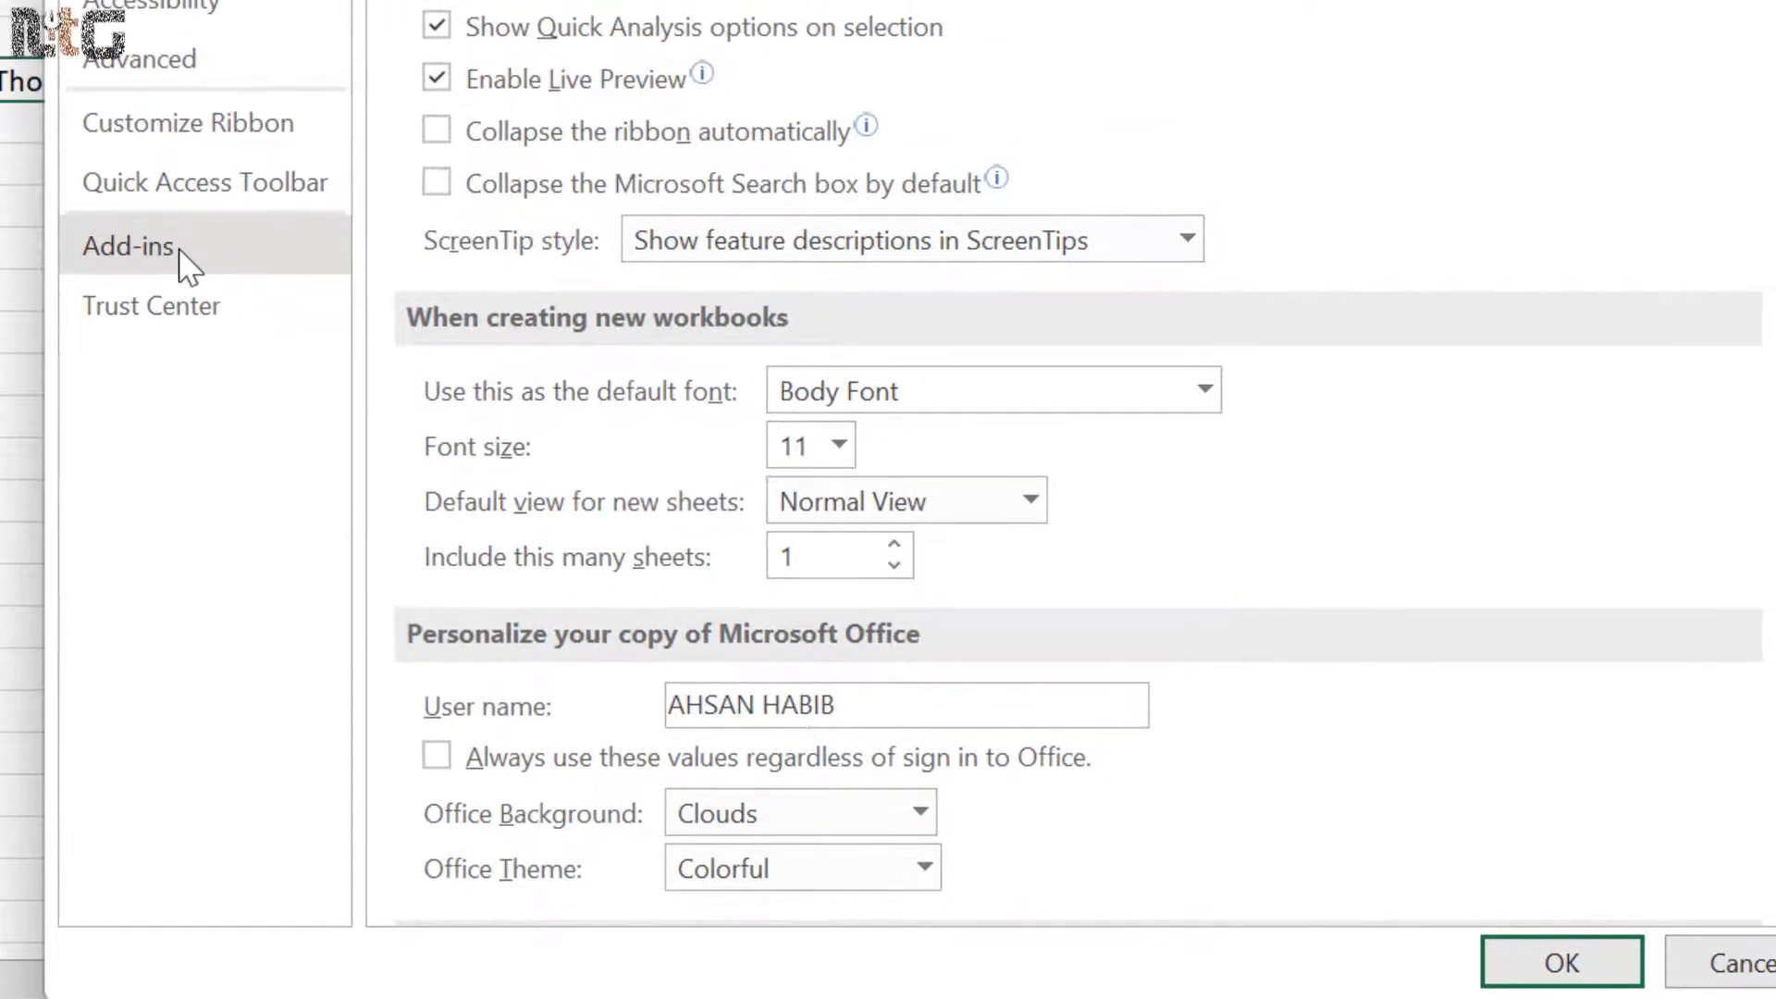
left_click(564, 202)
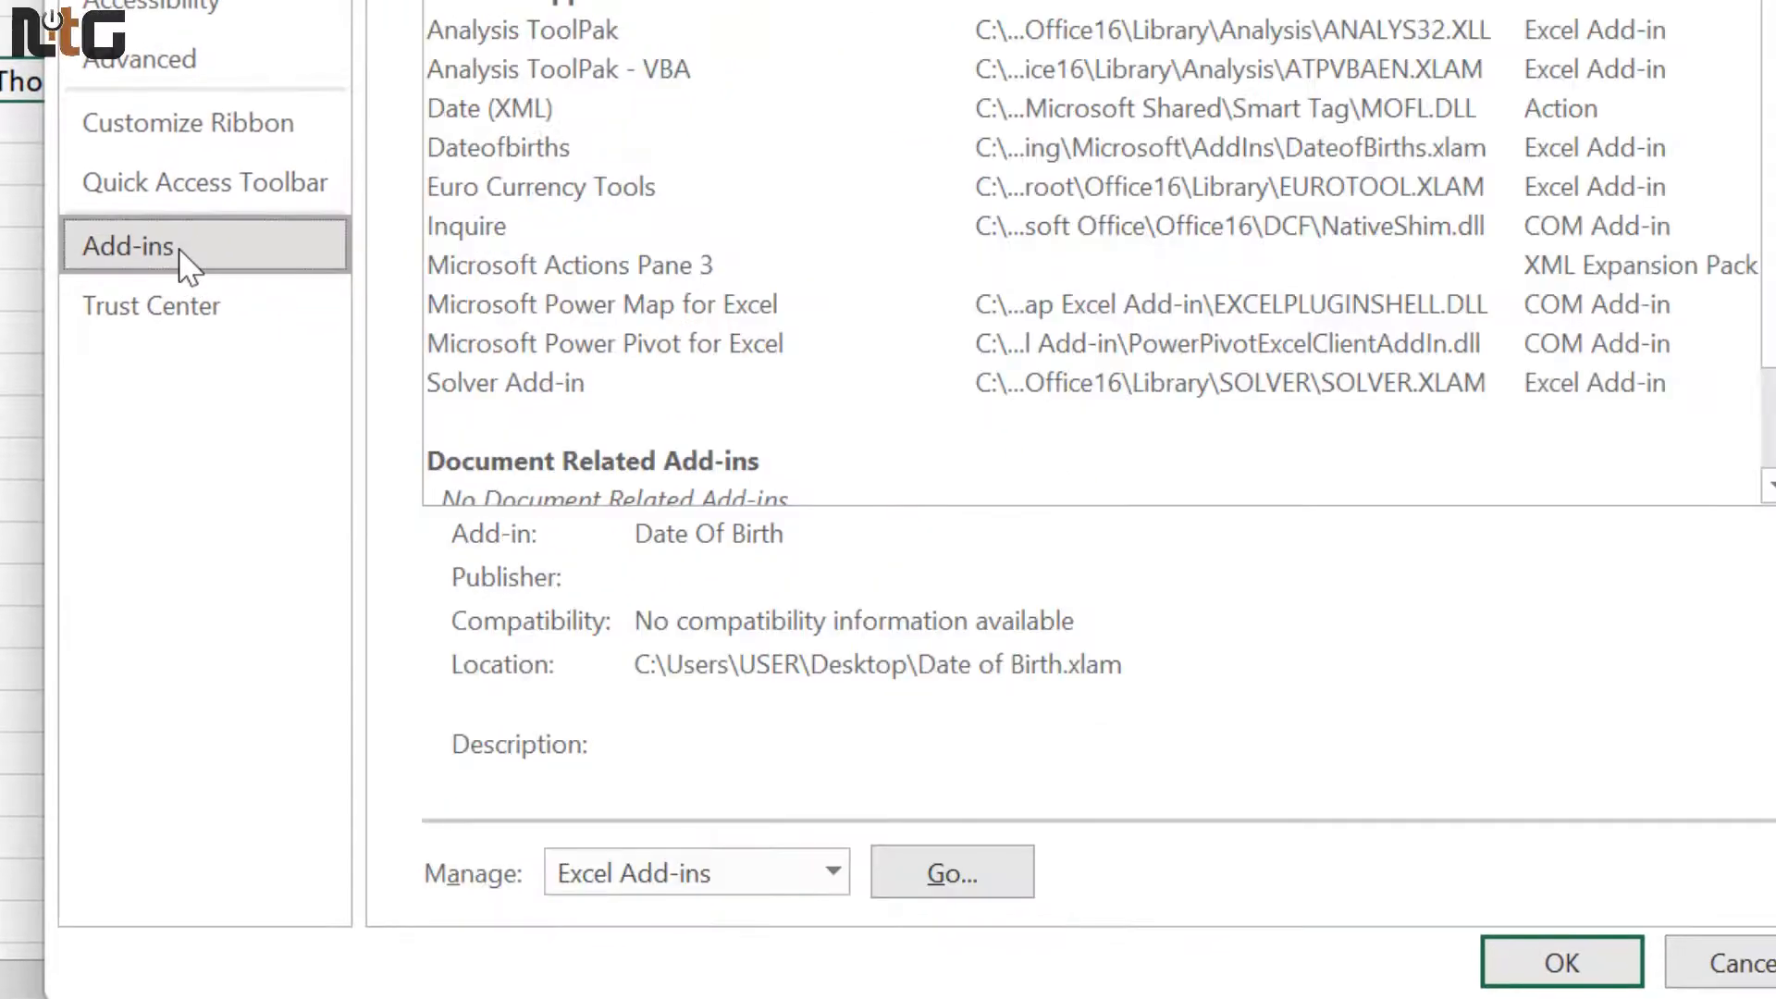
left_click(955, 876)
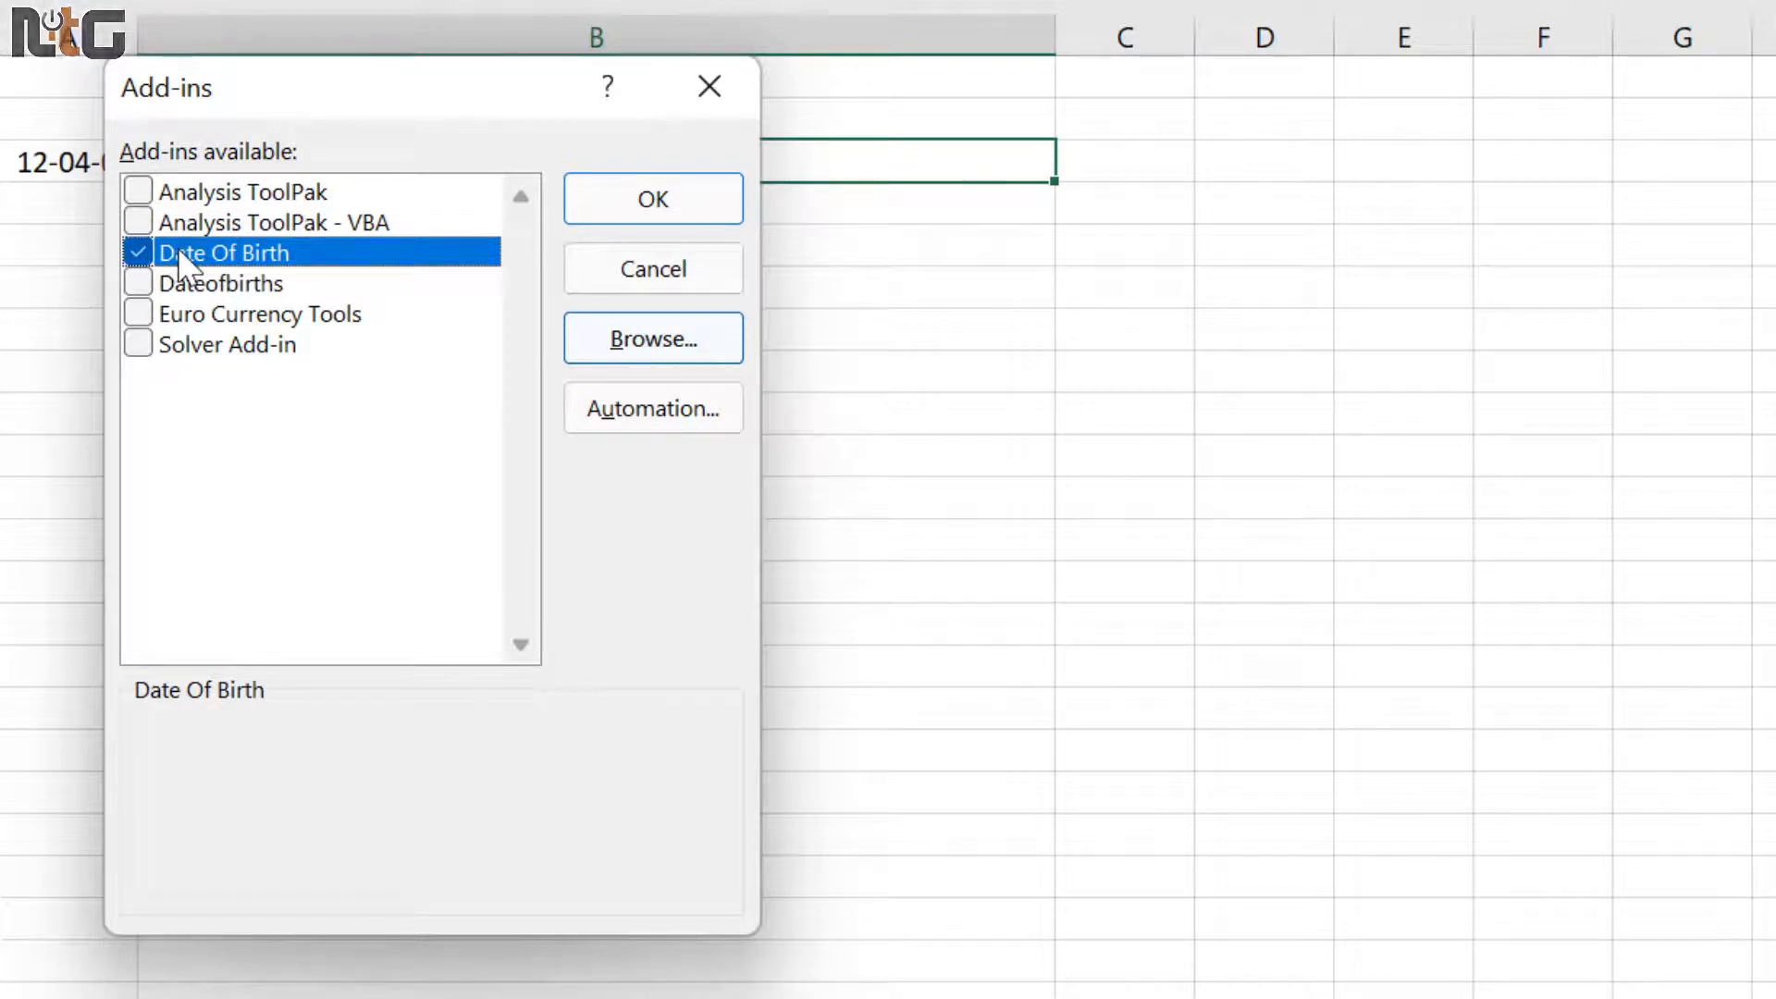
left_click(691, 93)
left_click(474, 300)
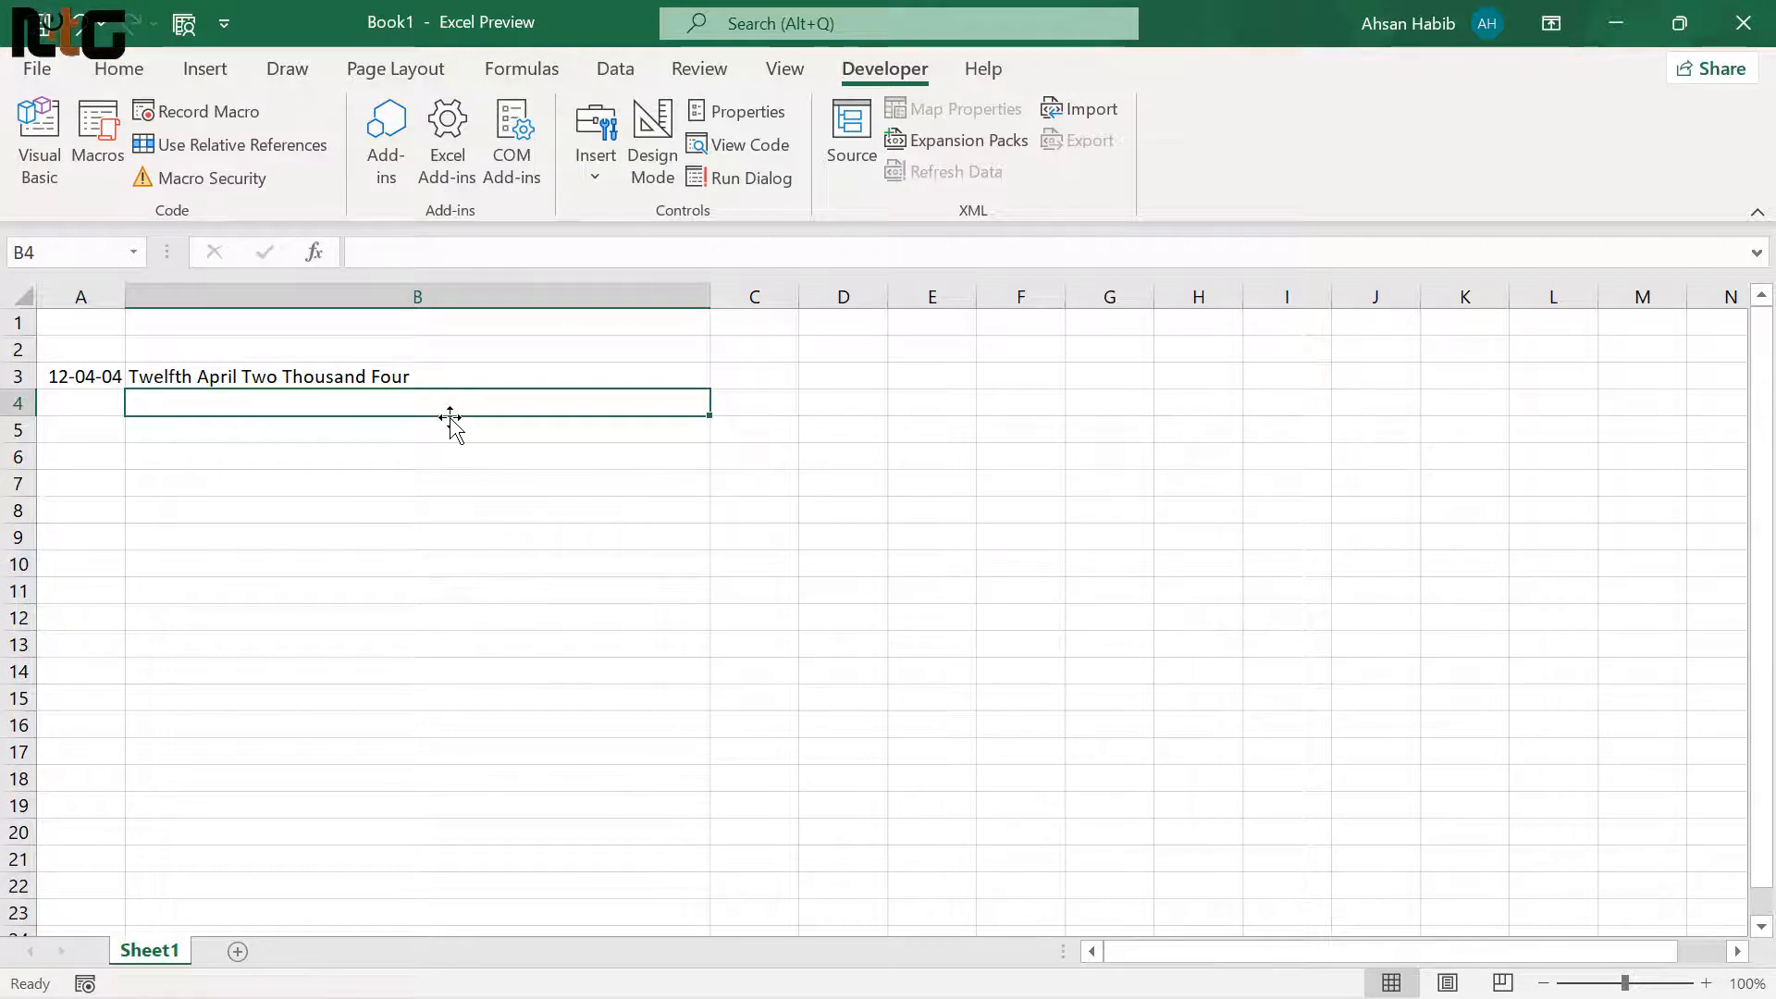
- Save the workbook as Book1 on the Desktop with the file type Excel Macro-Enabled Workbook
left_click(37, 68)
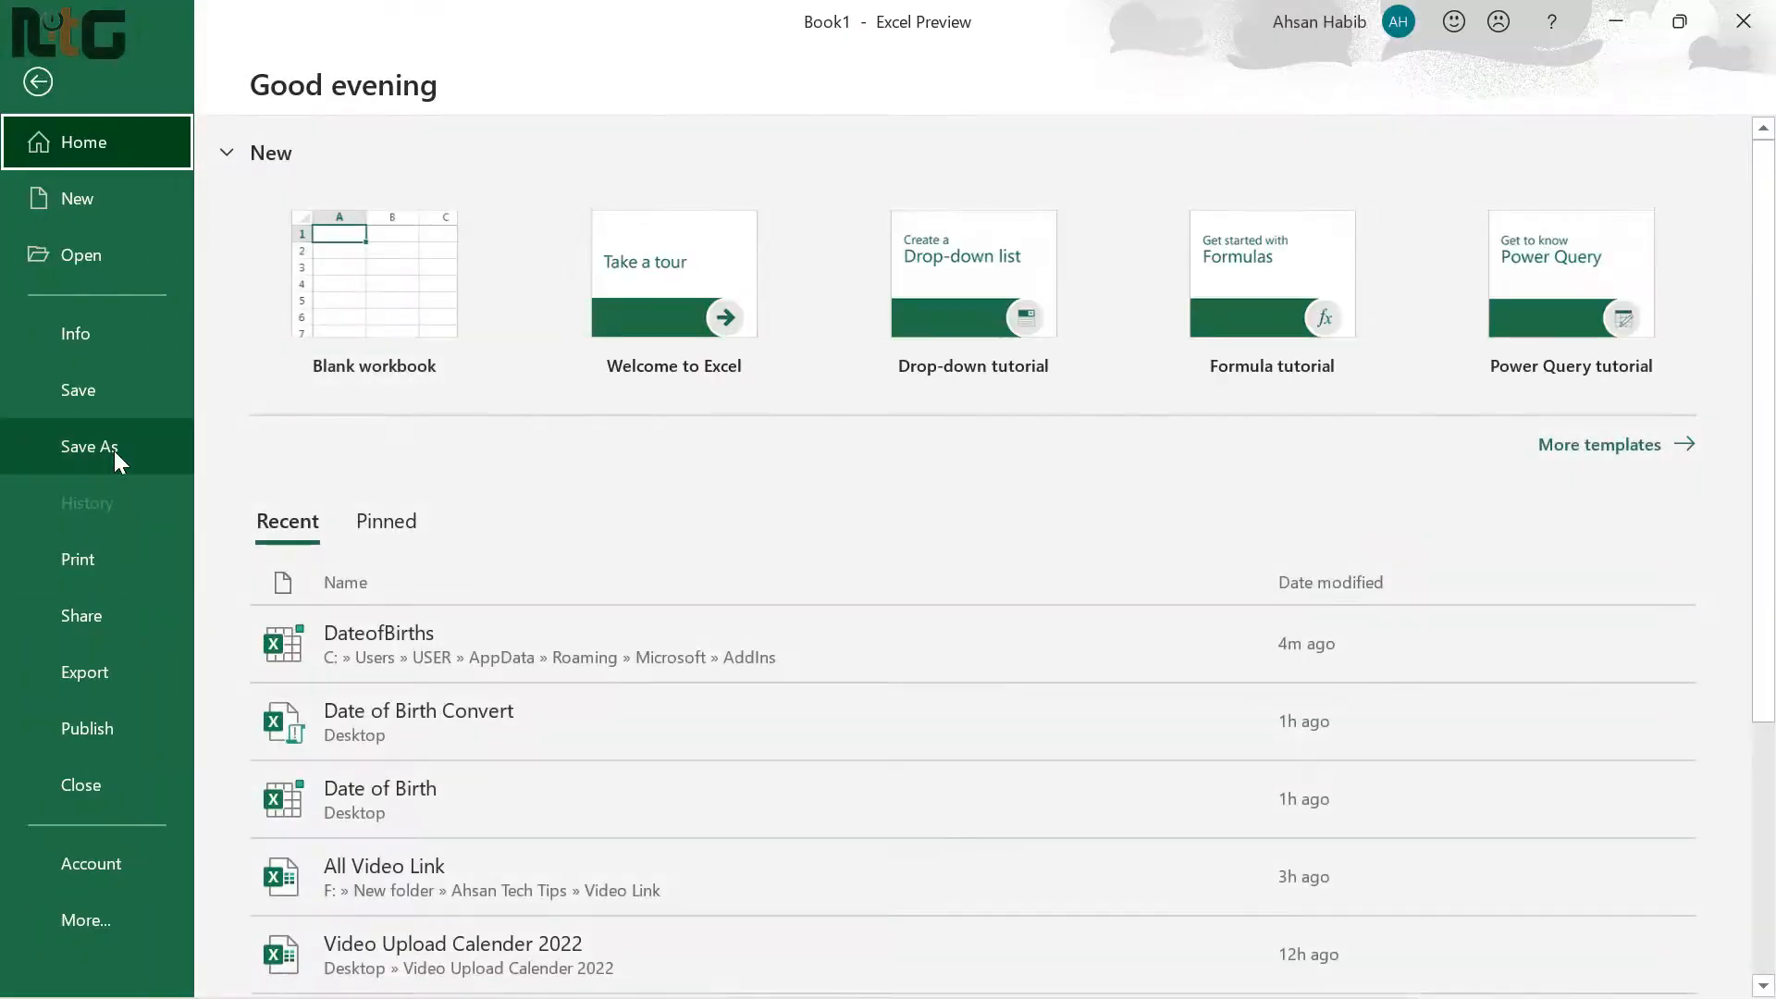
left_click(114, 451)
left_click(379, 548)
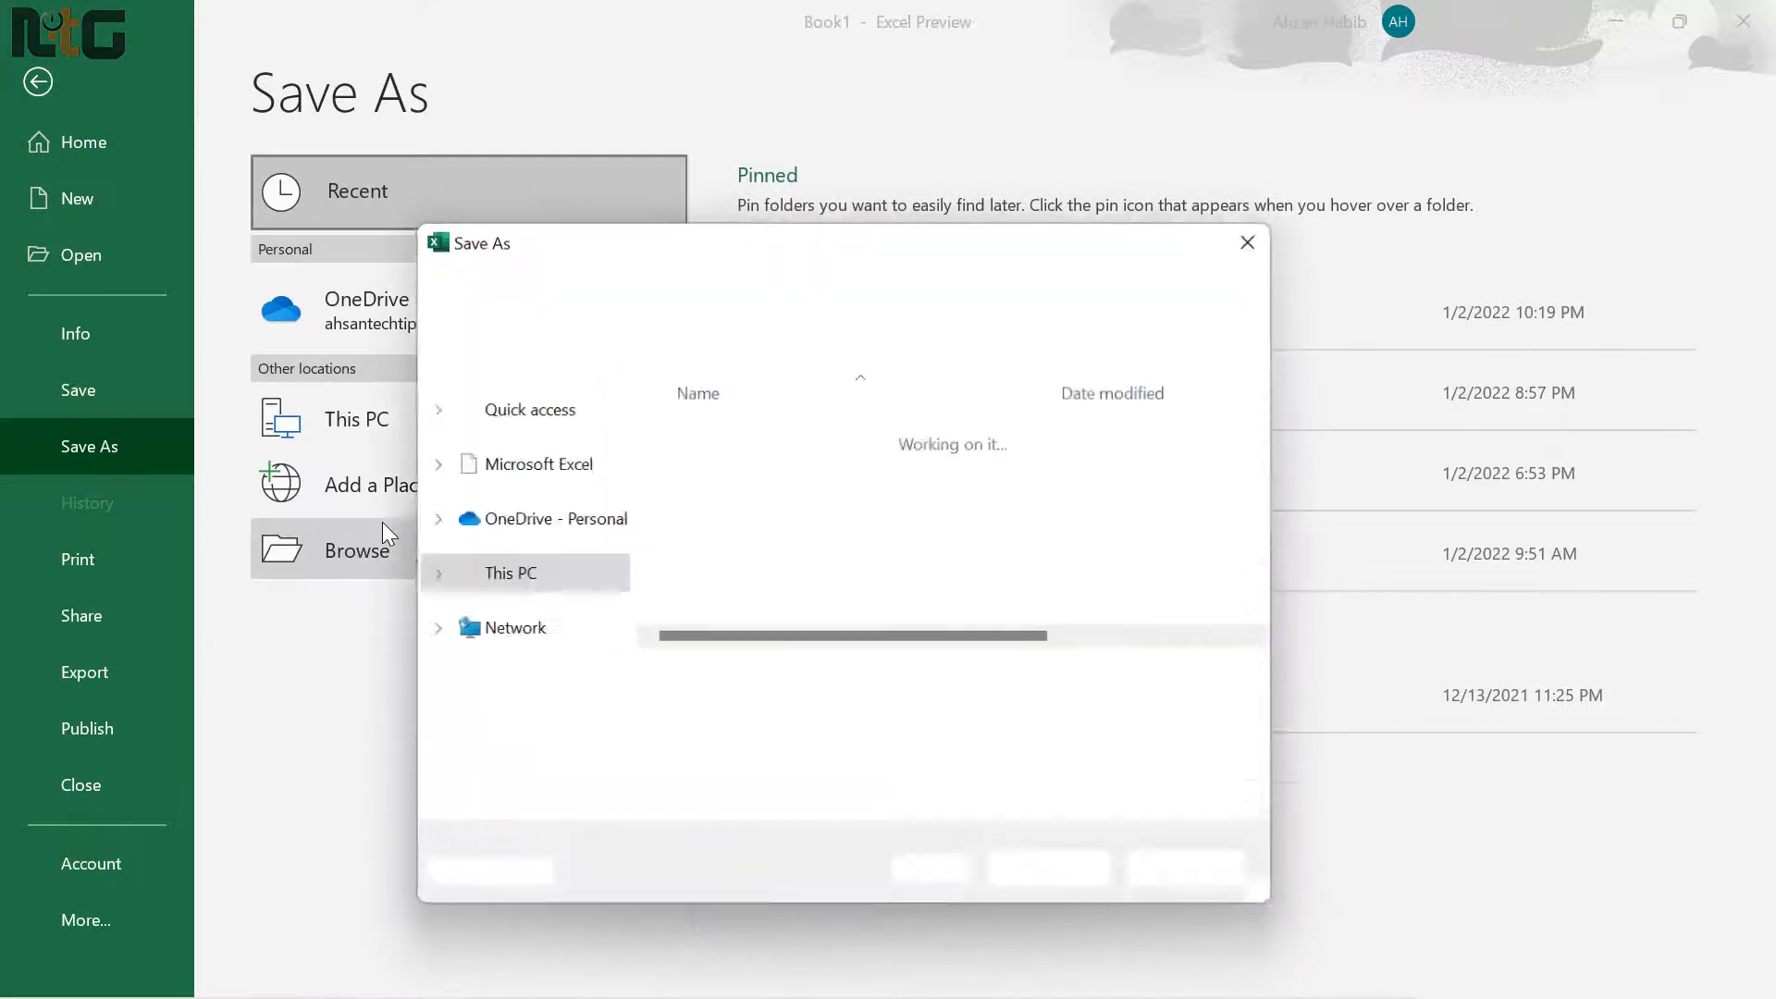
left_click(518, 452)
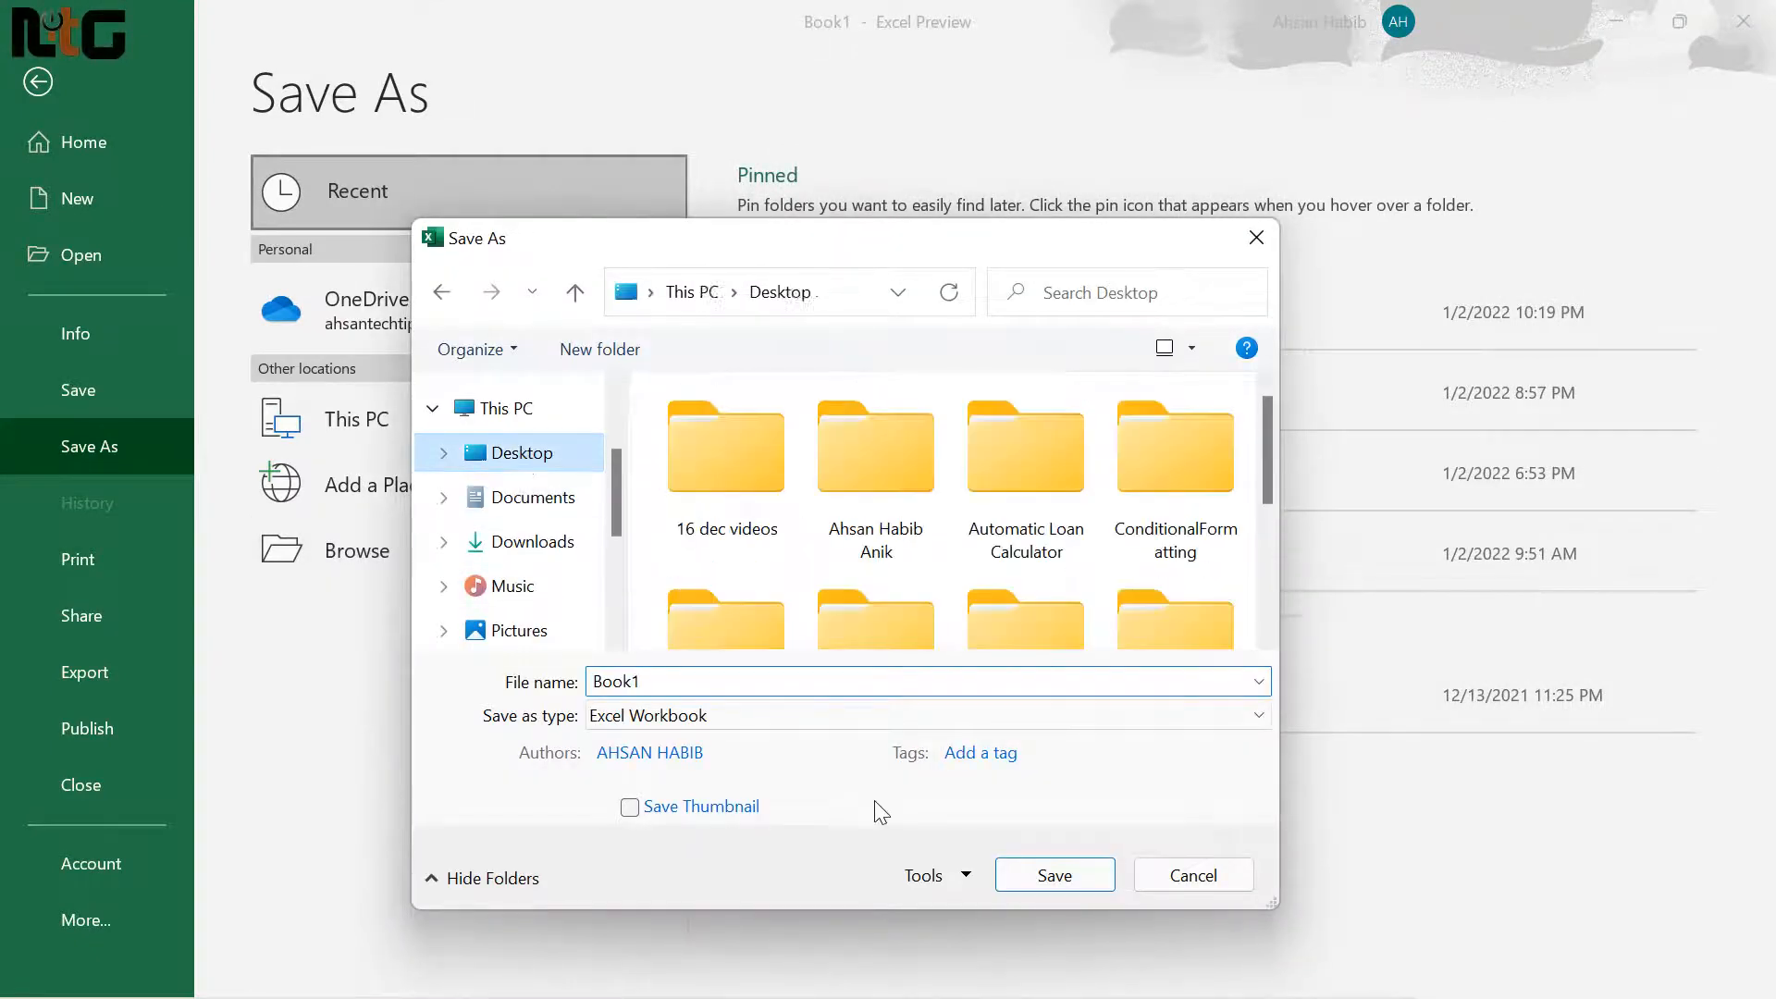
left_click(873, 719)
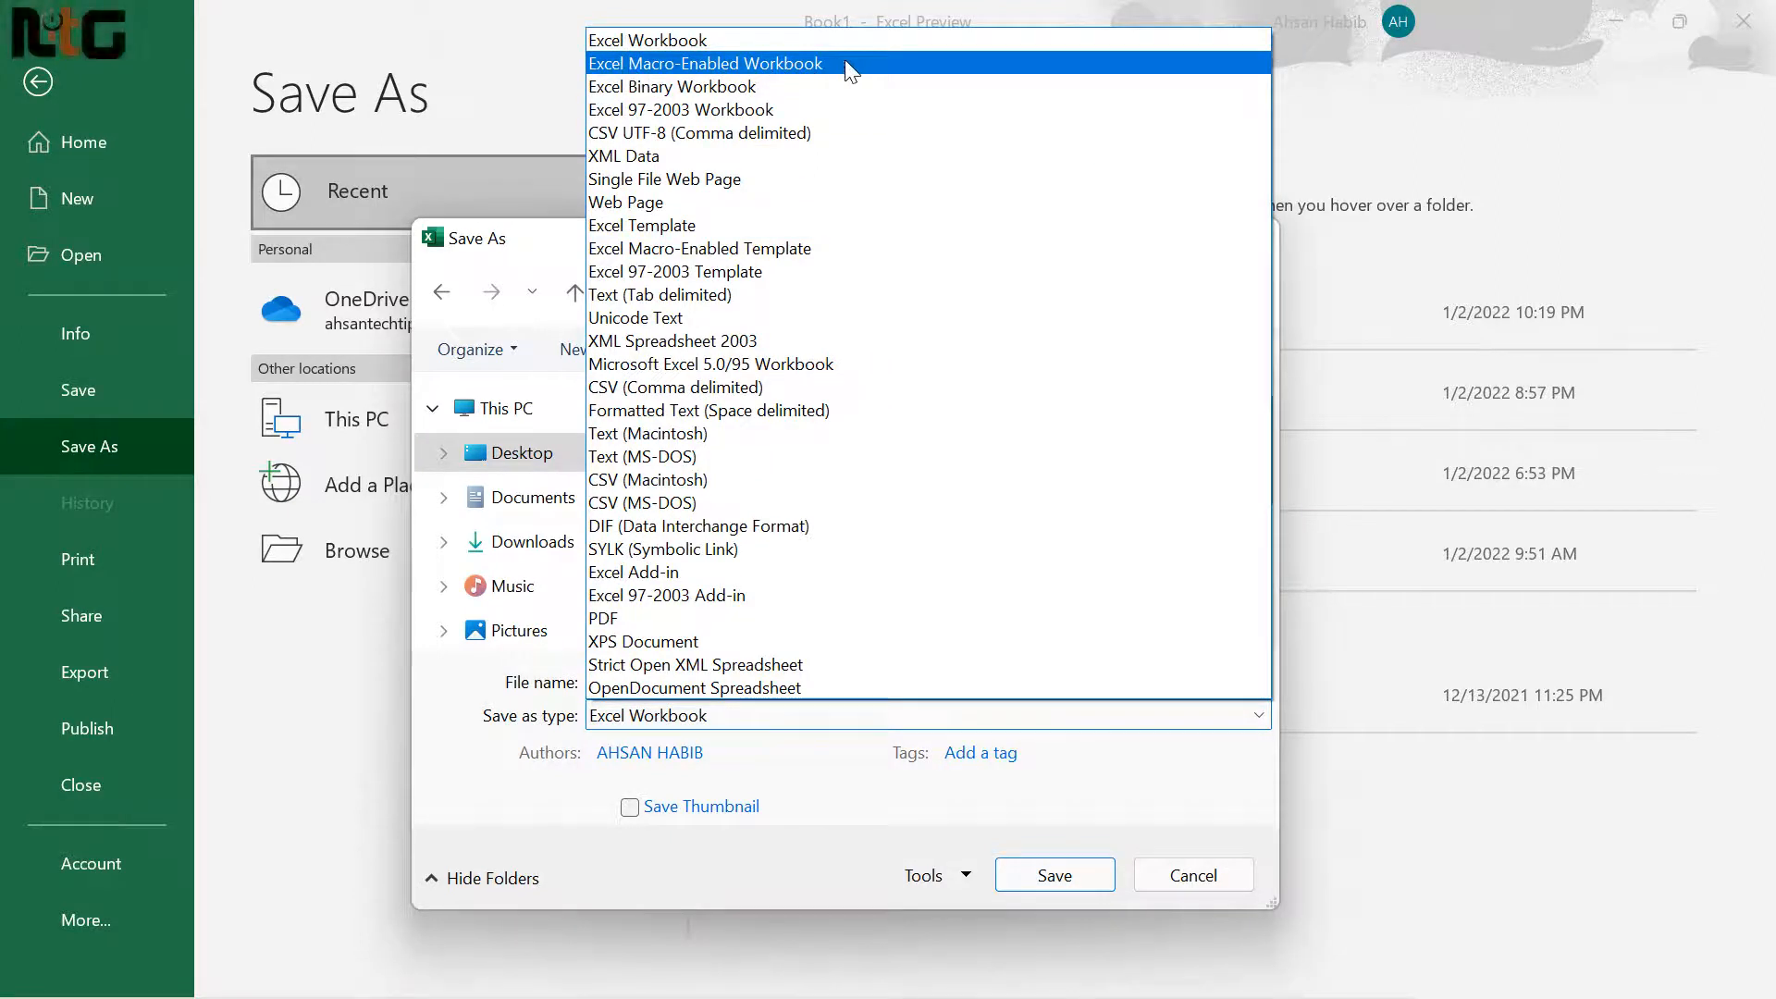
left_click(810, 65)
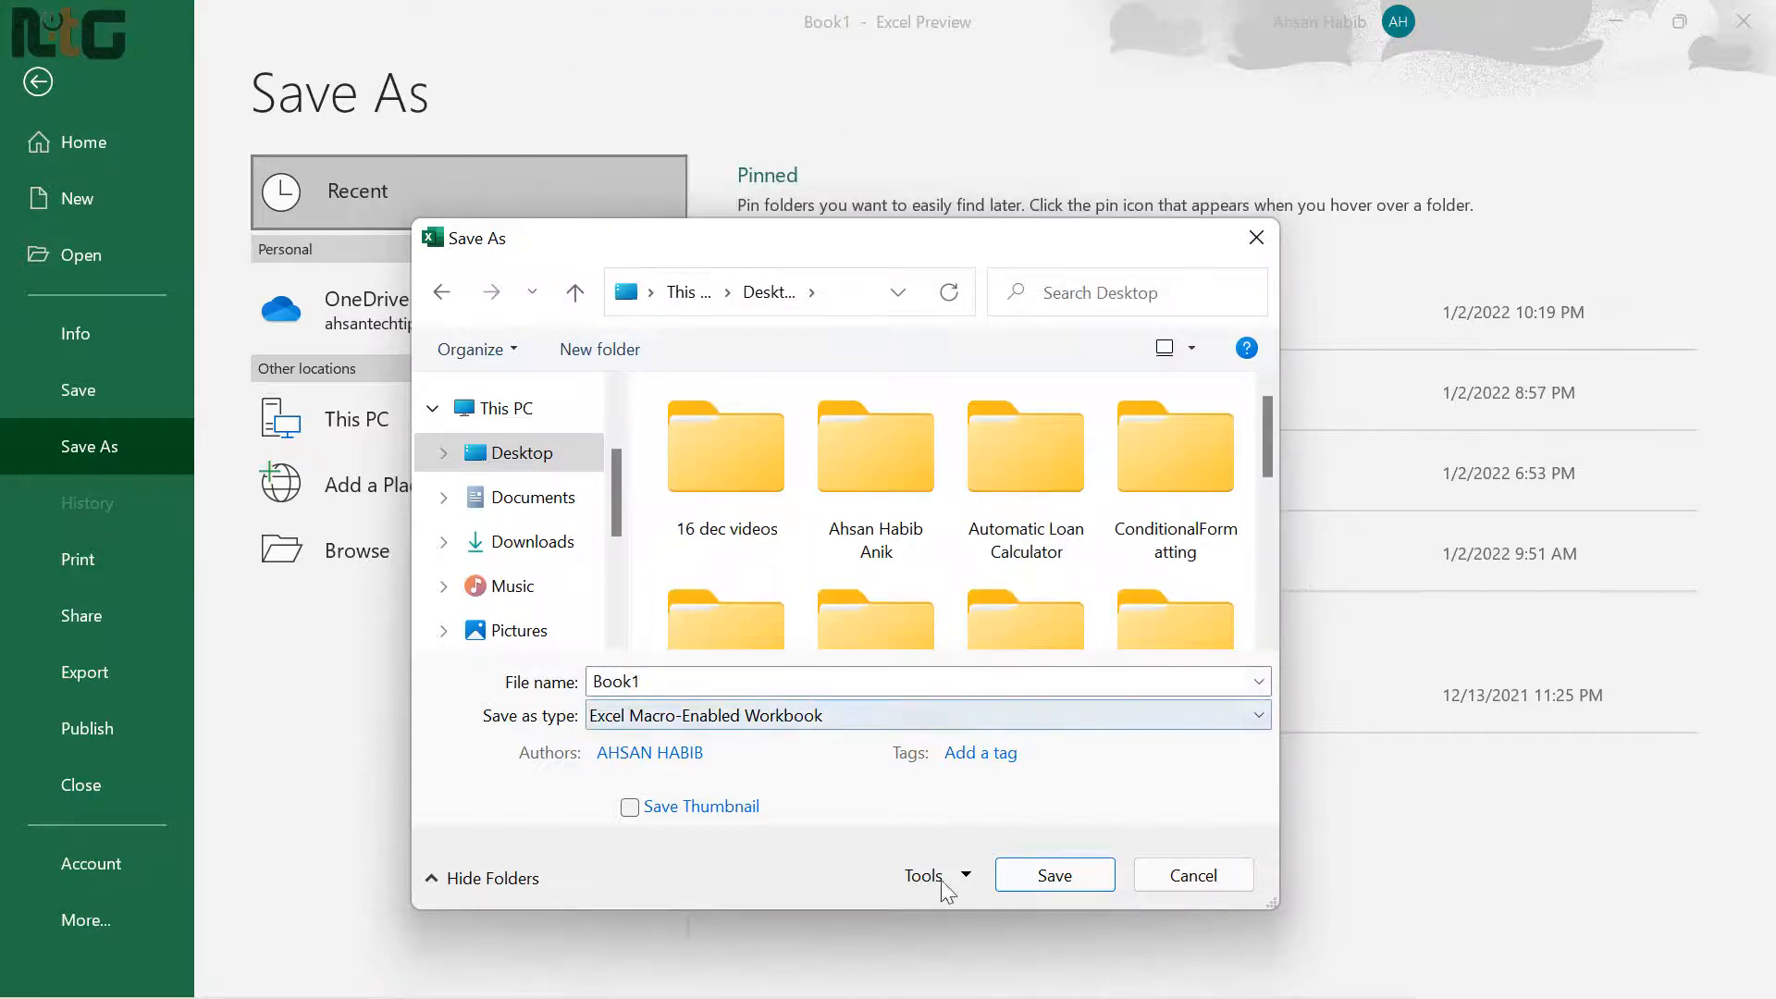
left_click(1051, 875)
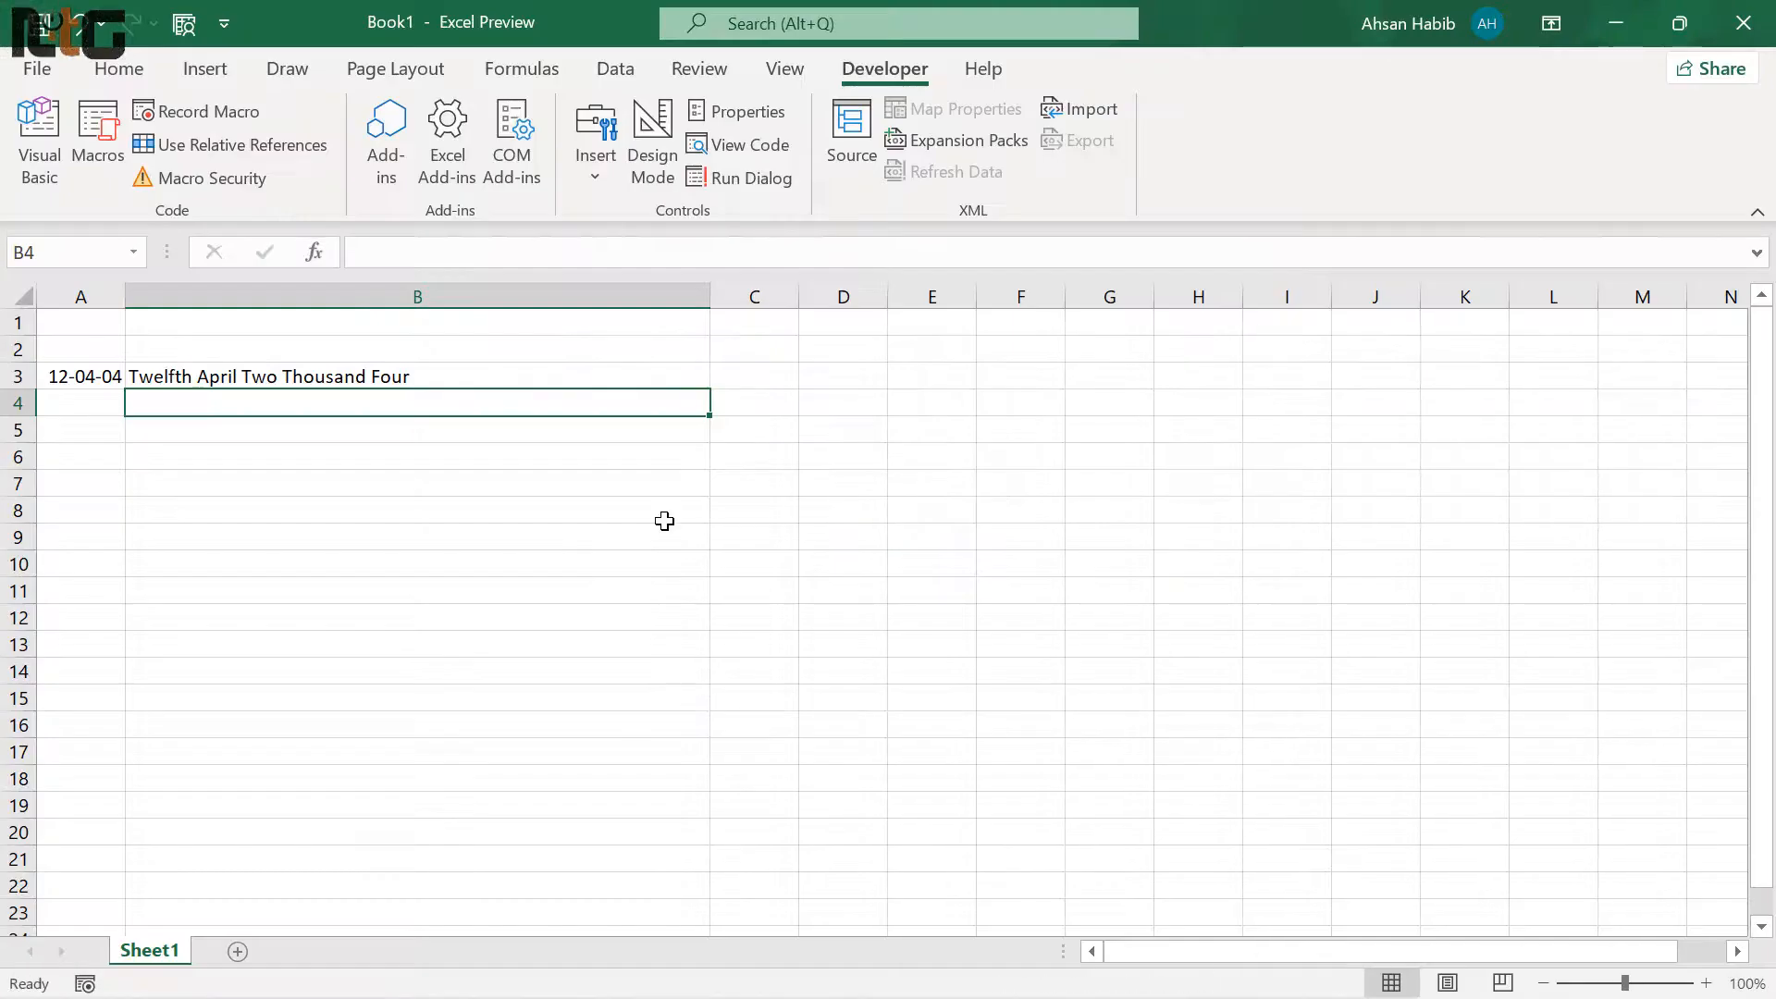
- Close Excel and place the Book1 file directly above the Date of Birth add-in file on the desktop
left_click(1743, 24)
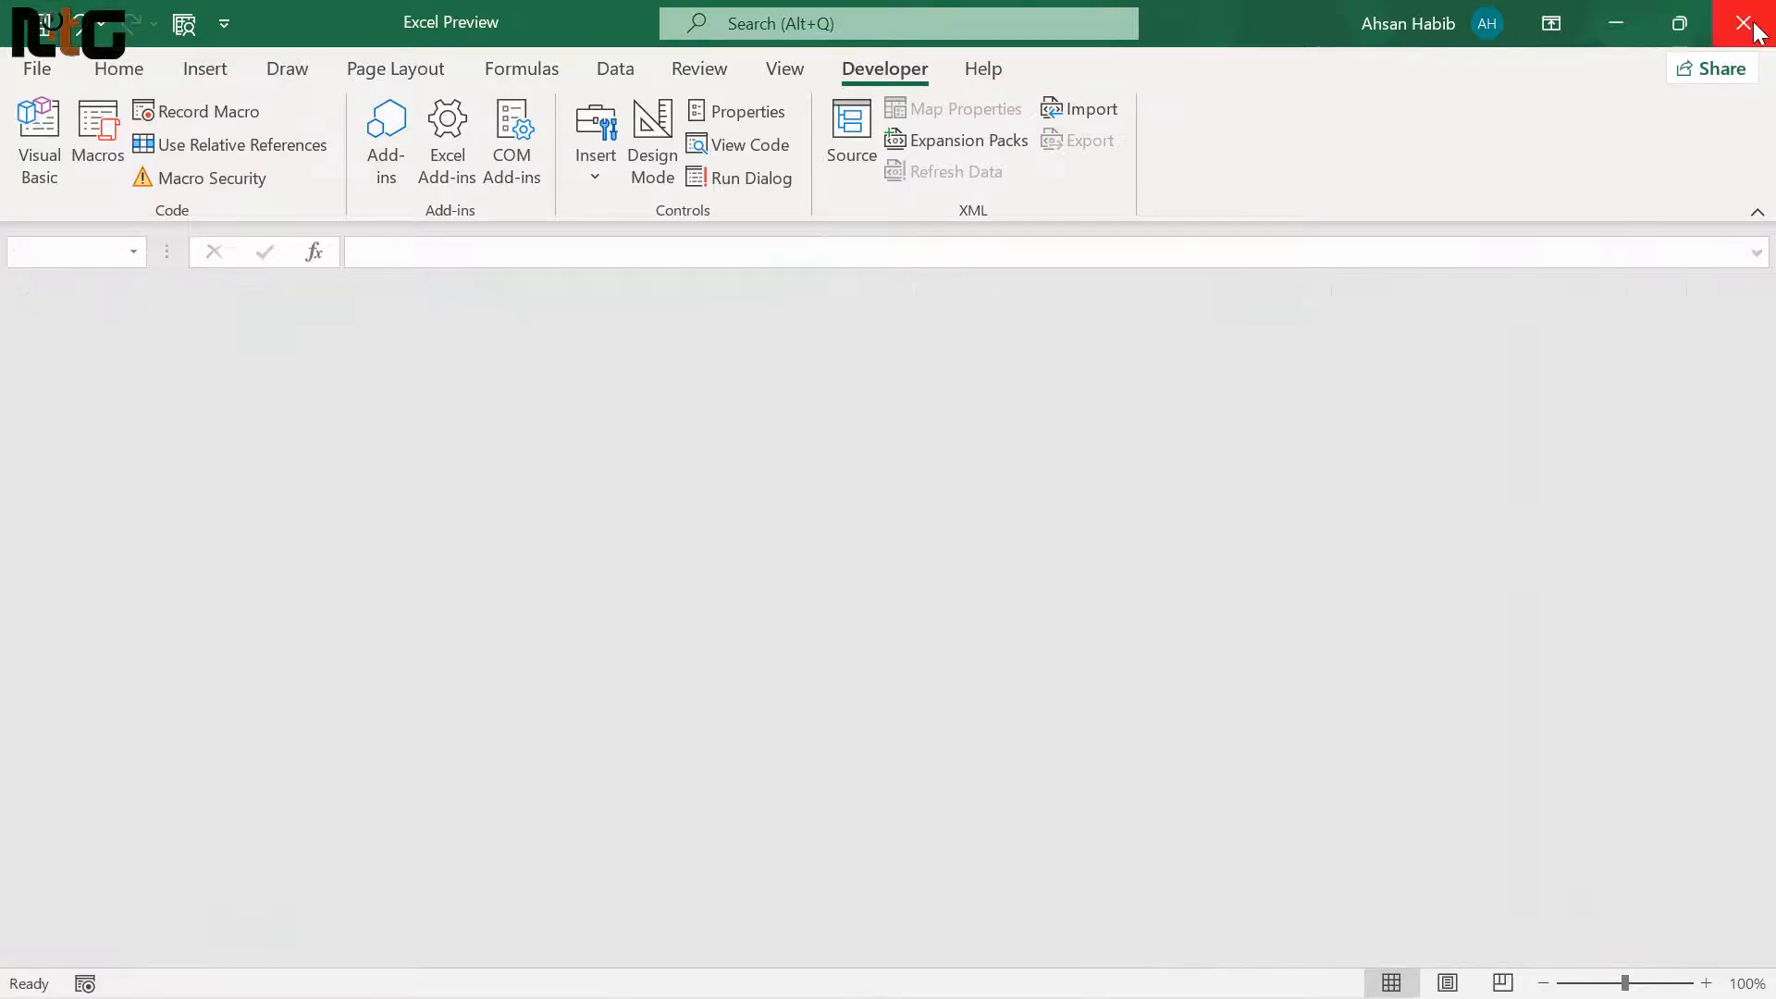
left_click_drag(53, 194, 308, 474)
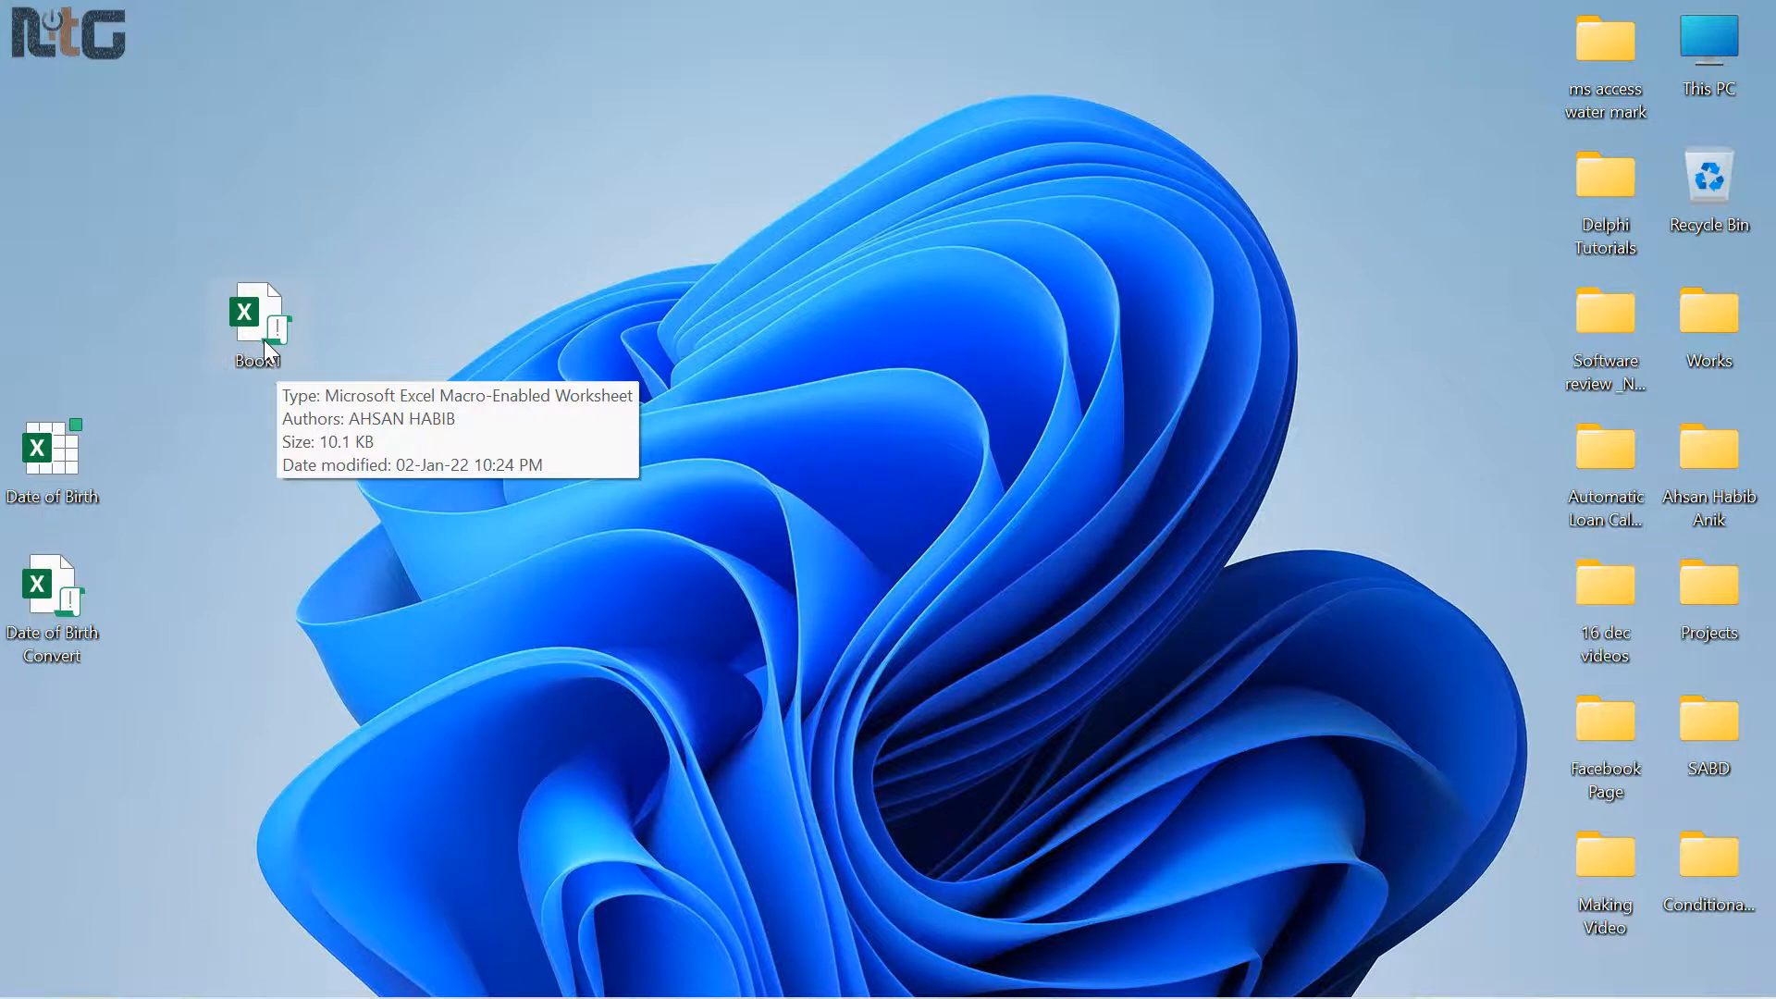
left_click_drag(63, 328, 65, 333)
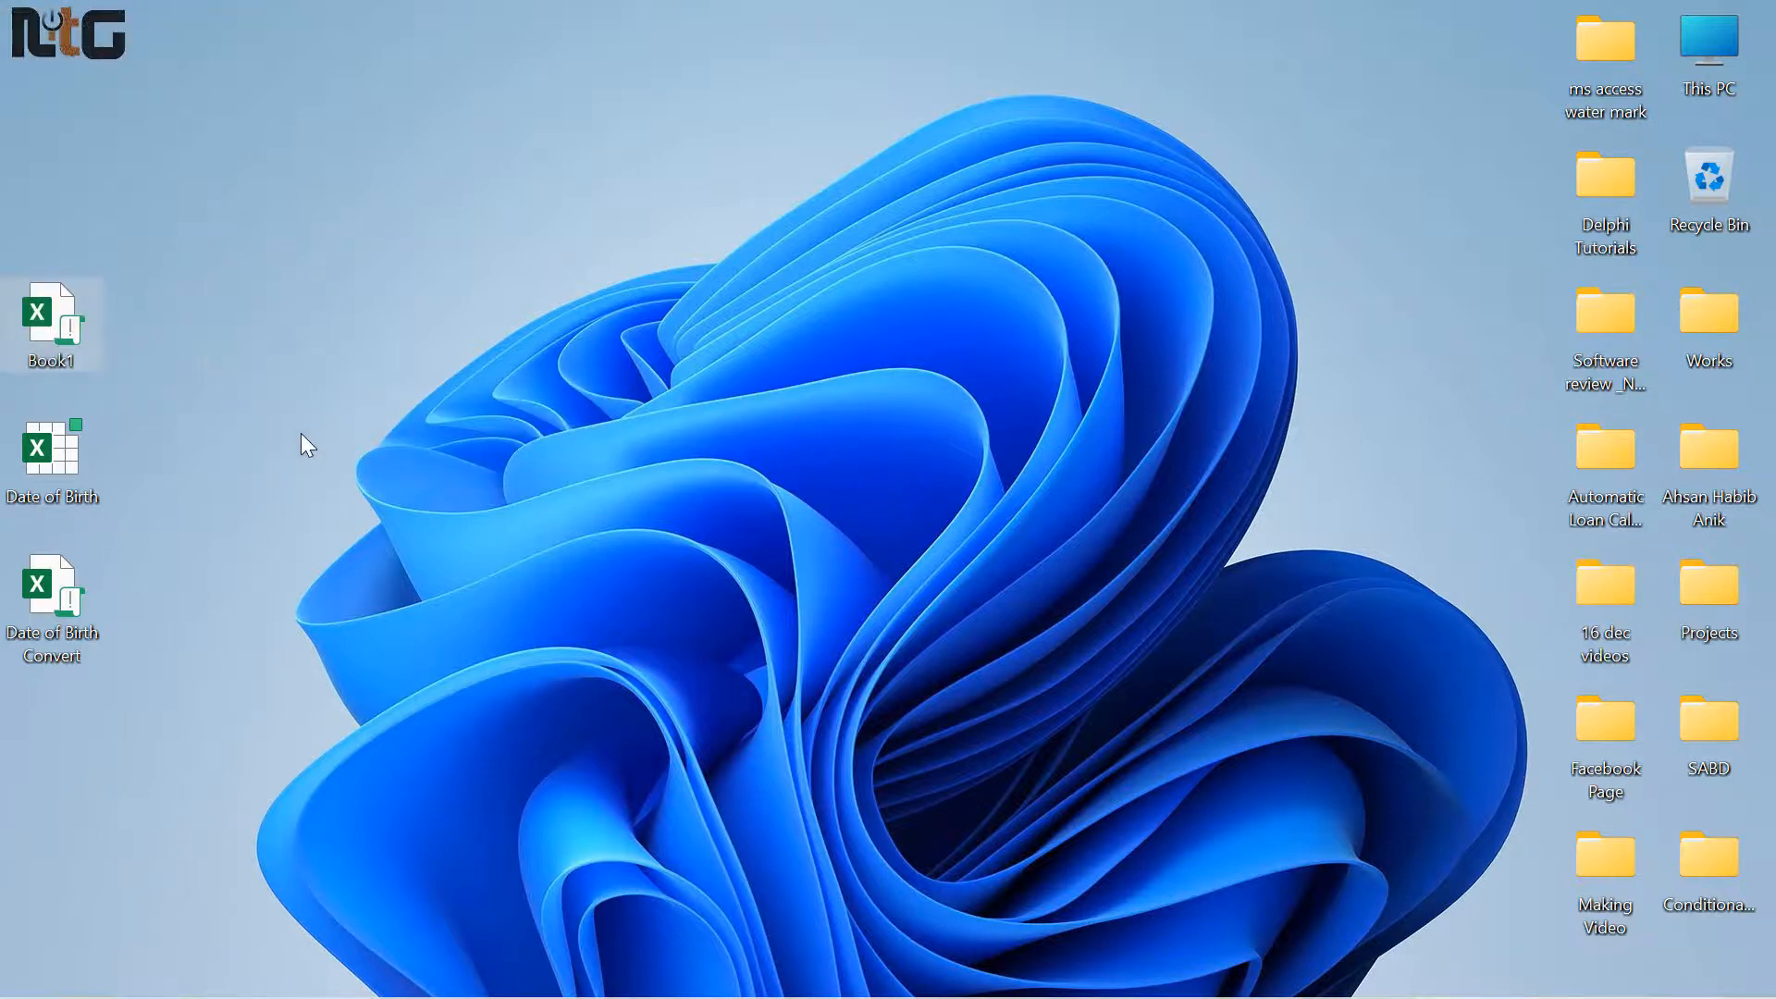